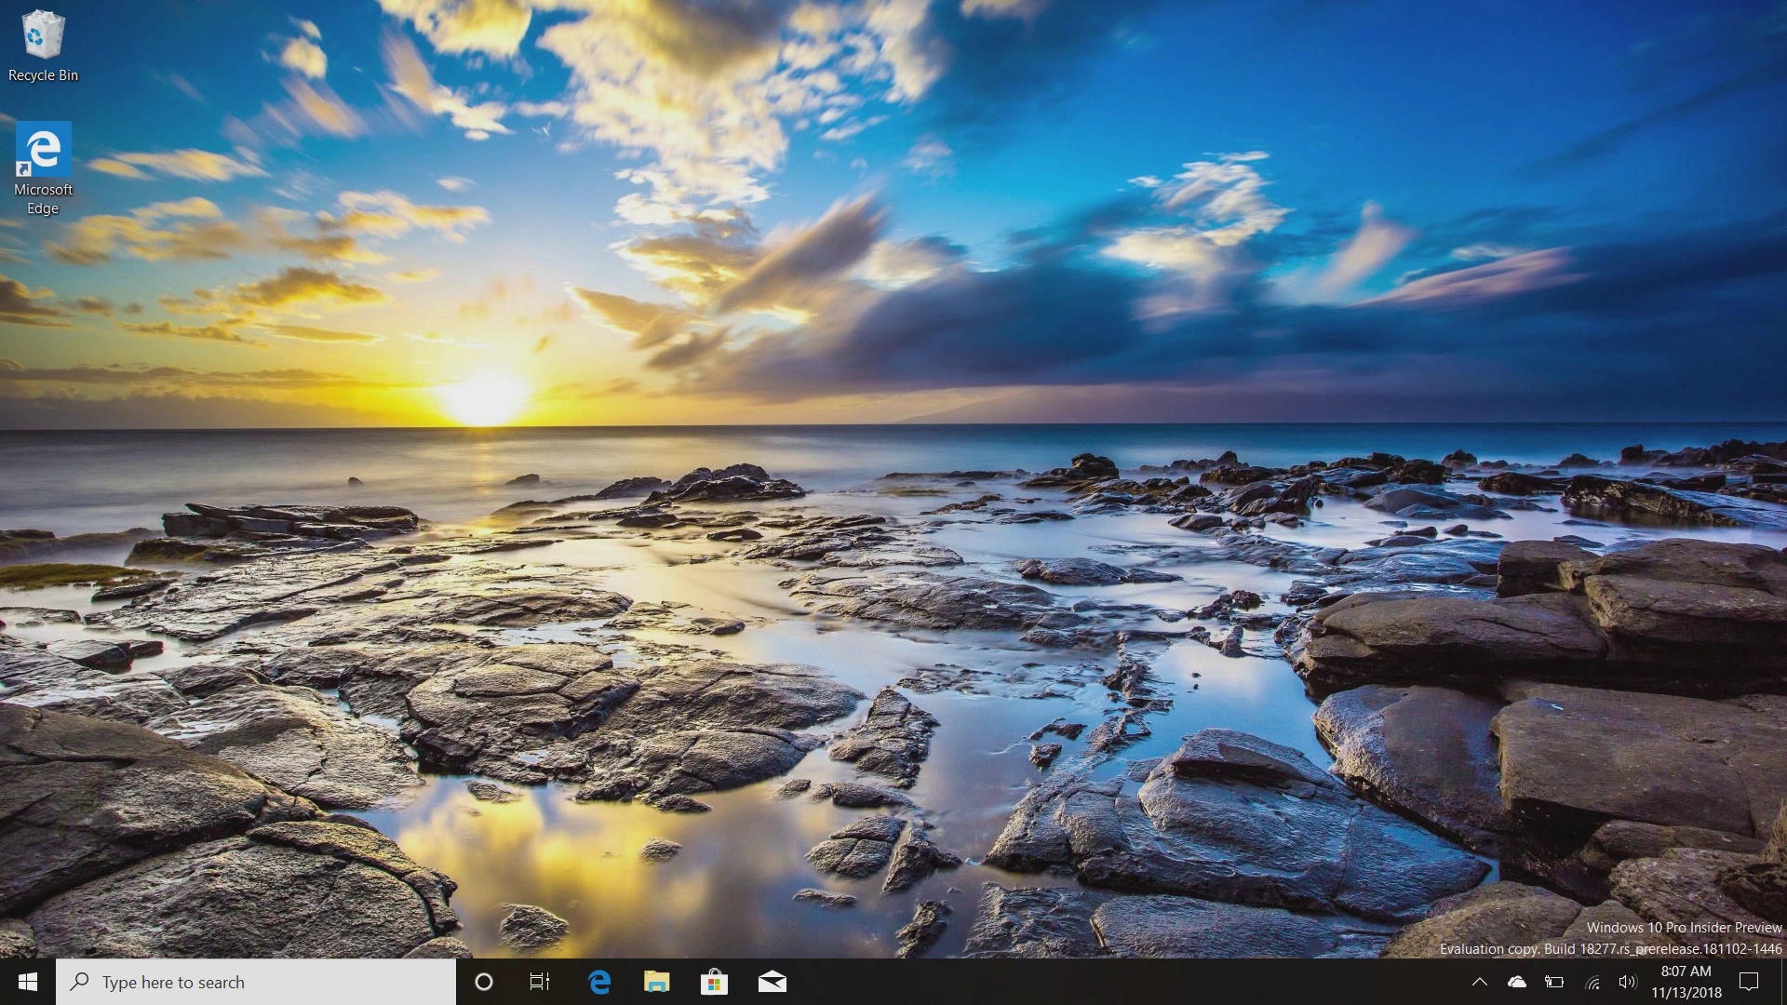
In the search panel, try a gibberish query and then 'windows central', then clear it and close the panel.
left_click(319, 990)
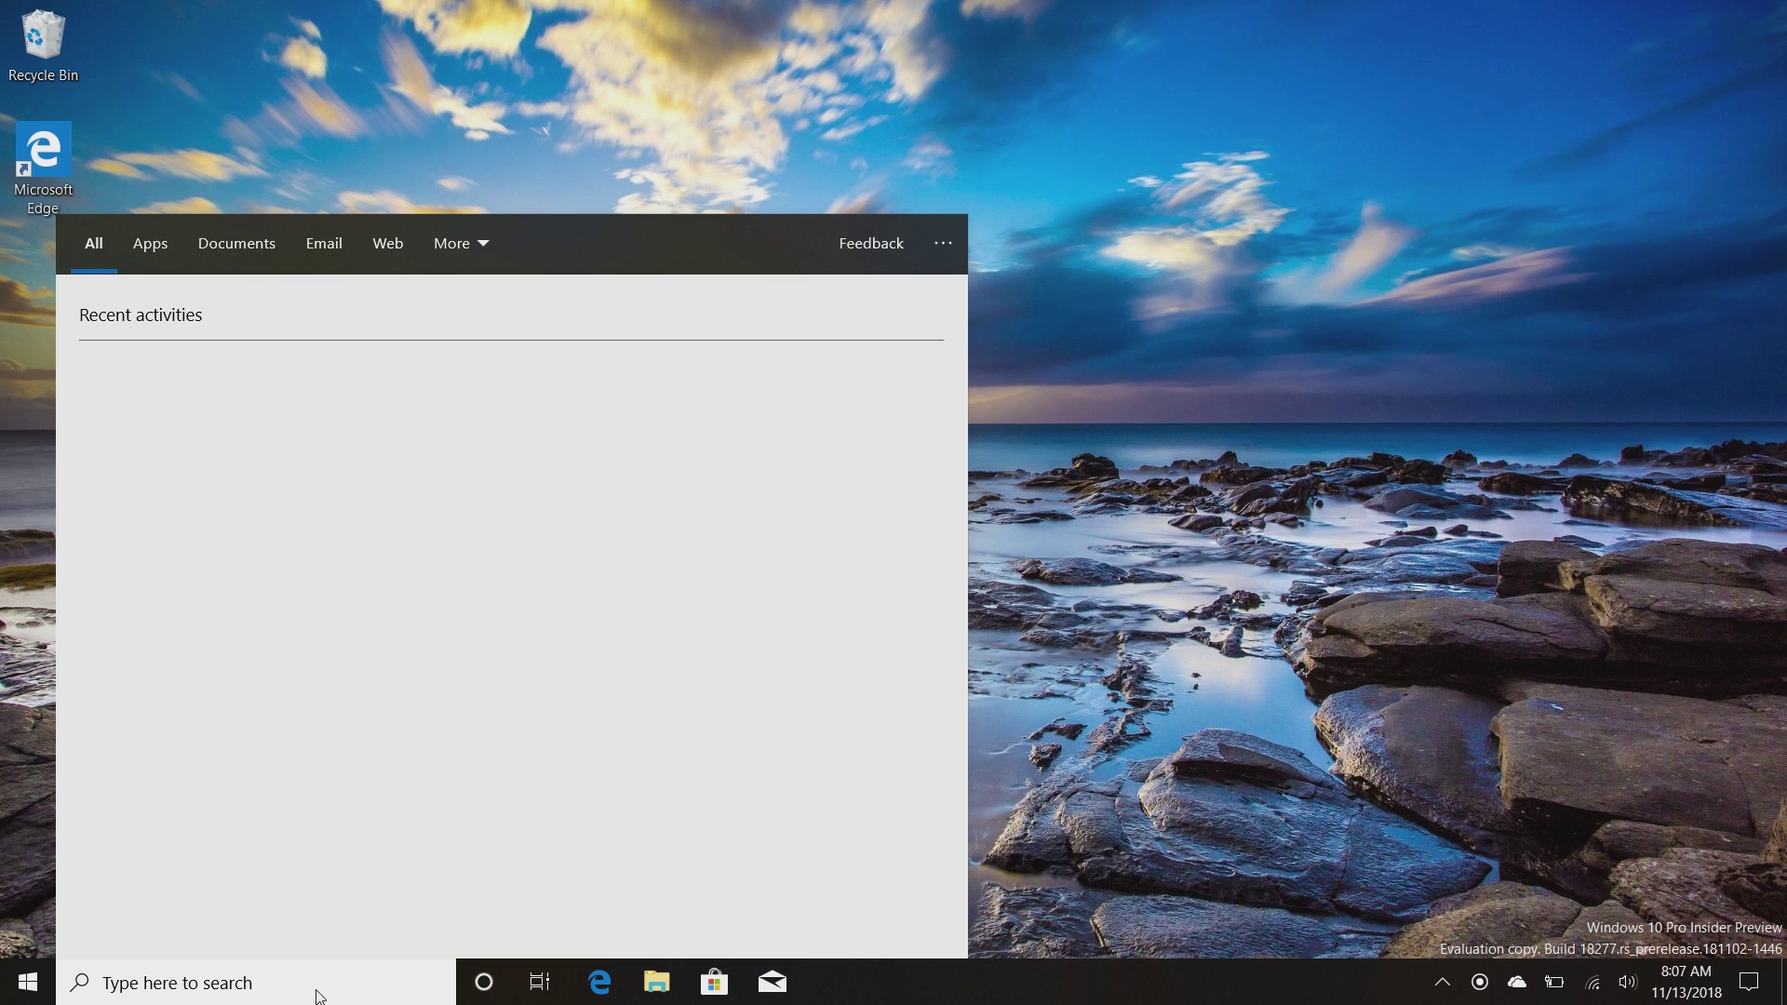
type("djqsdfqsd")
key("ctrl+a")
type("wi")
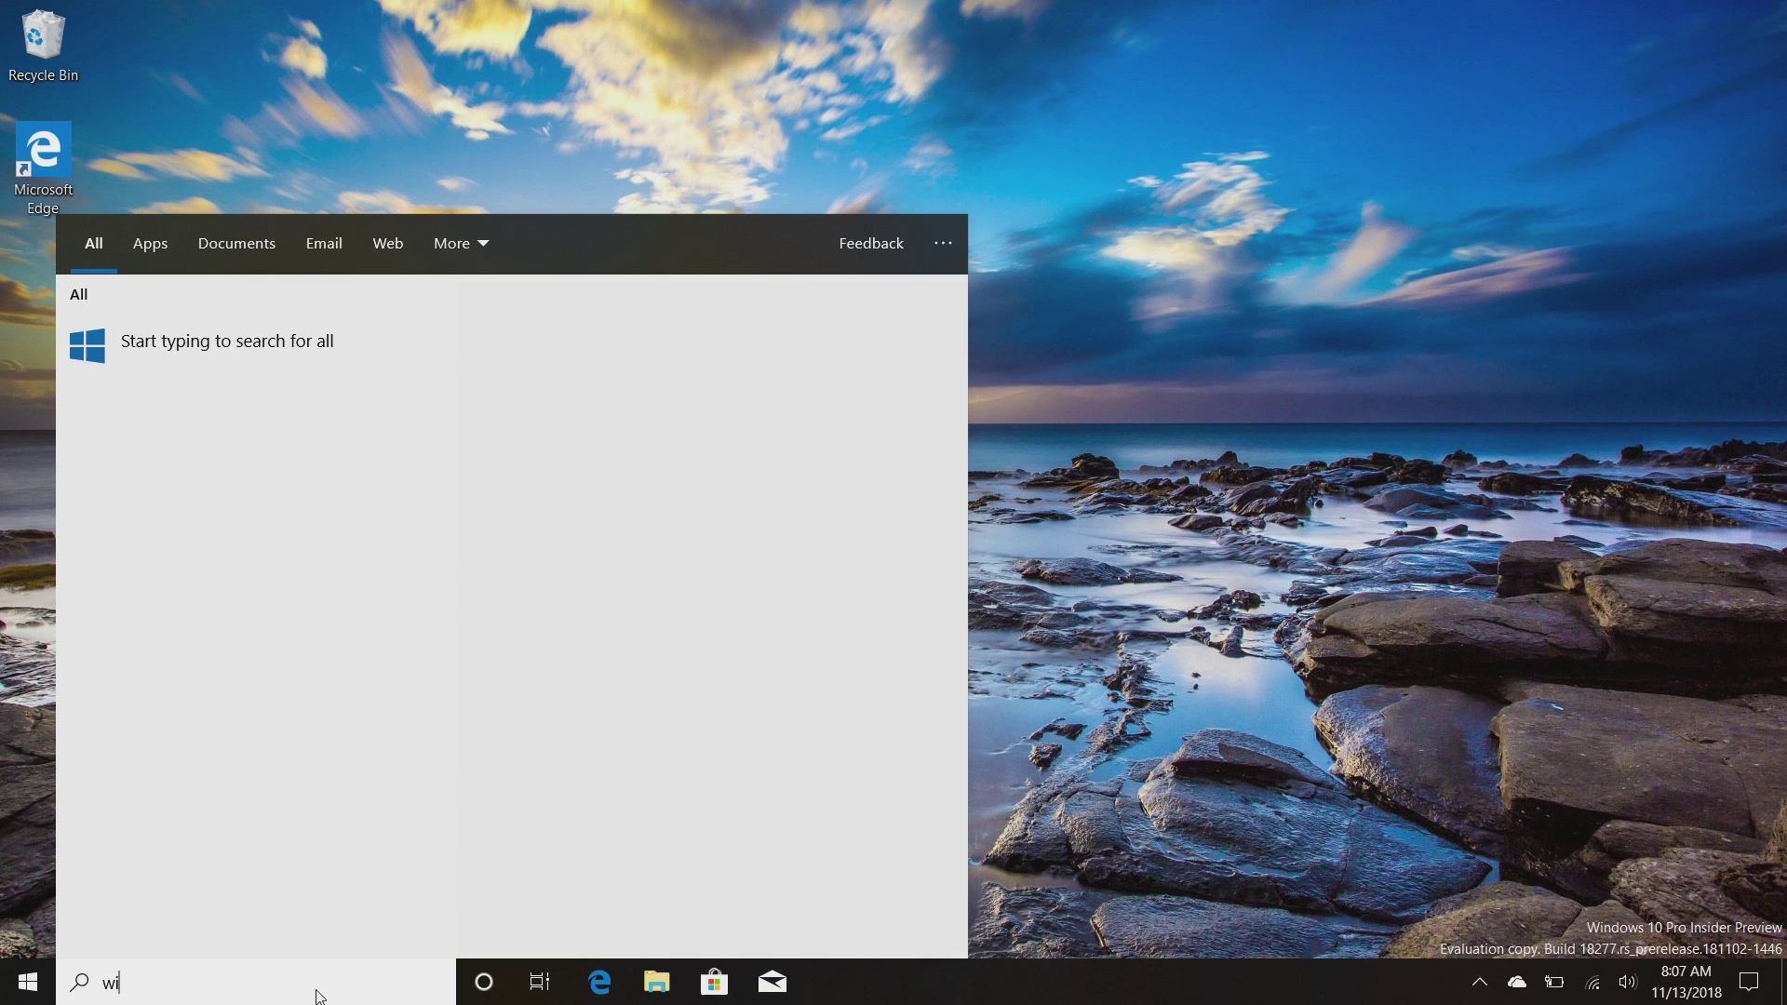
type("ndows central")
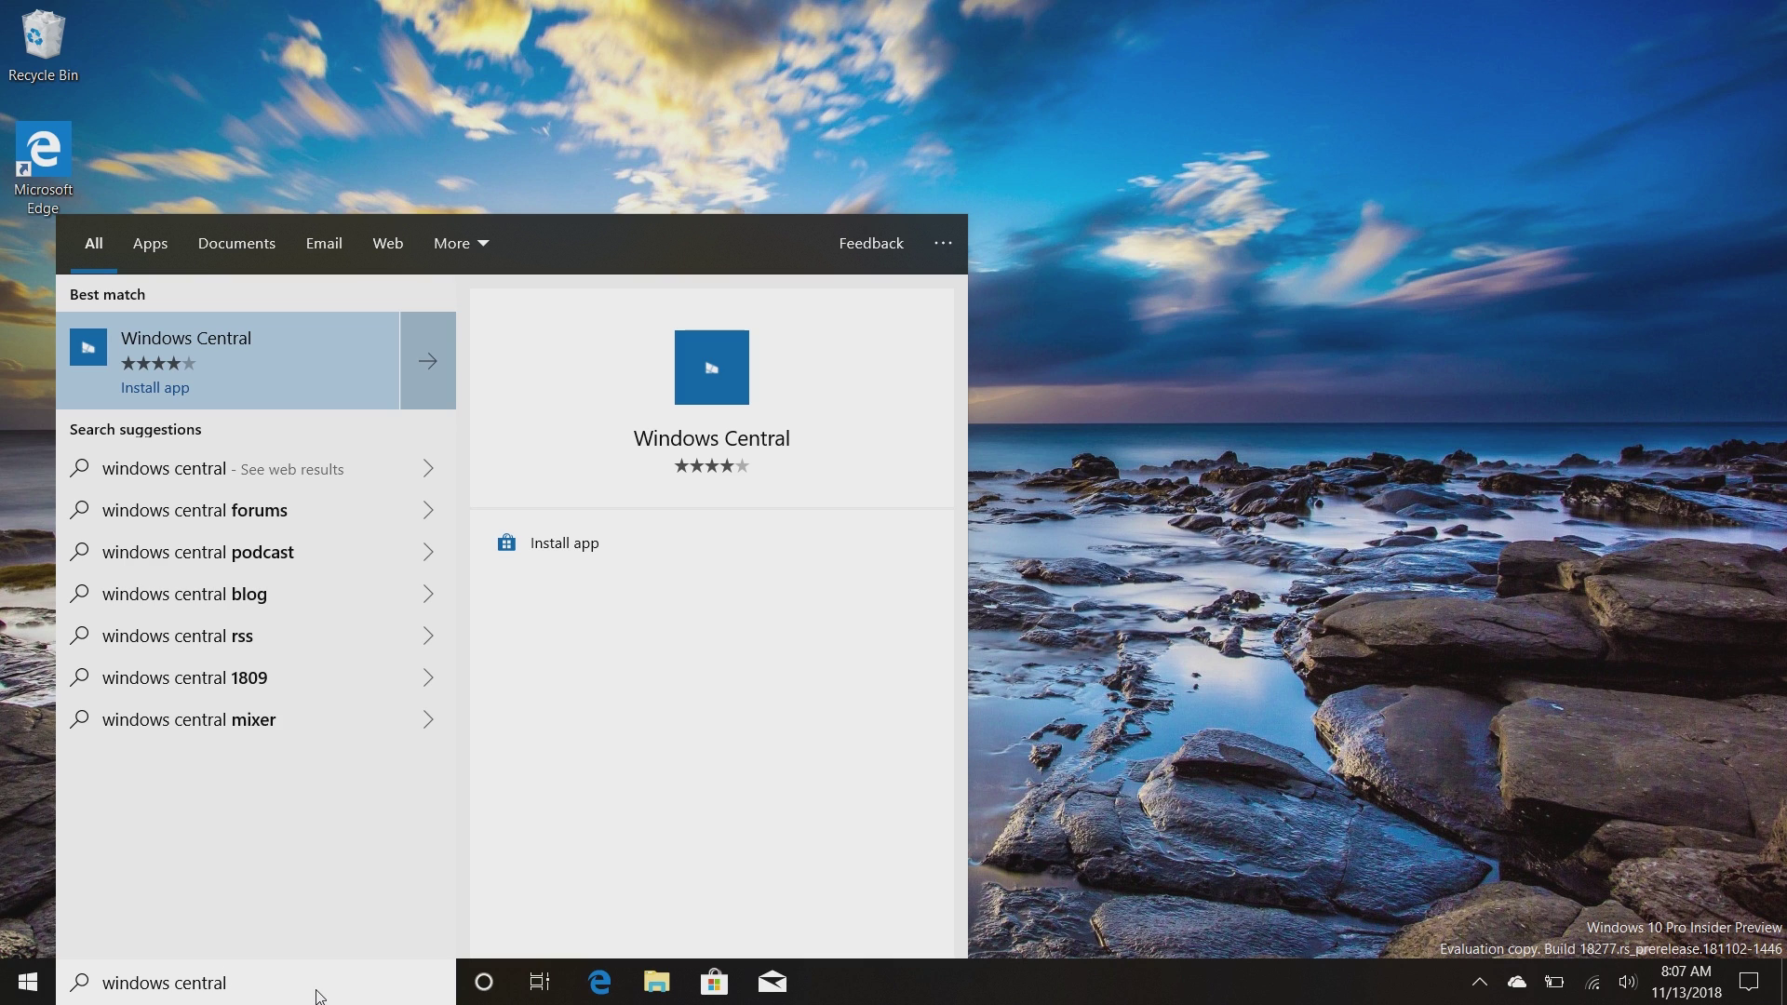
key("ctrl+a")
key("BackSpace")
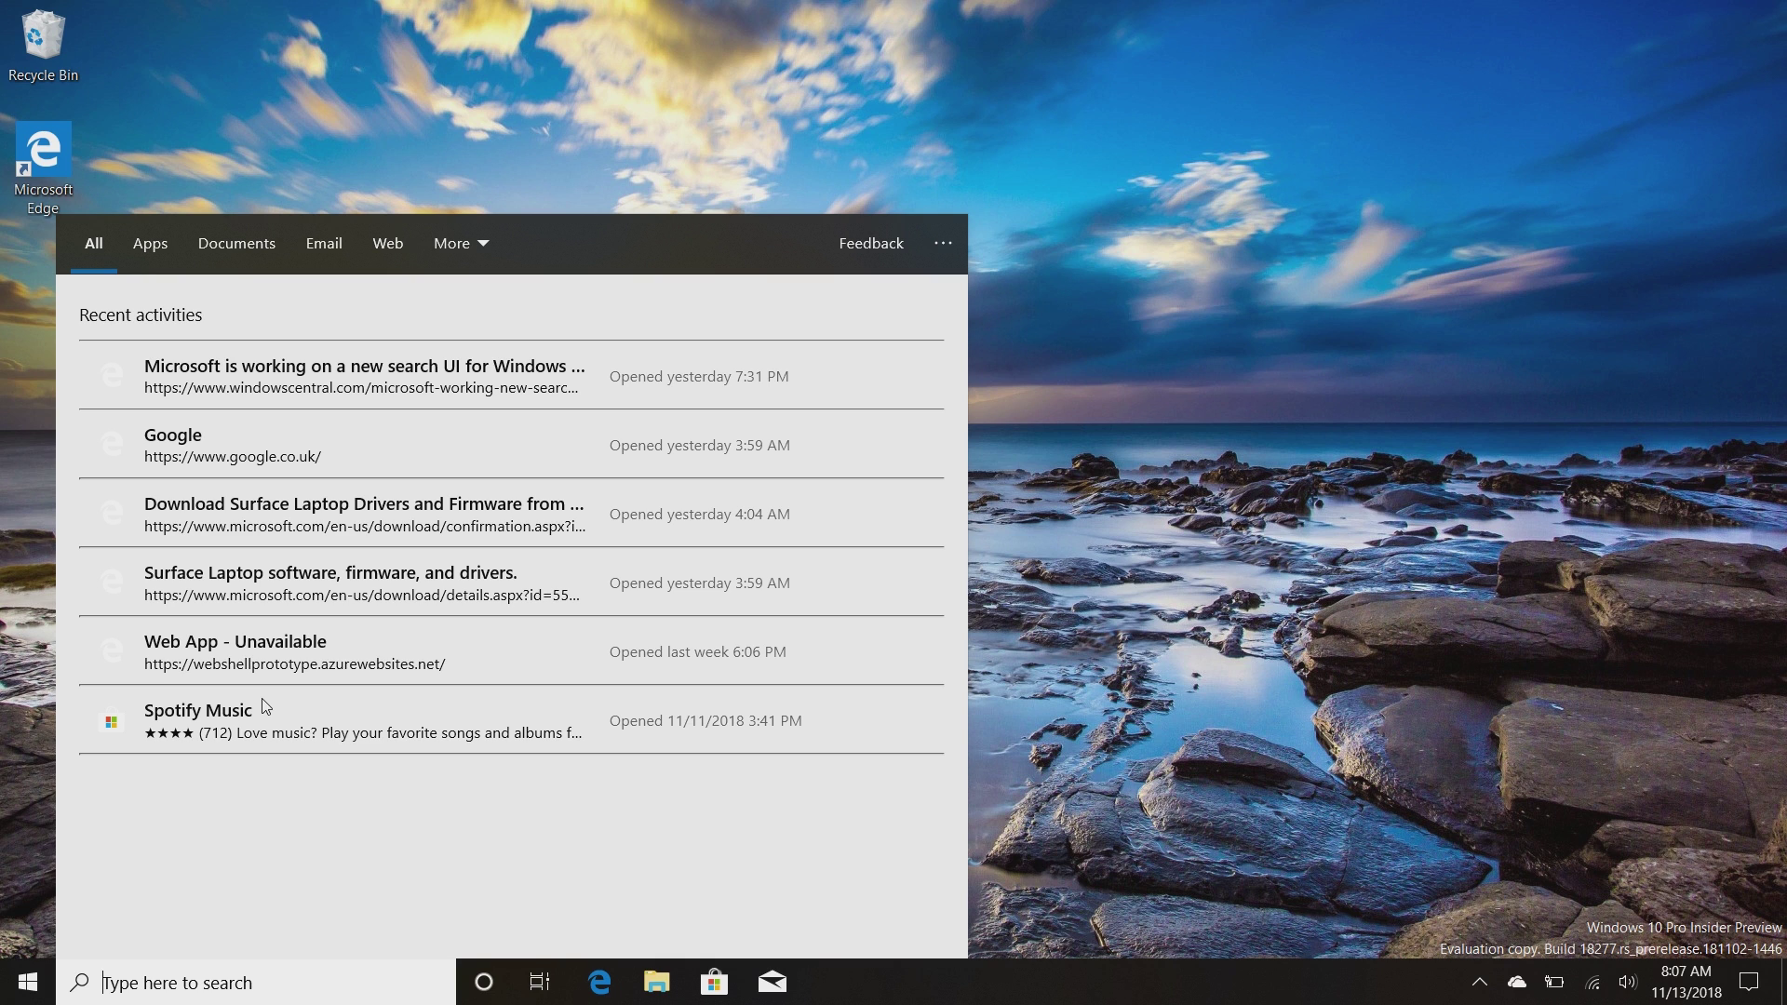
key("Escape")
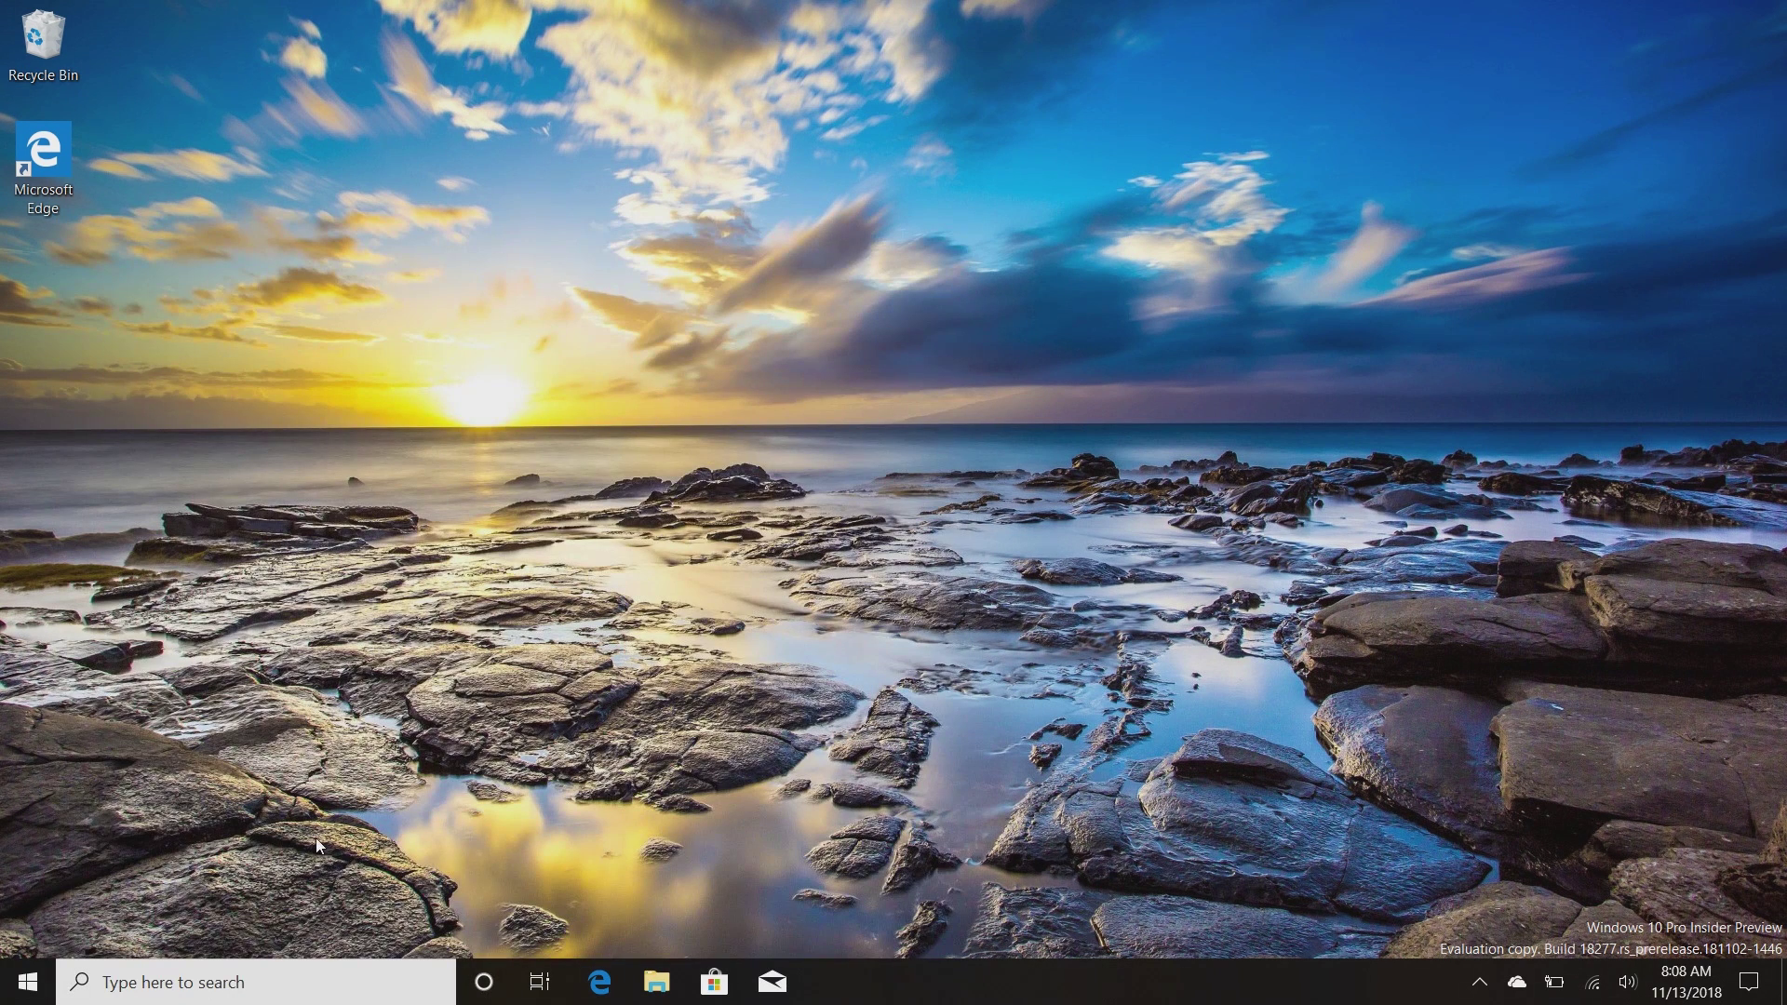
Open and close Cortana, then reopen it from the Cortana circle button to start listening.
left_click(483, 983)
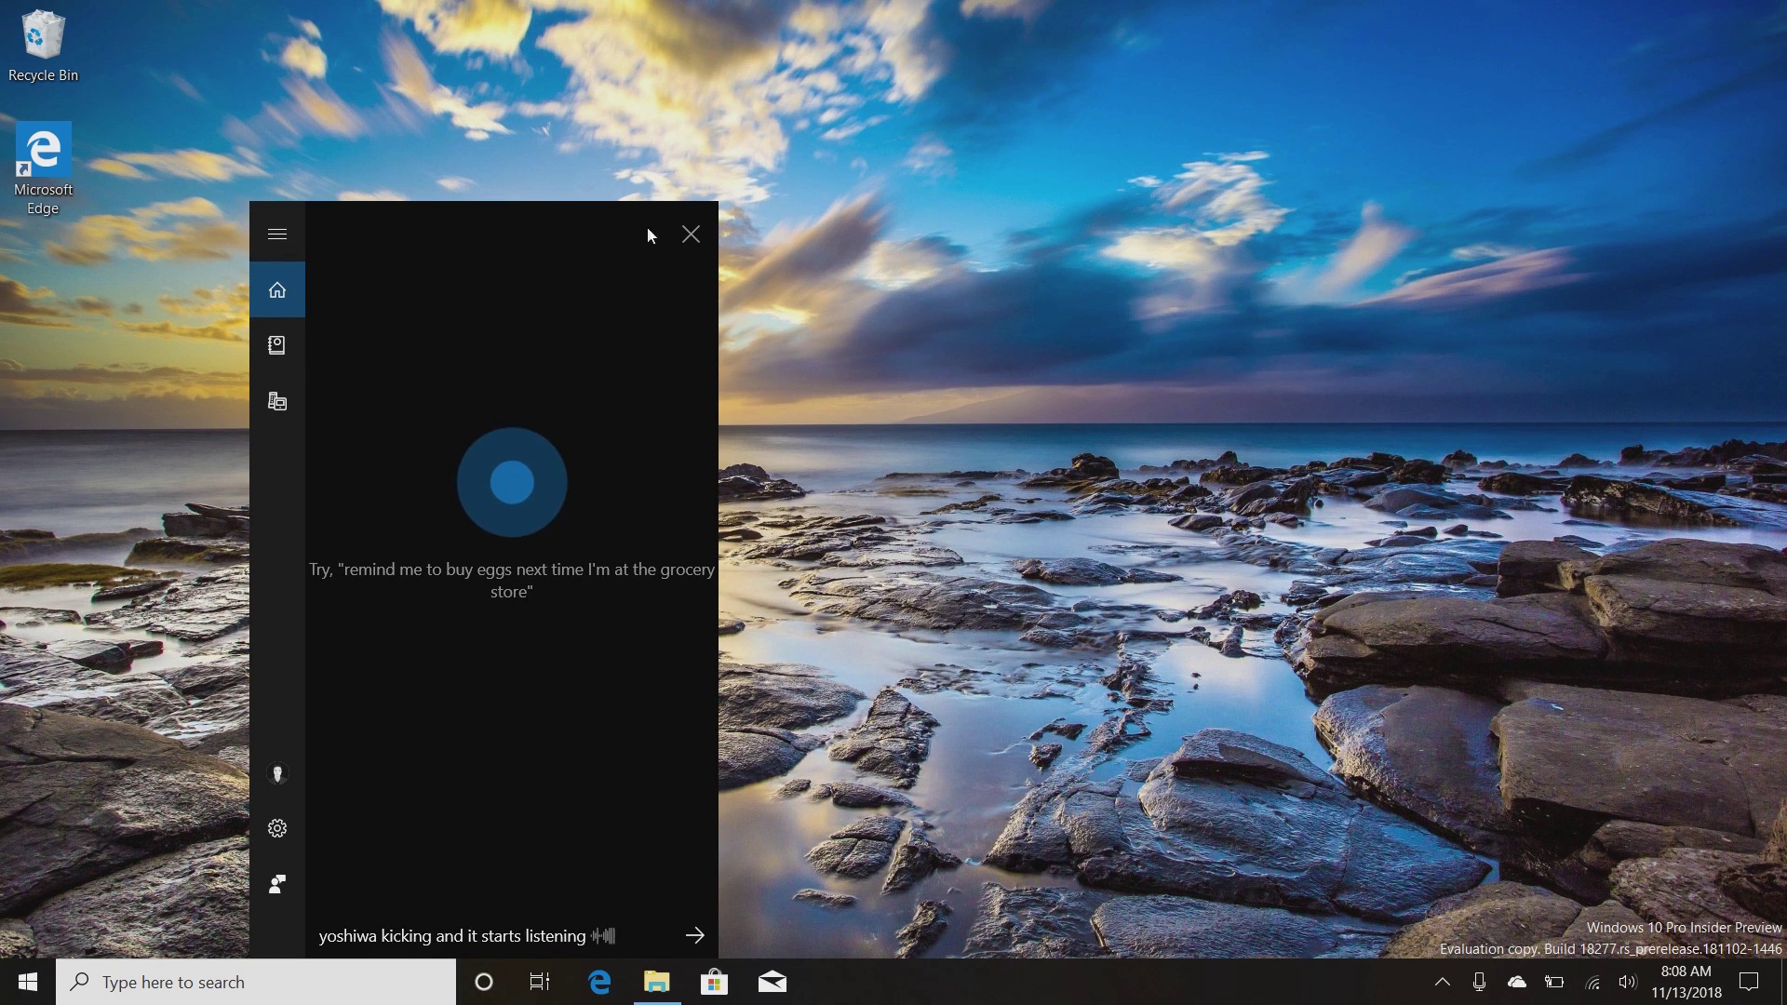
left_click(685, 235)
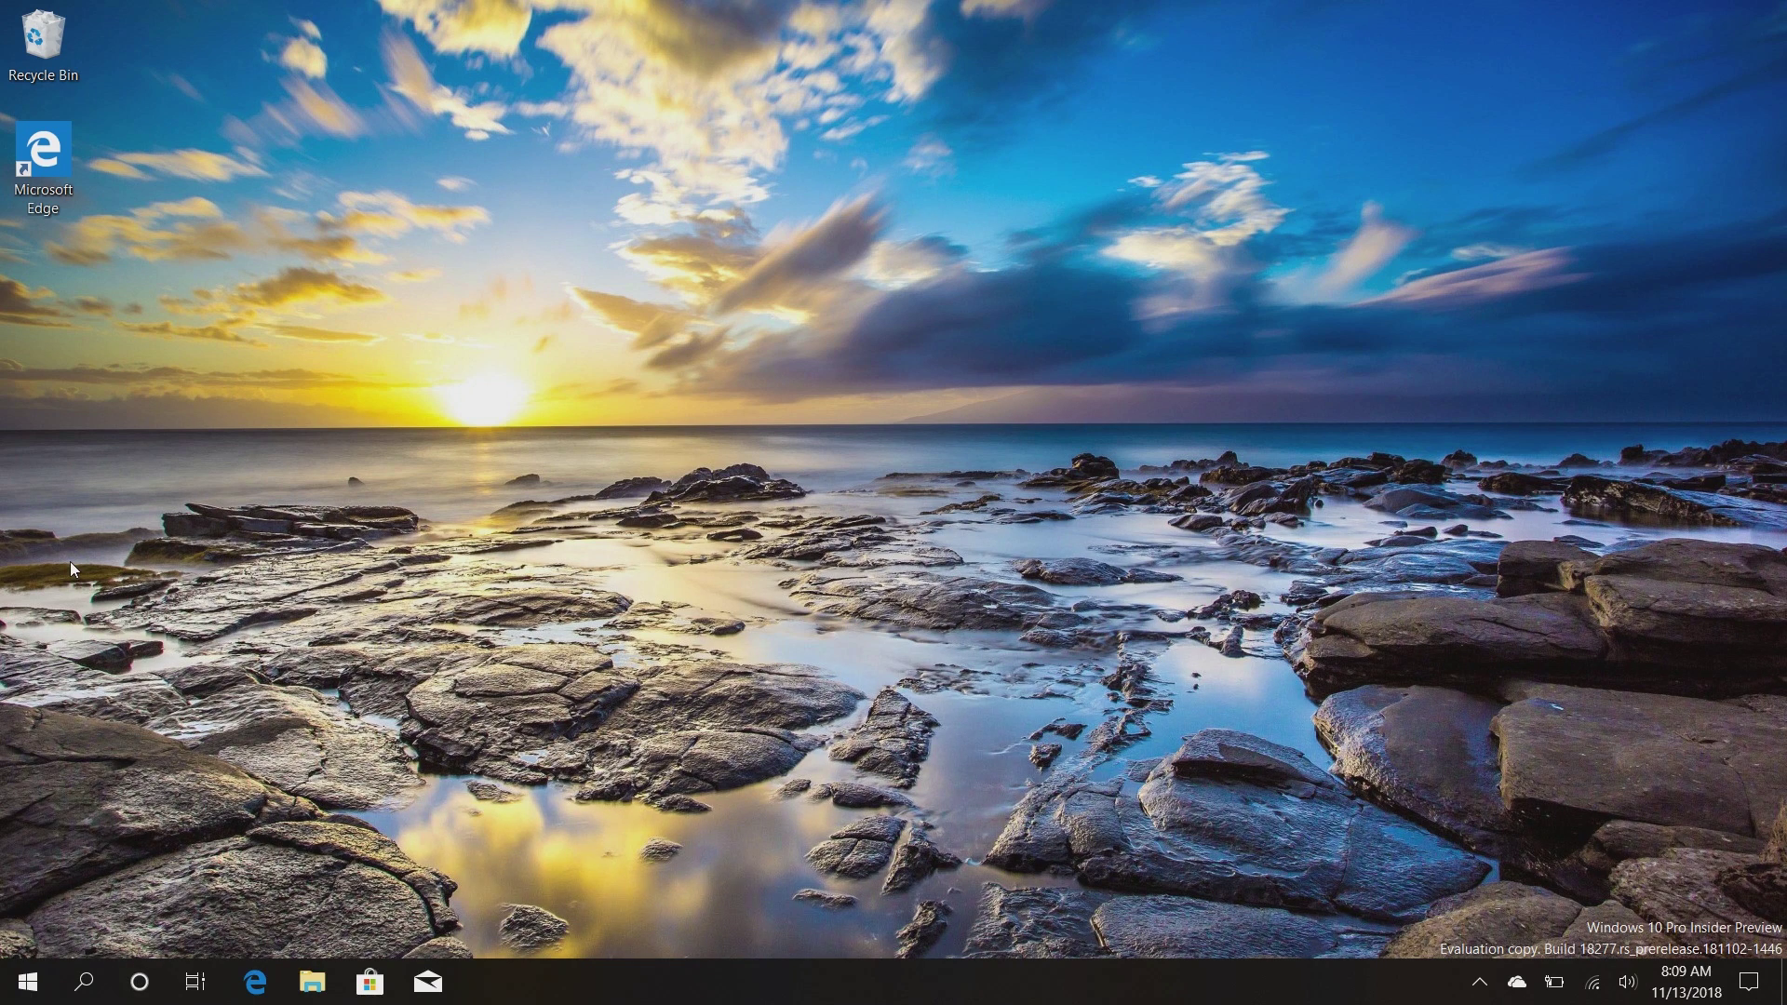
left_click(139, 985)
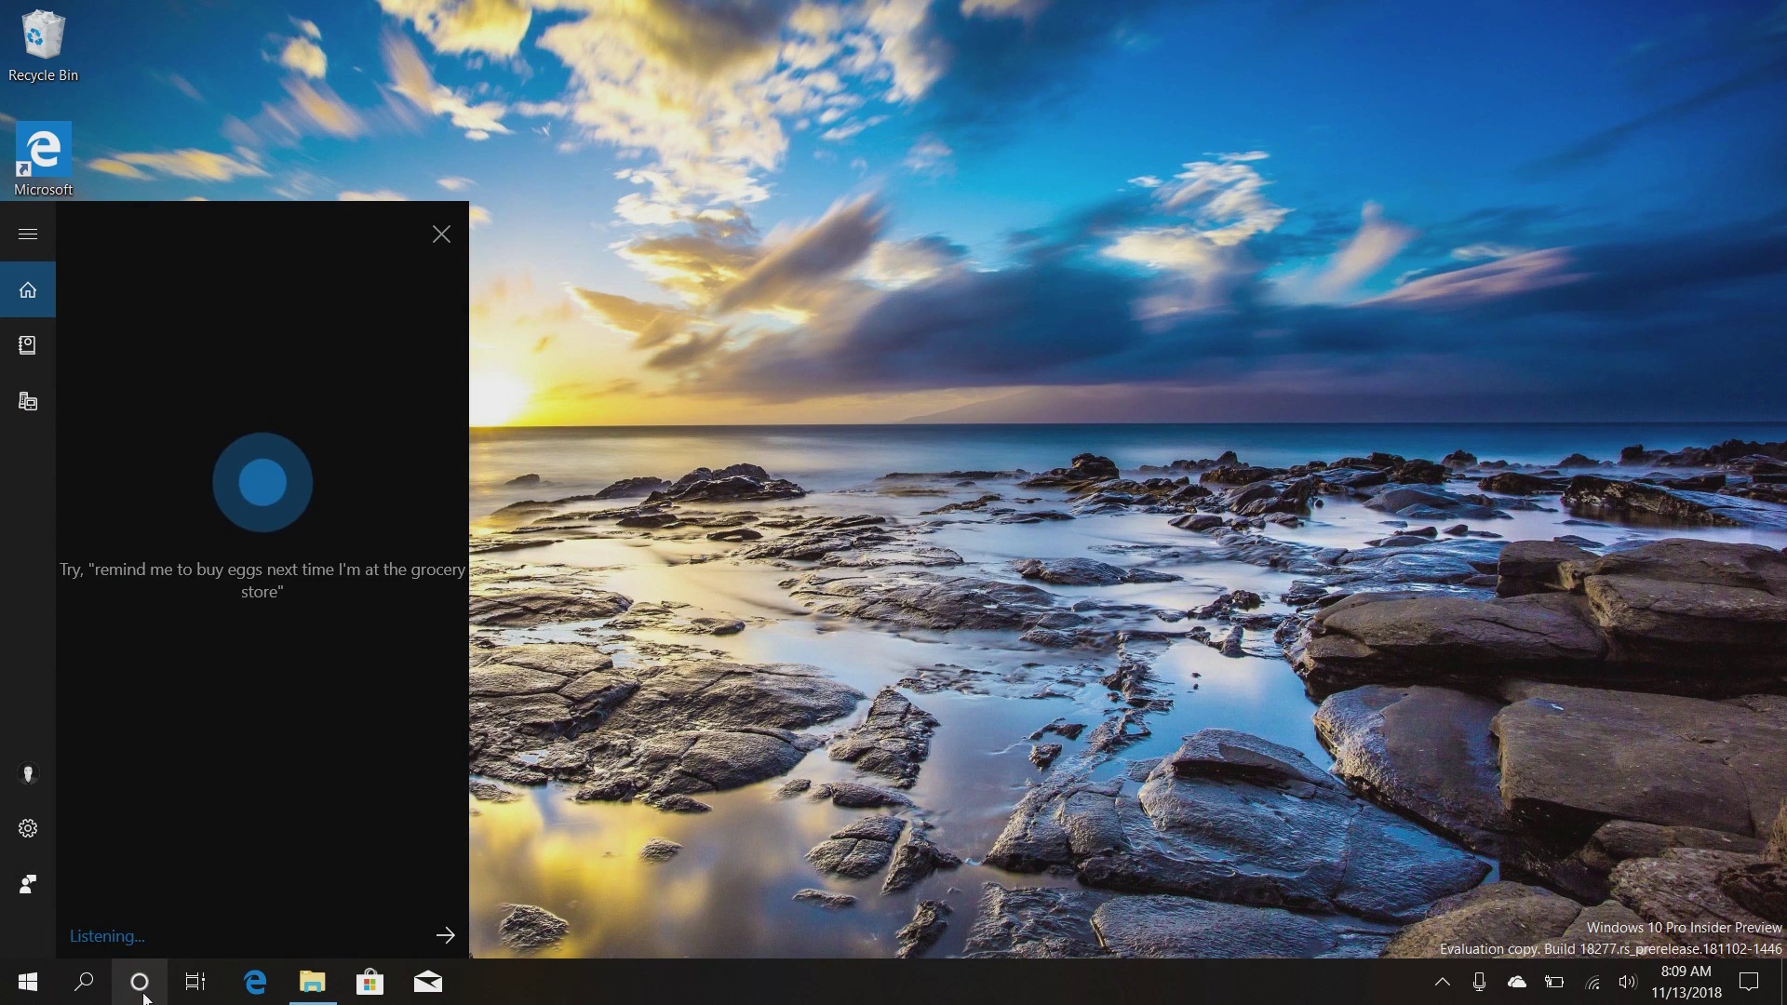
Type a test query into Cortana, view its search filters, then dismiss the Cortana panel.
type("jdioajdeio\\jd")
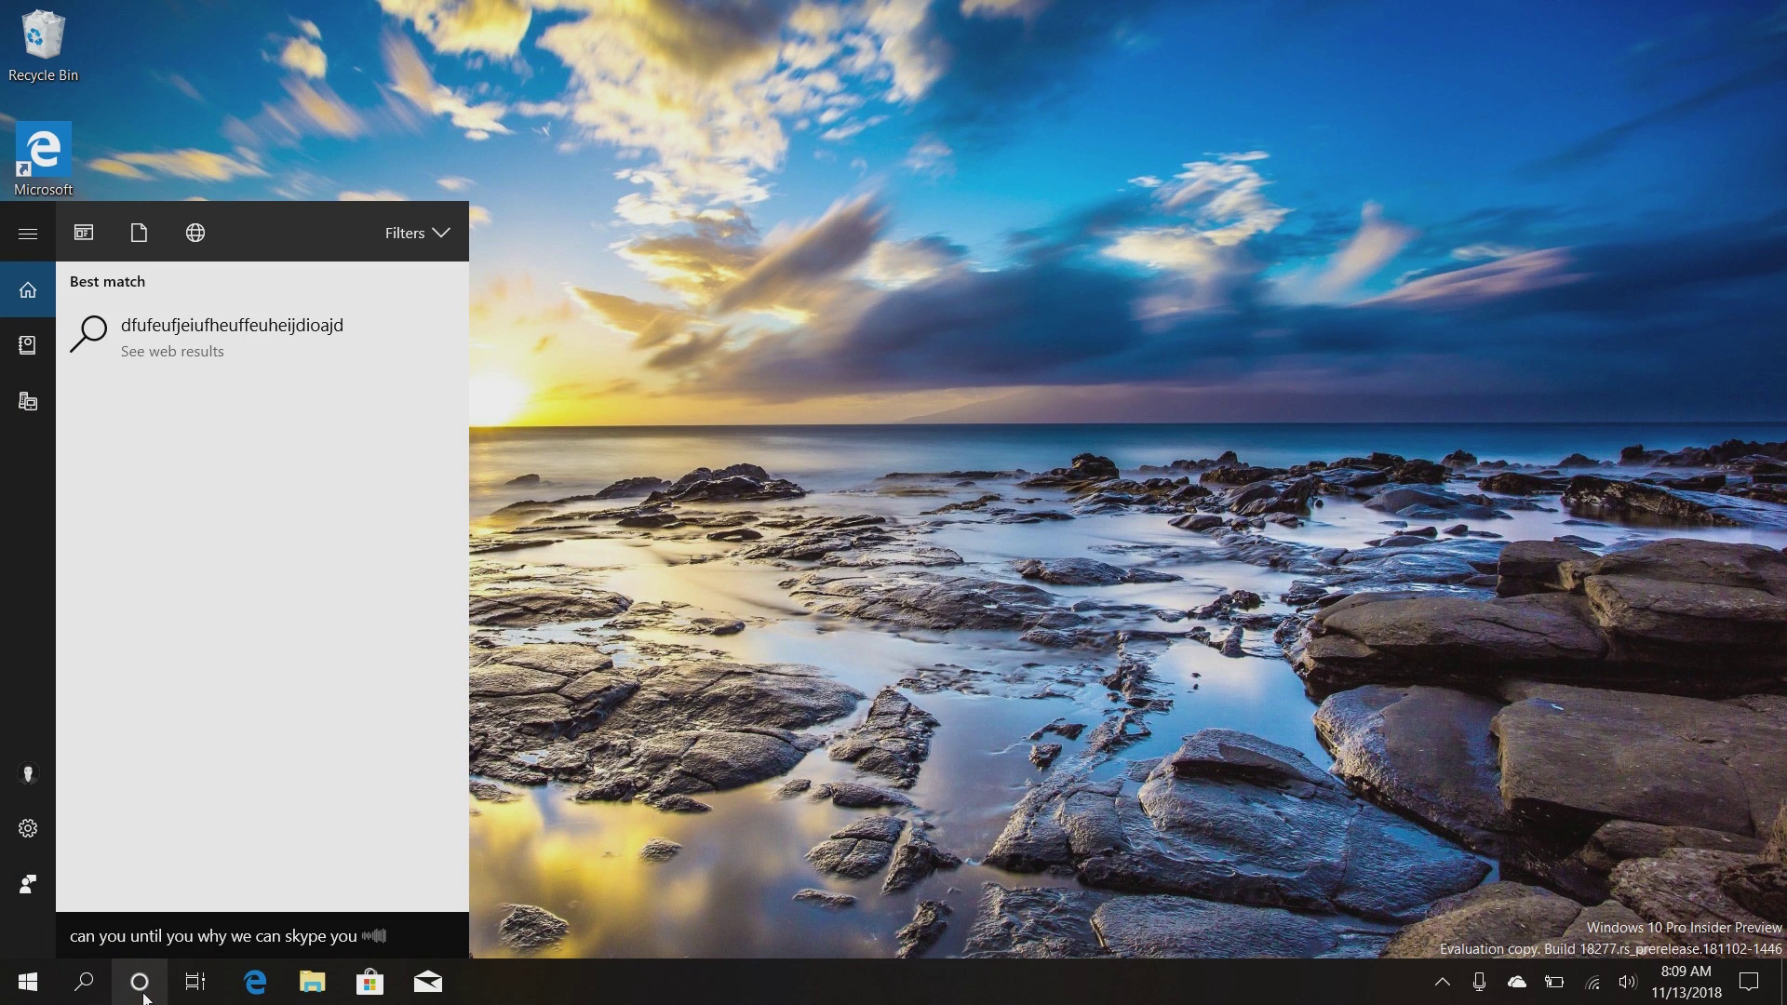
left_click(427, 236)
left_click(683, 482)
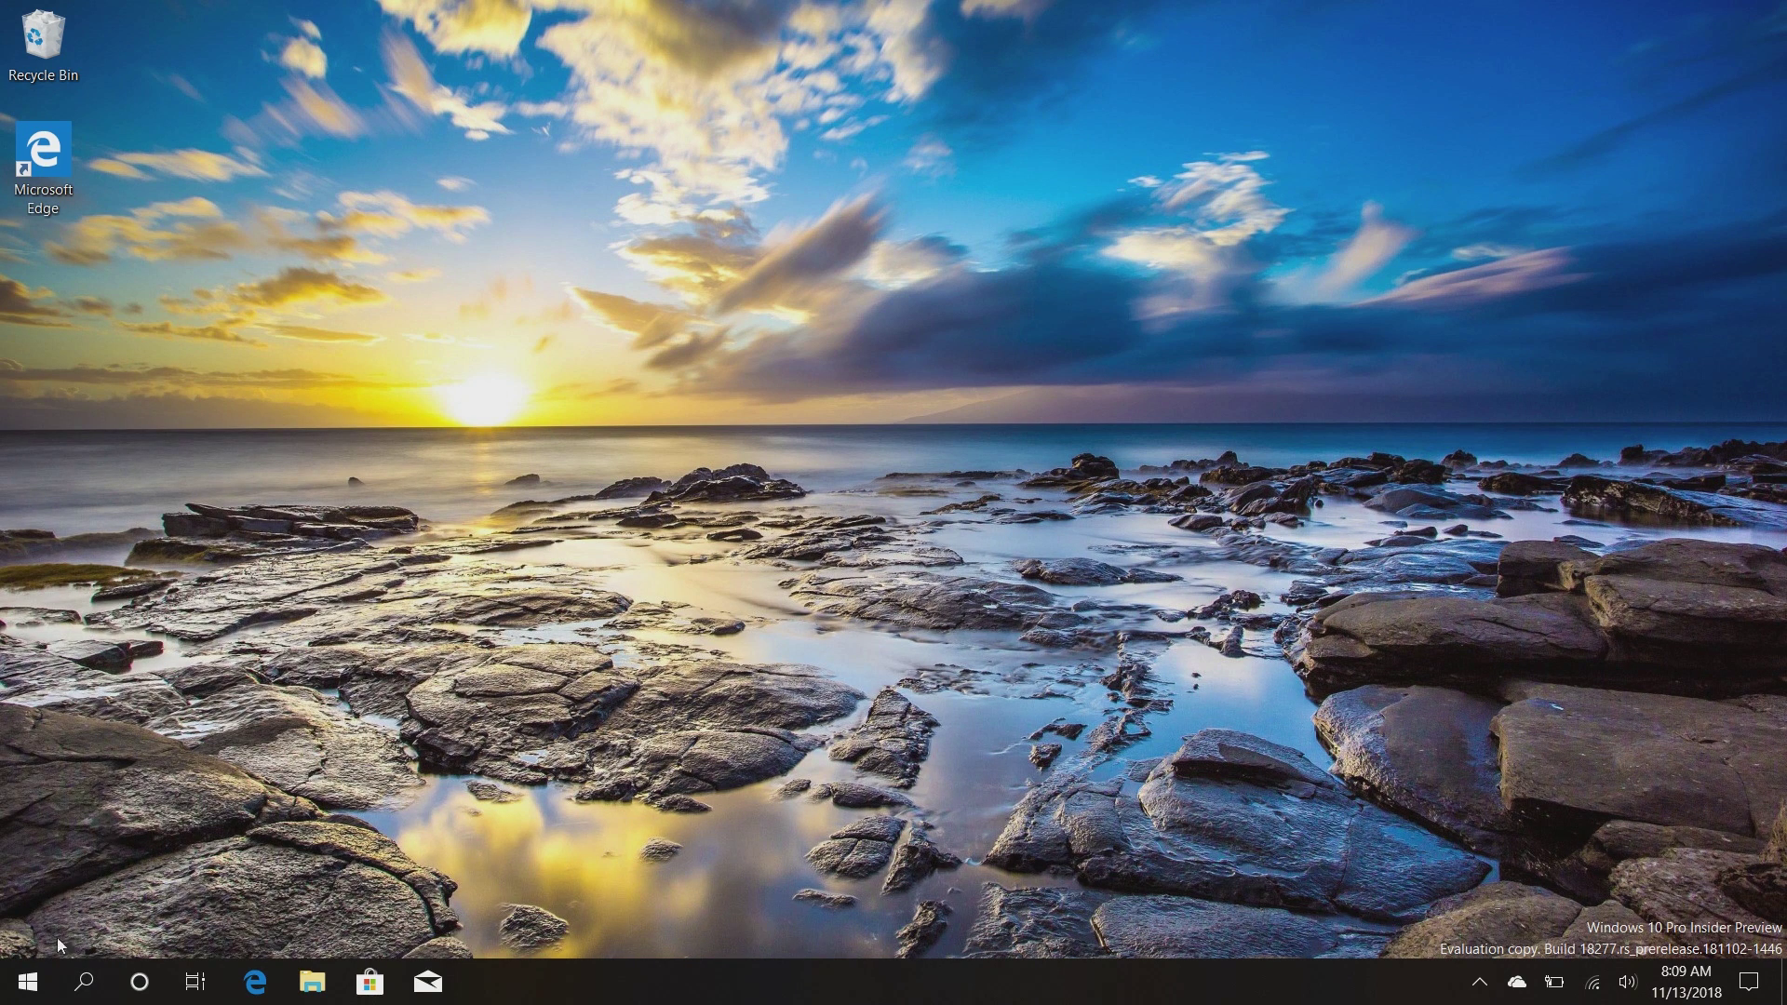
Search for 'what's the weather like', close the weather card, and start Cortana listening.
left_click(84, 982)
type("what's")
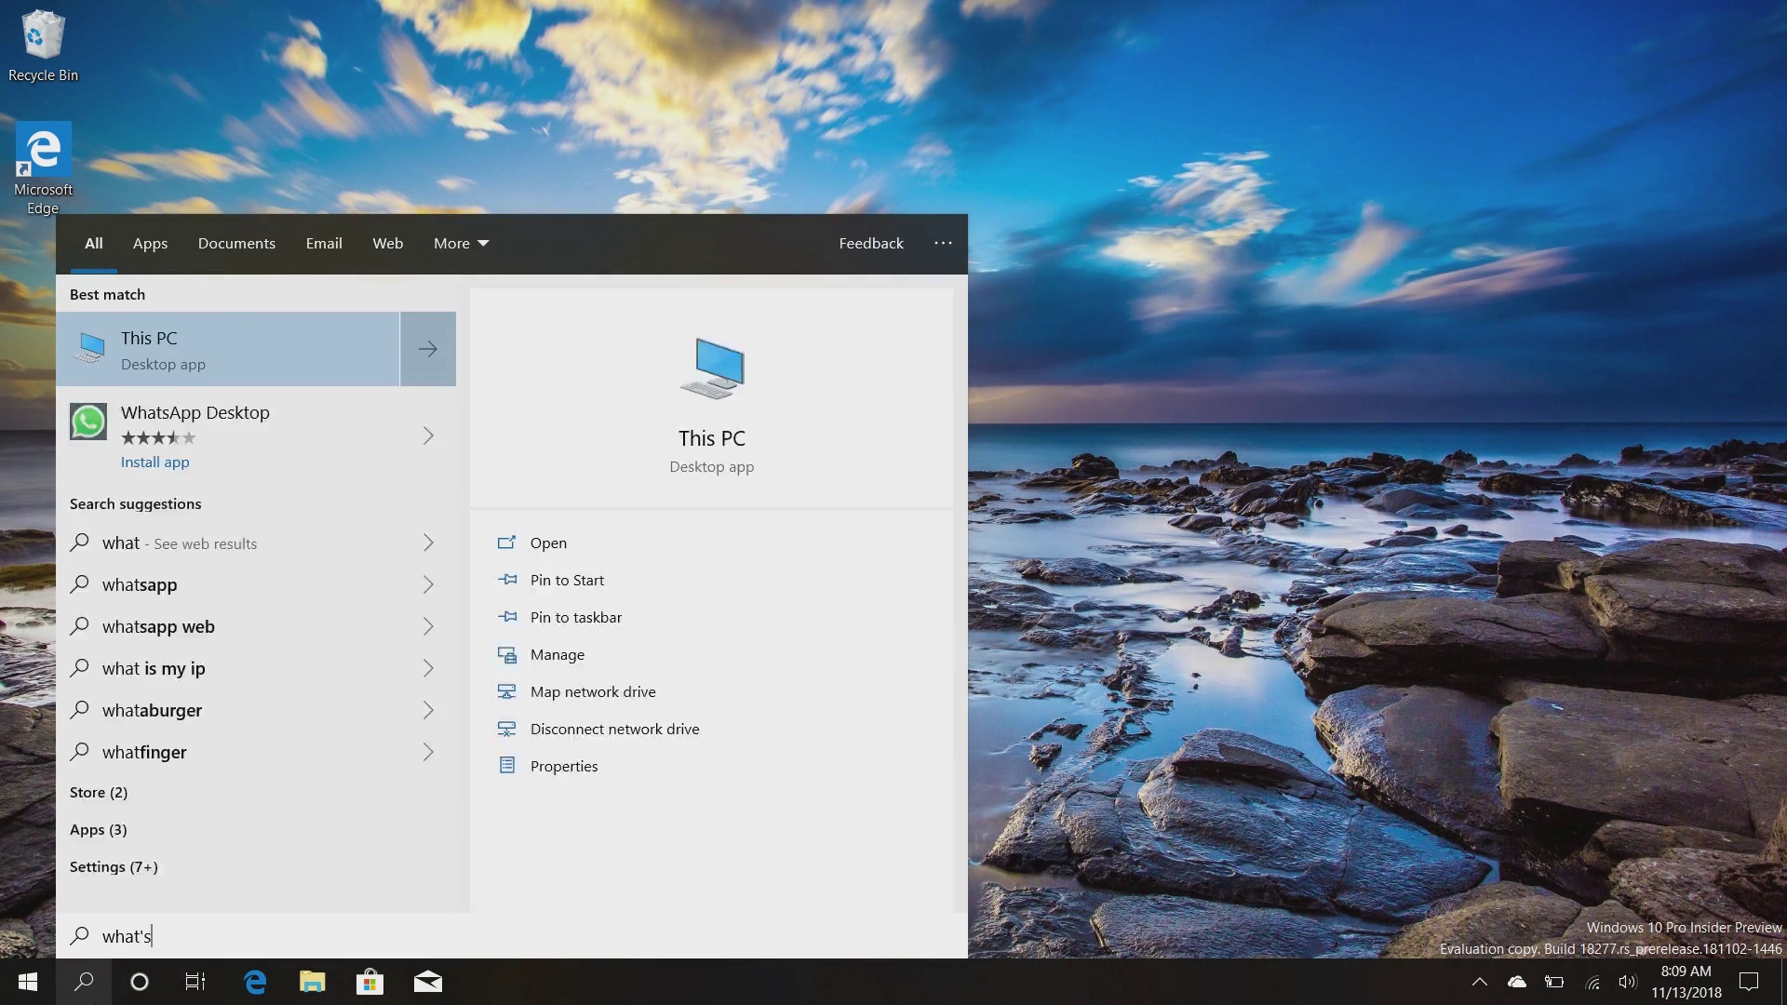
type(" the weather like")
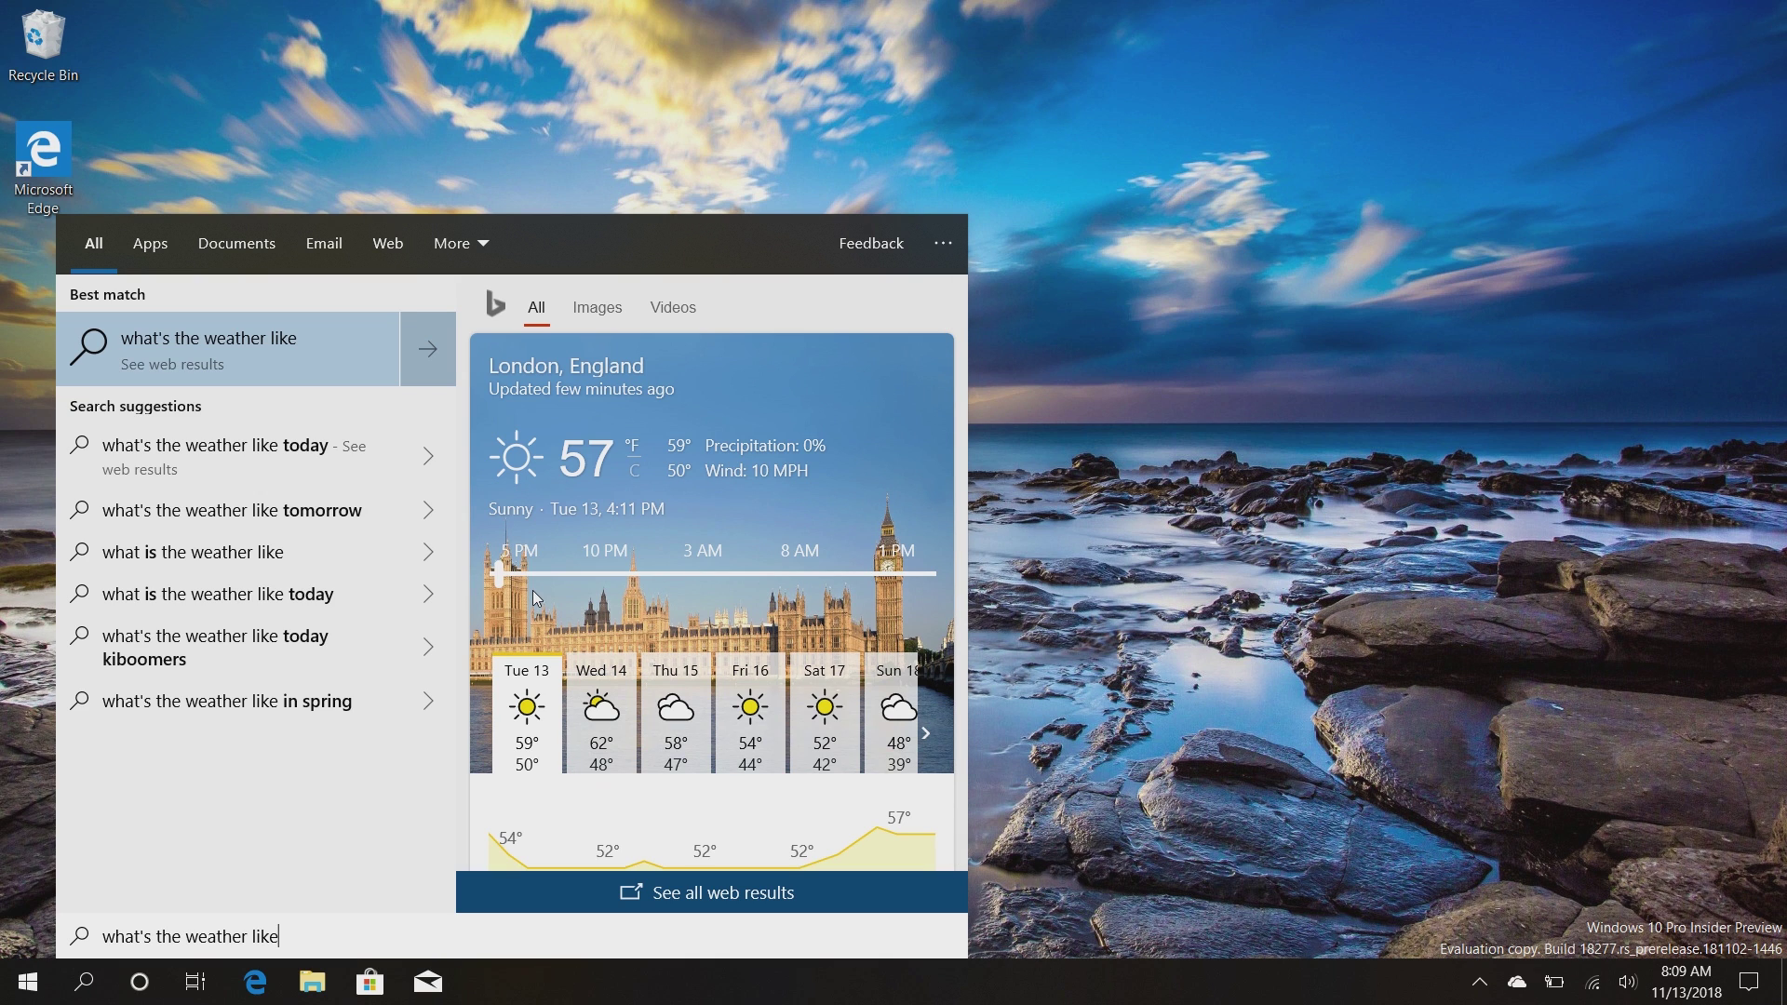
left_click(1165, 528)
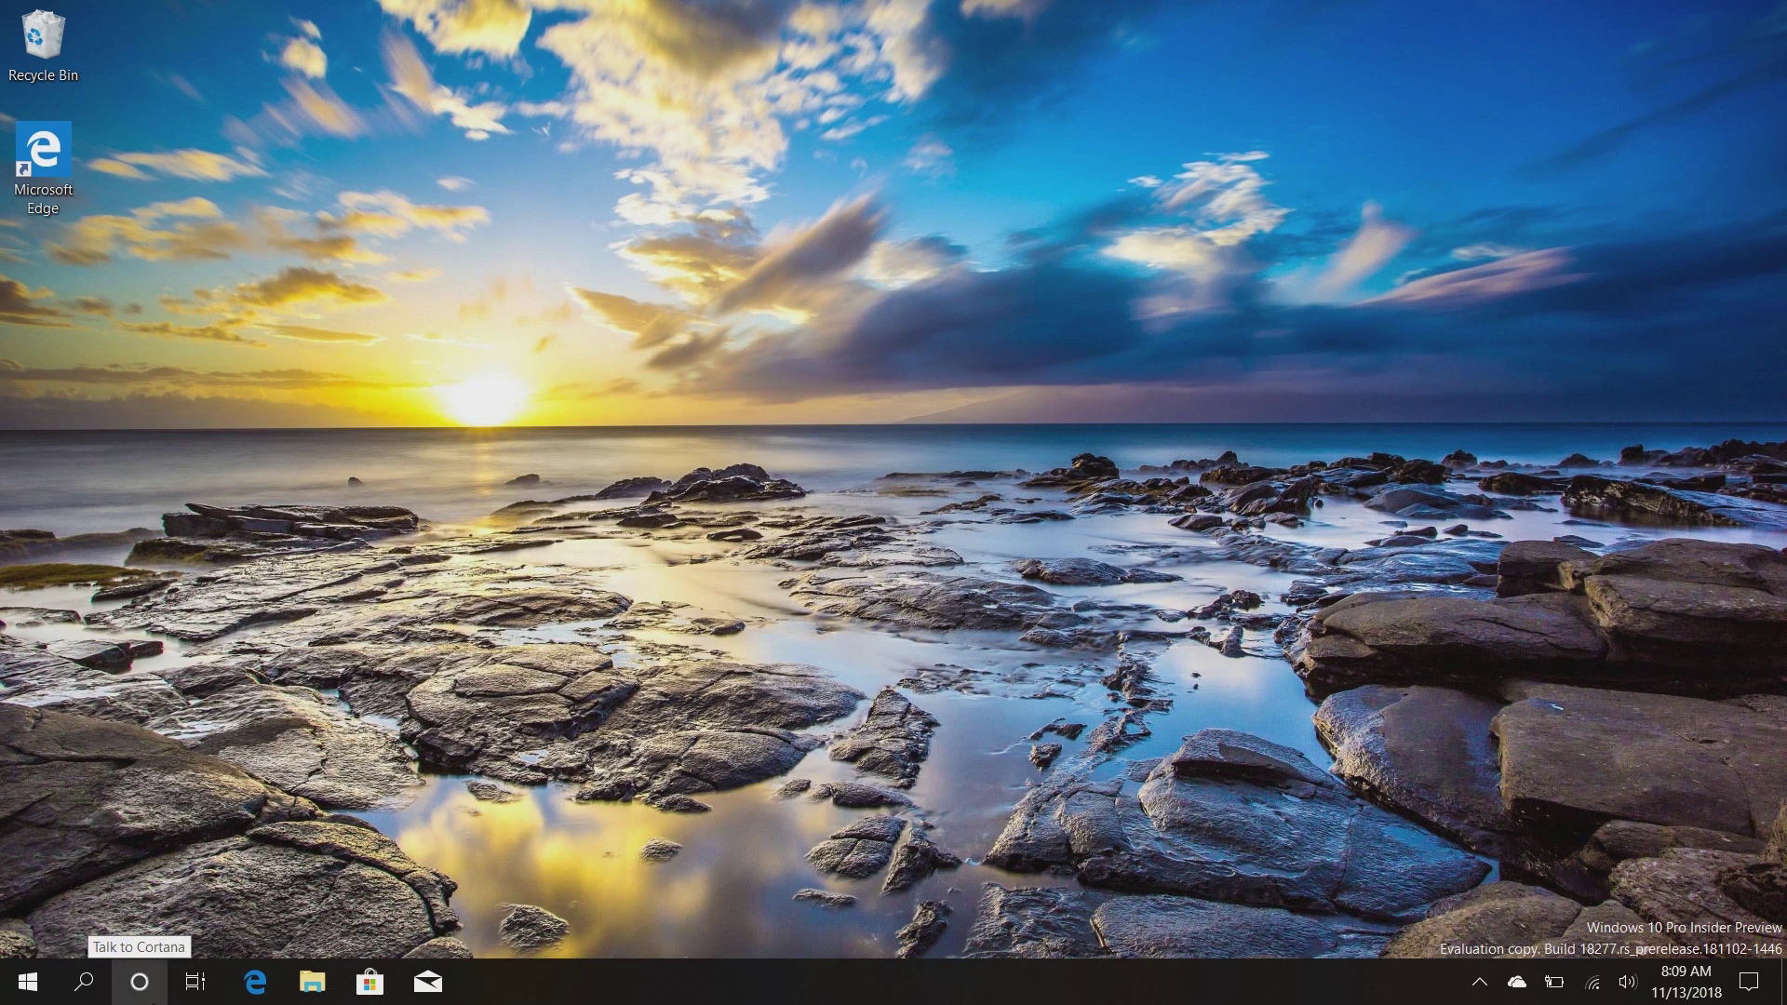
left_click(139, 981)
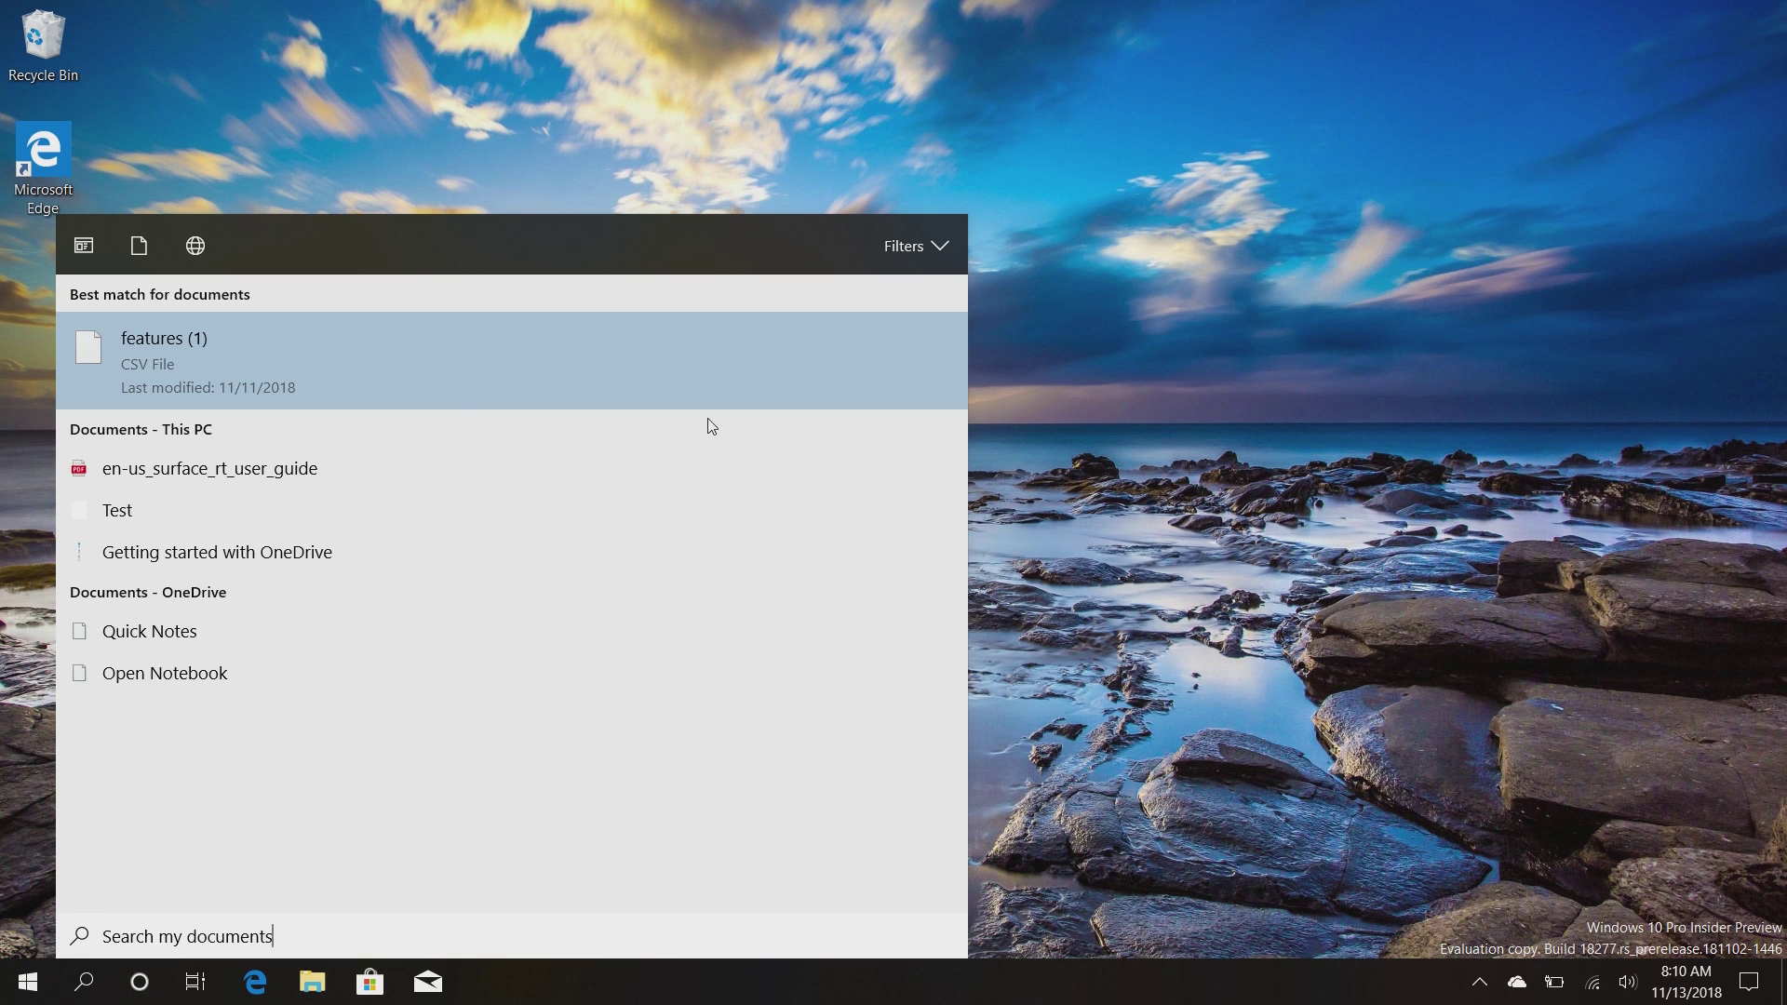
left_click(1166, 395)
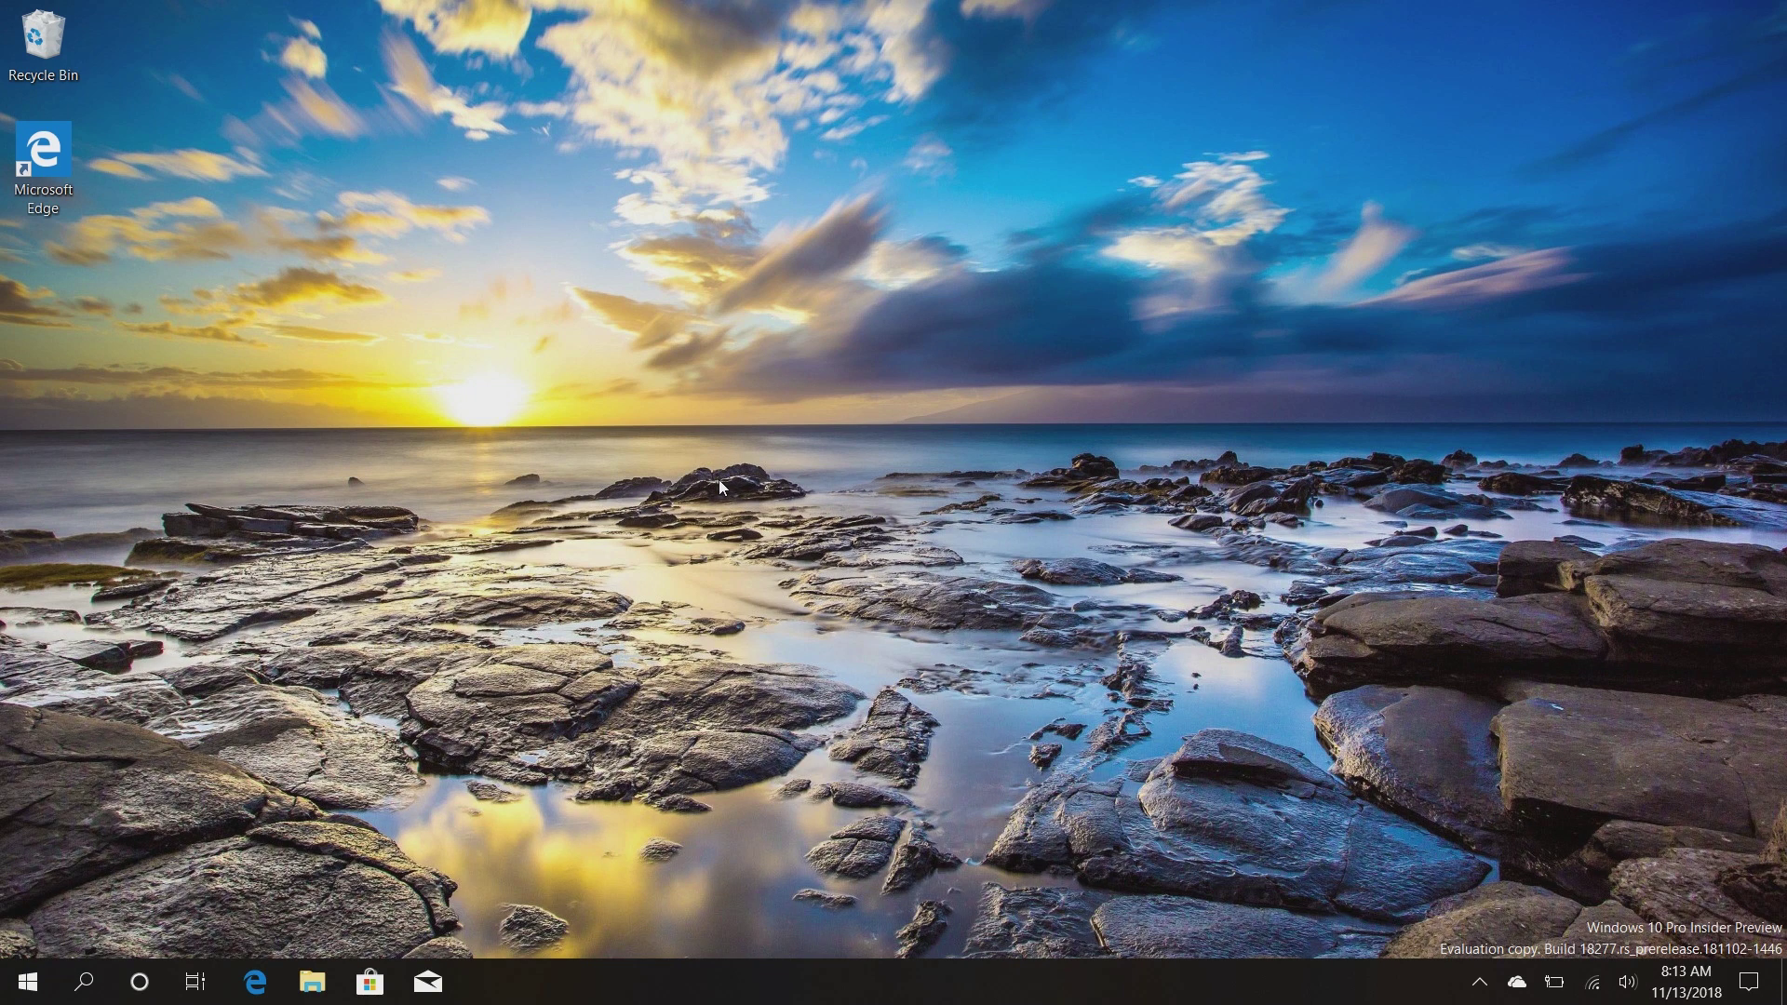
key("super")
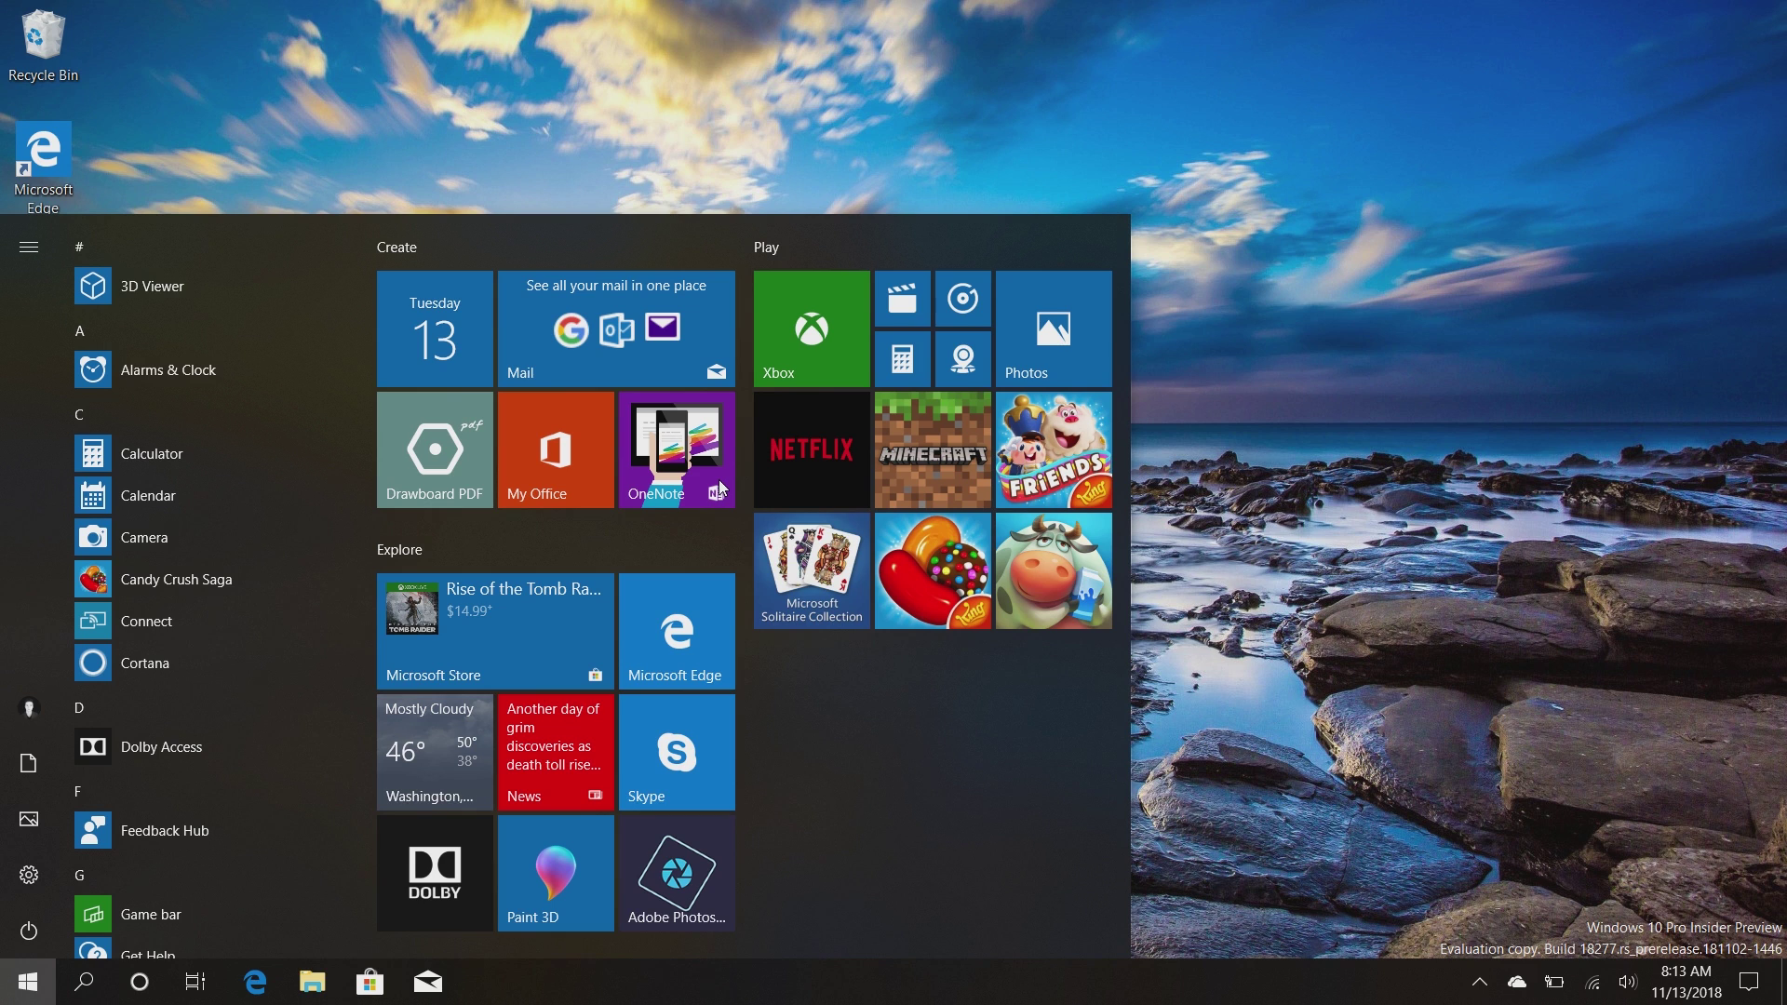
left_click(29, 709)
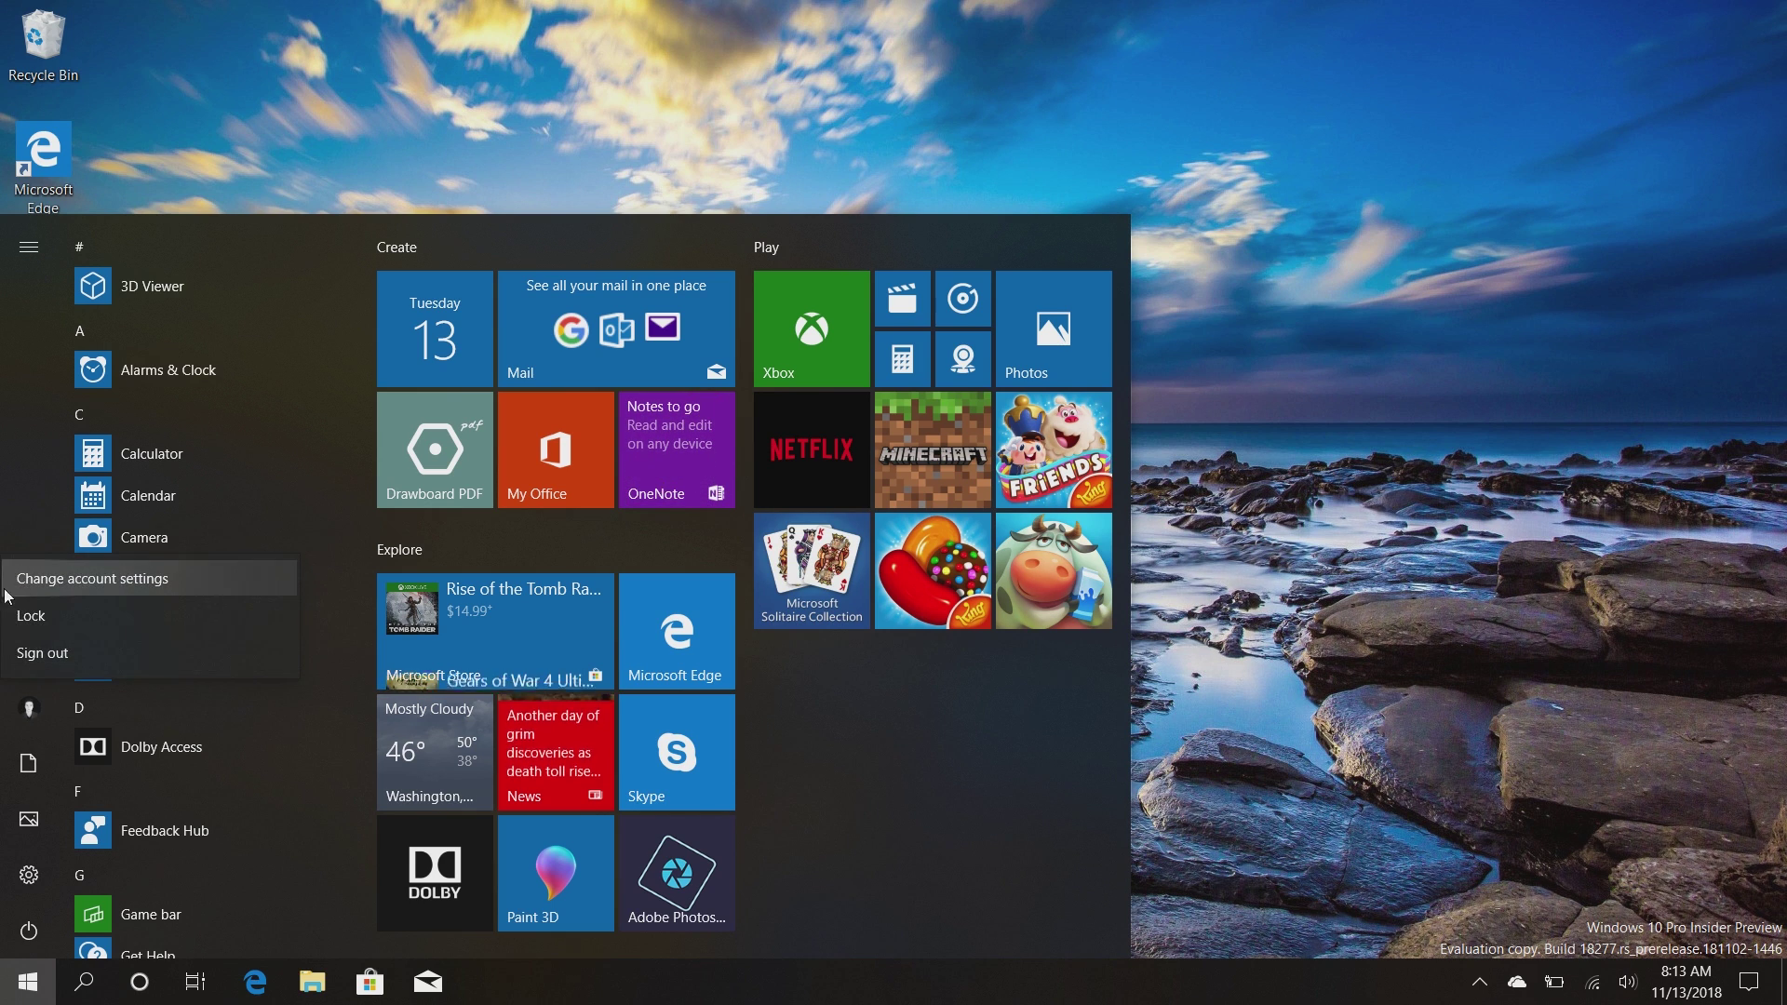
left_click(650, 338)
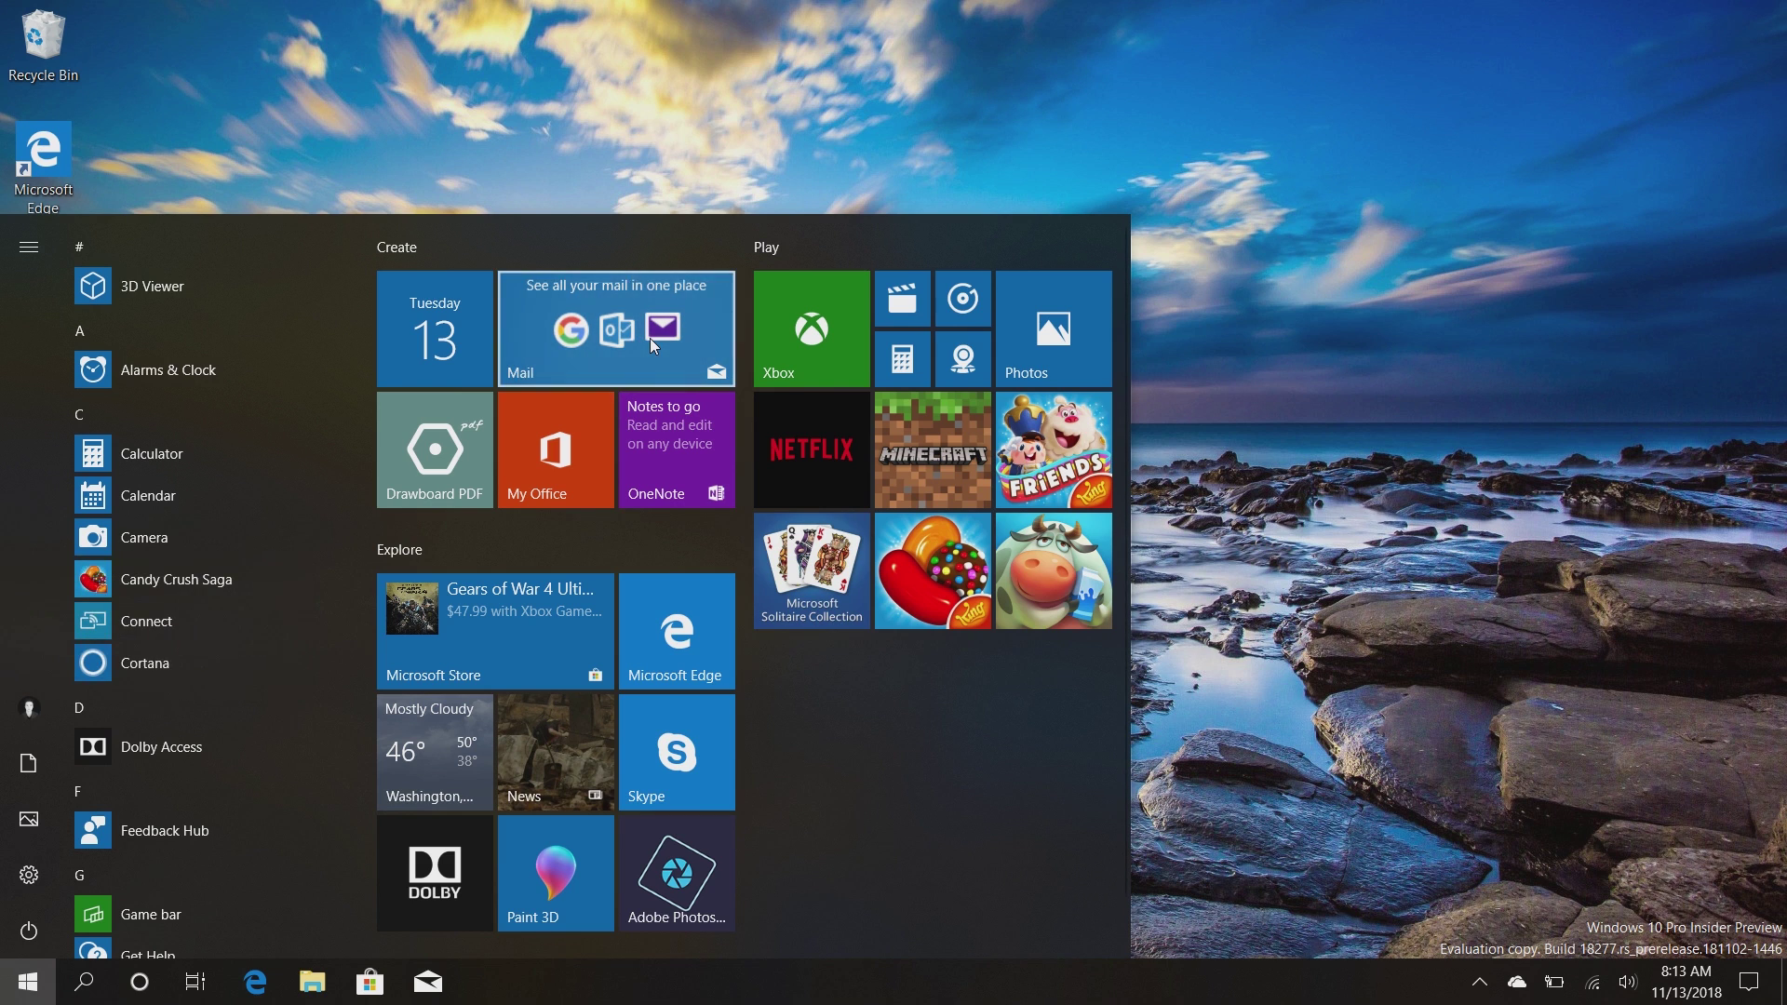
right_click(649, 337)
left_click(649, 338)
right_click(650, 338)
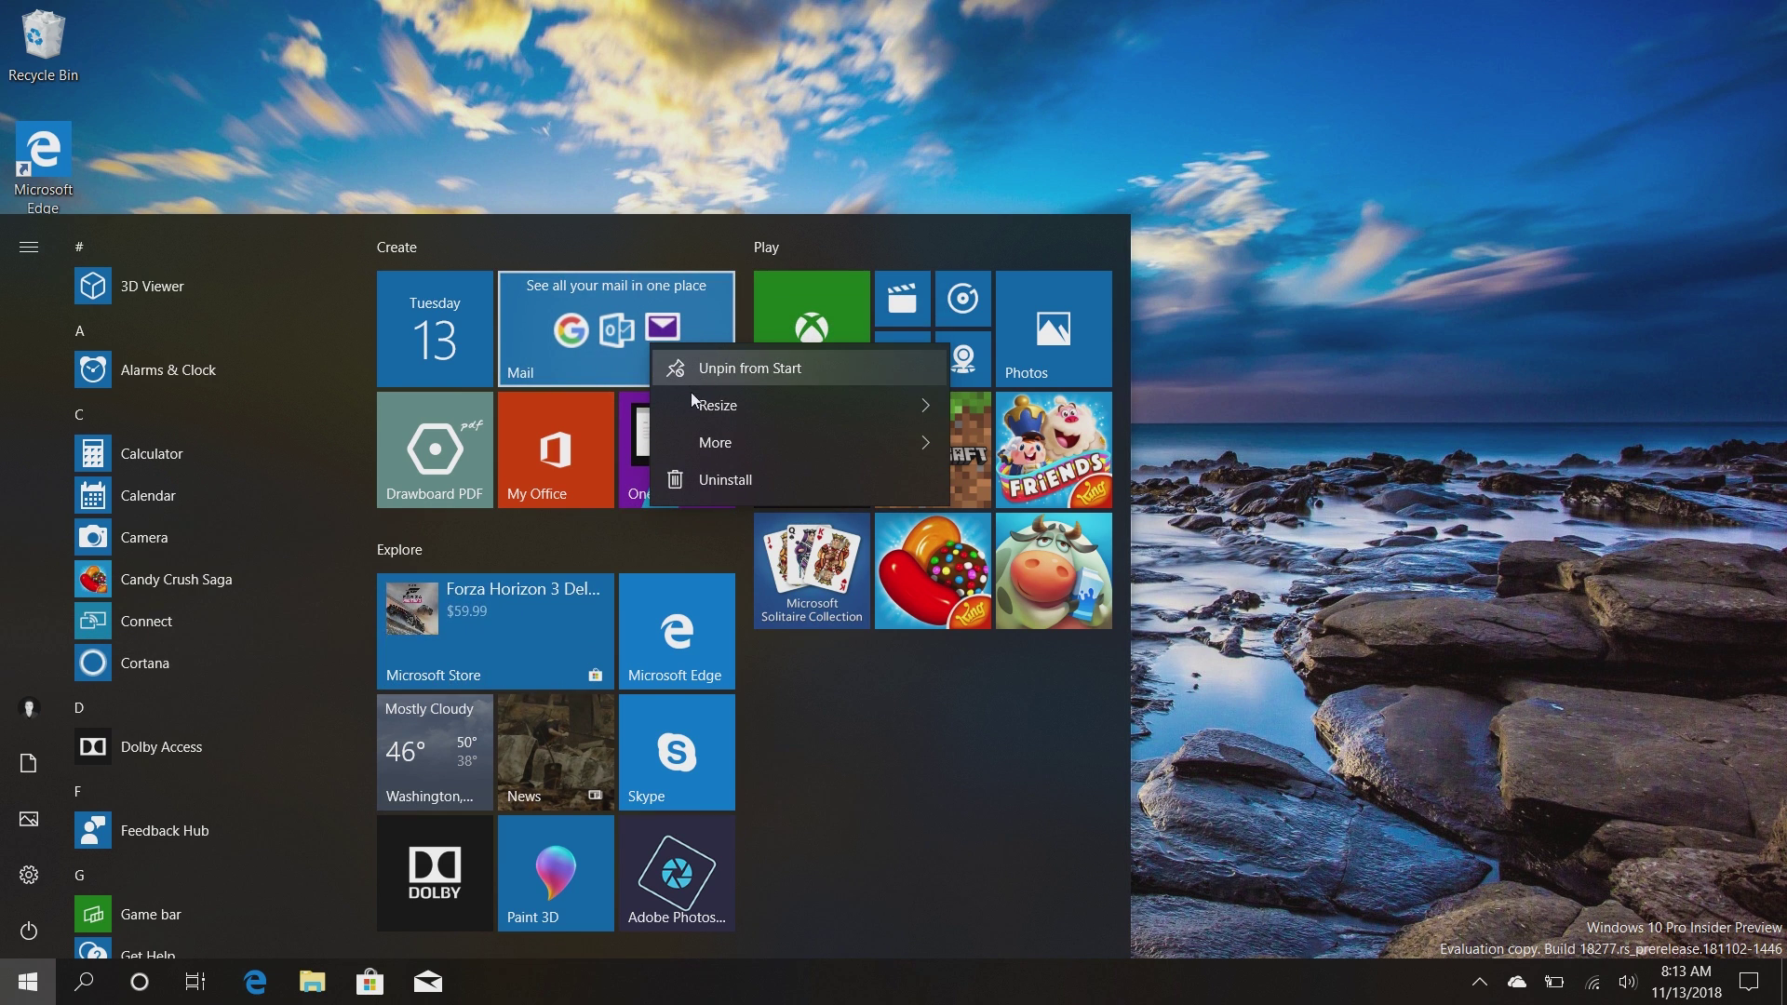
mouse_move(693, 394)
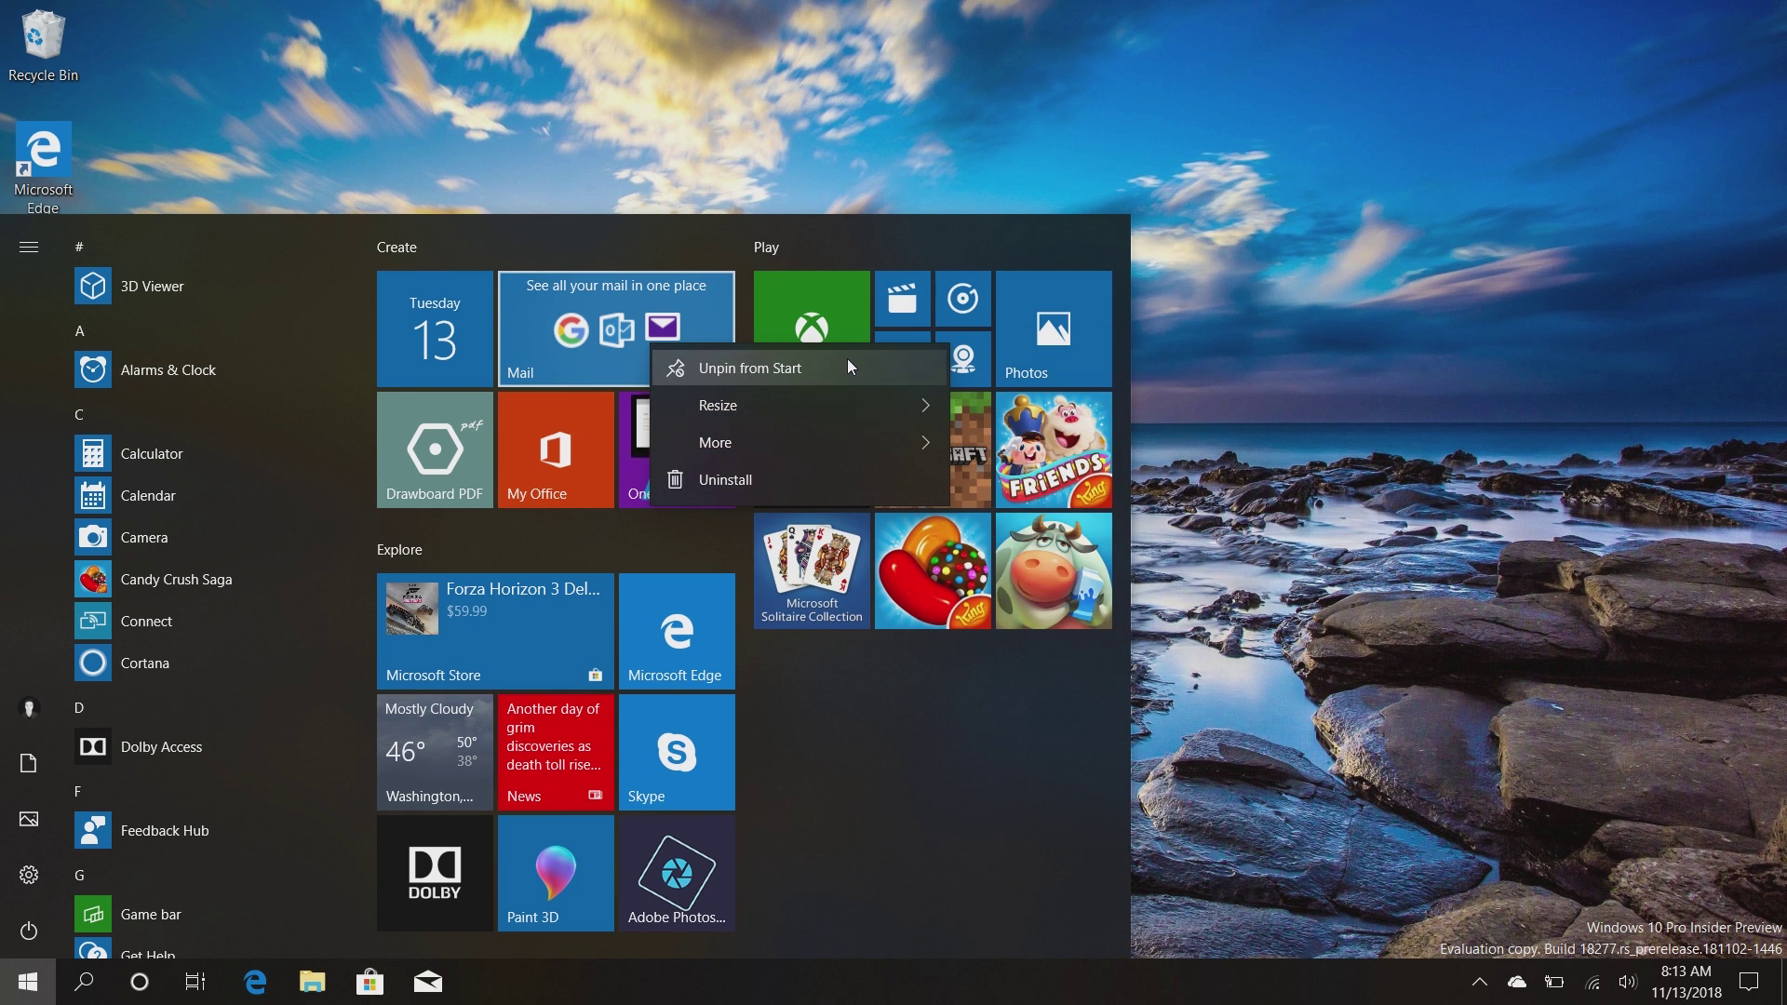
key("Escape")
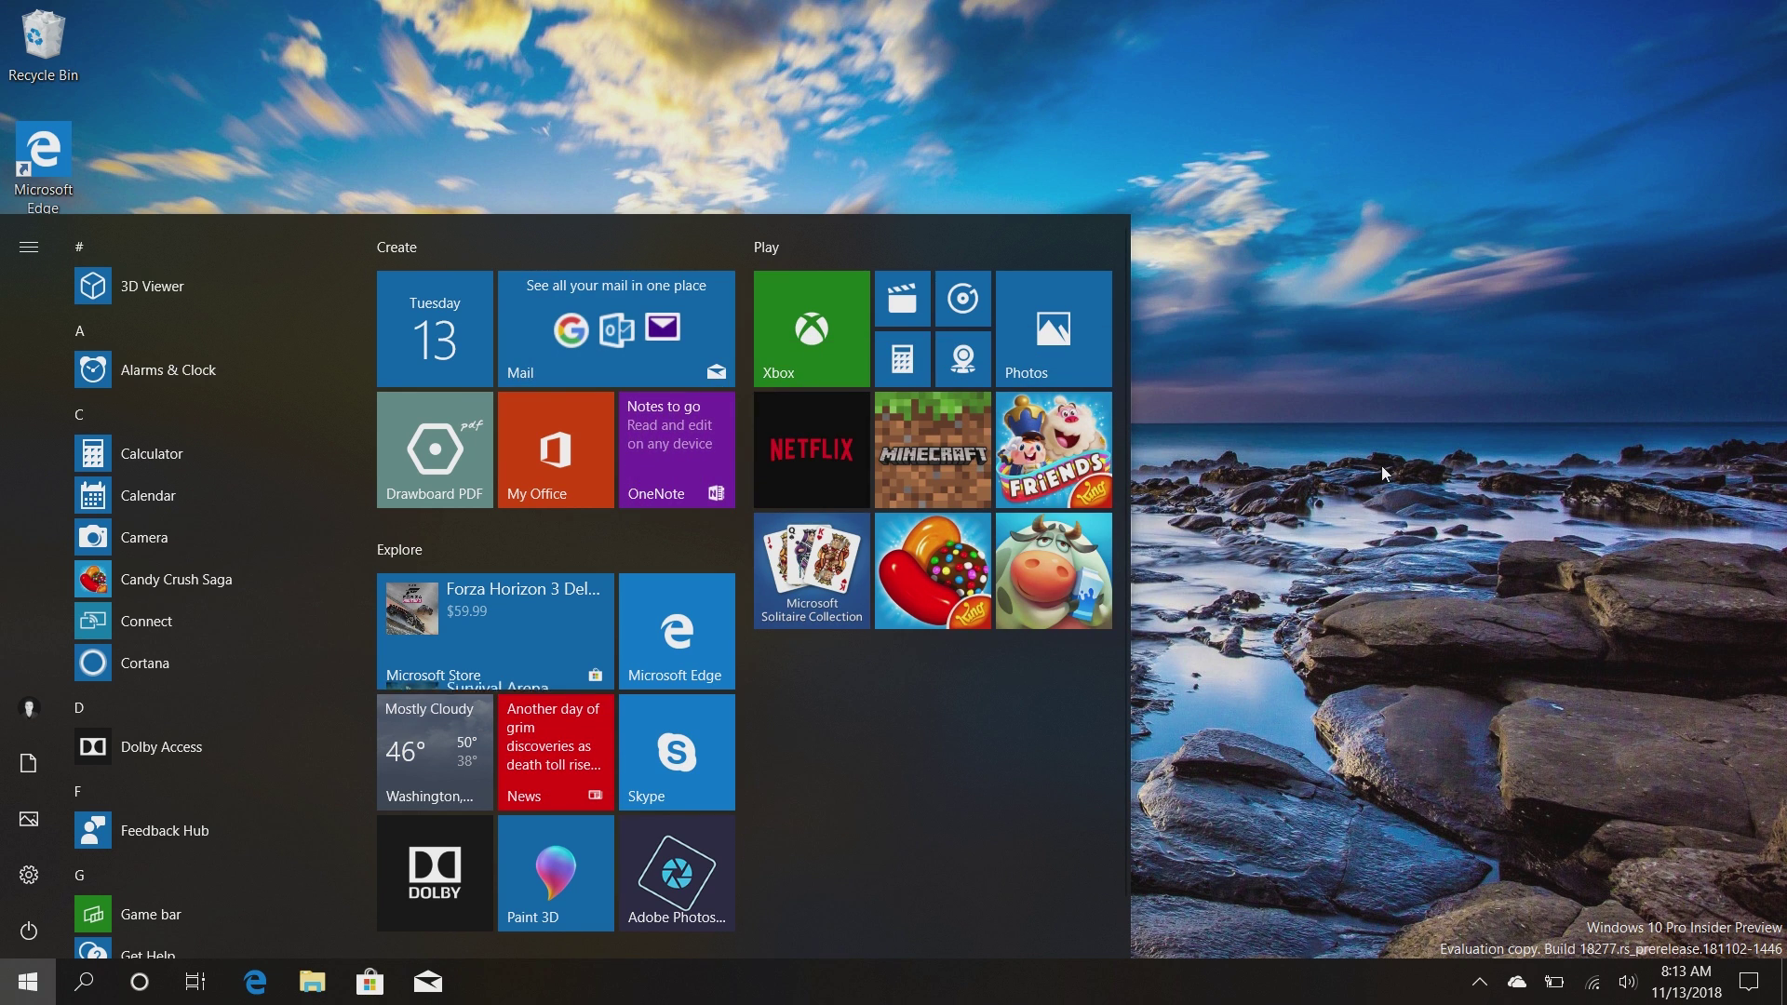
left_click(1383, 467)
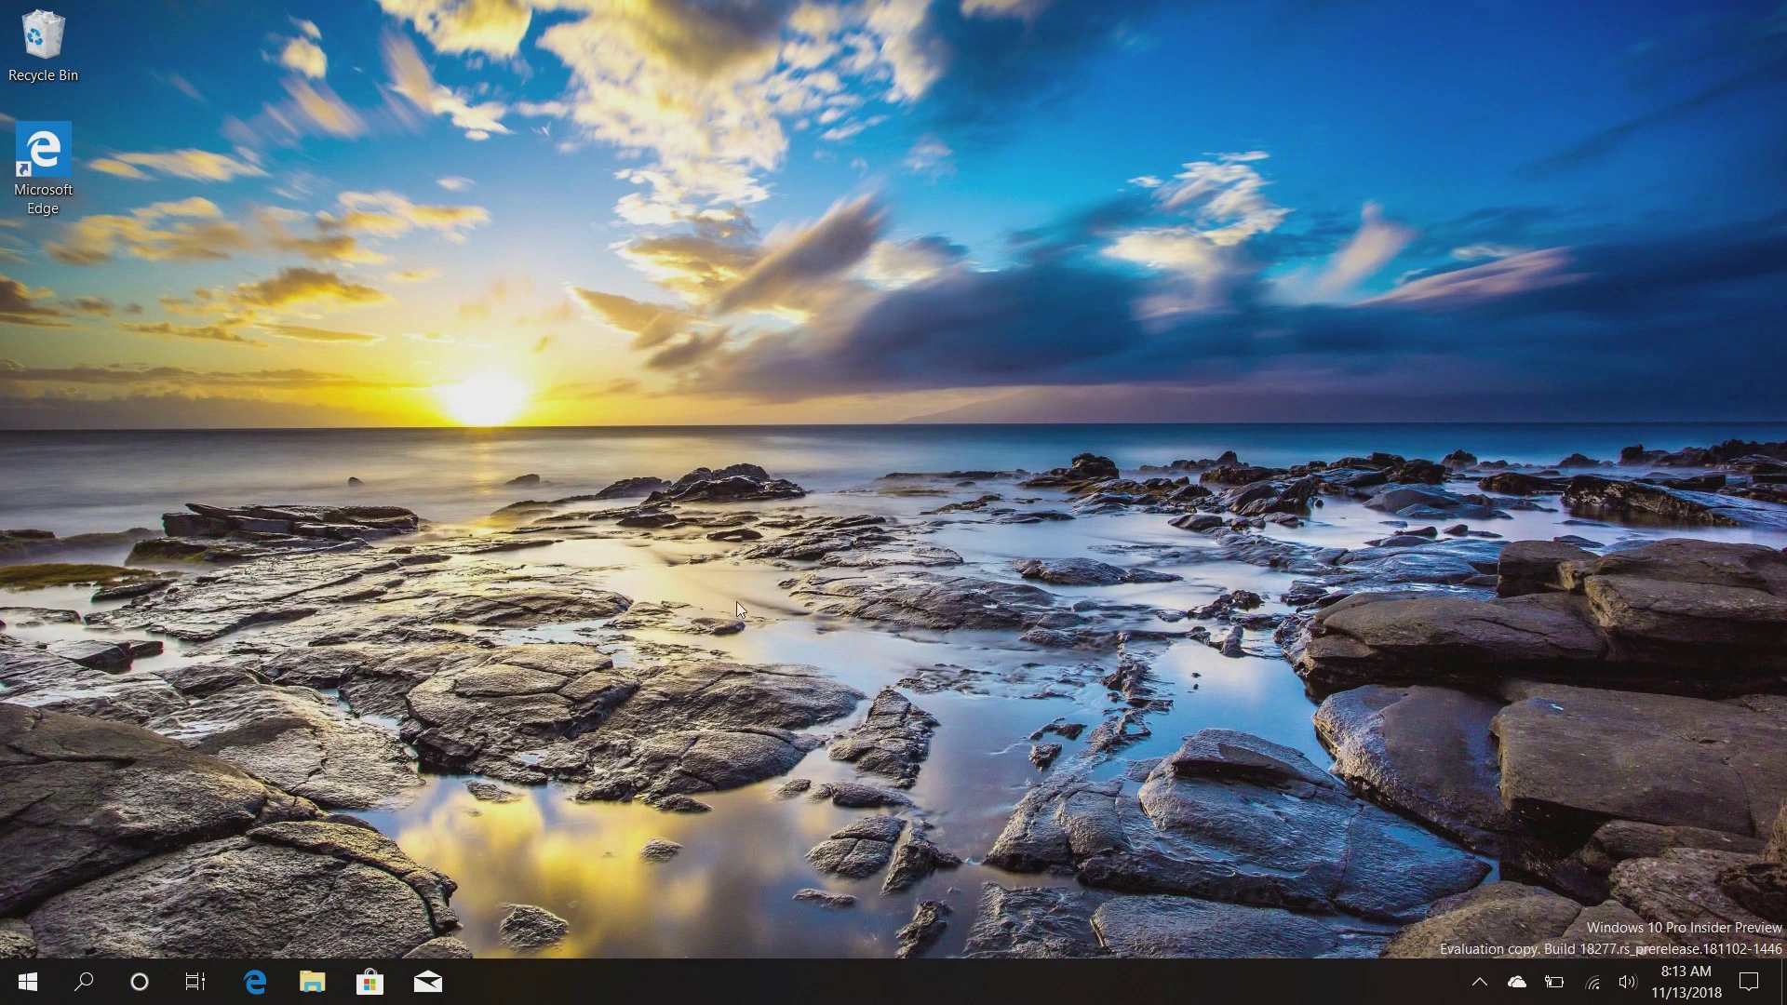
right_click(254, 983)
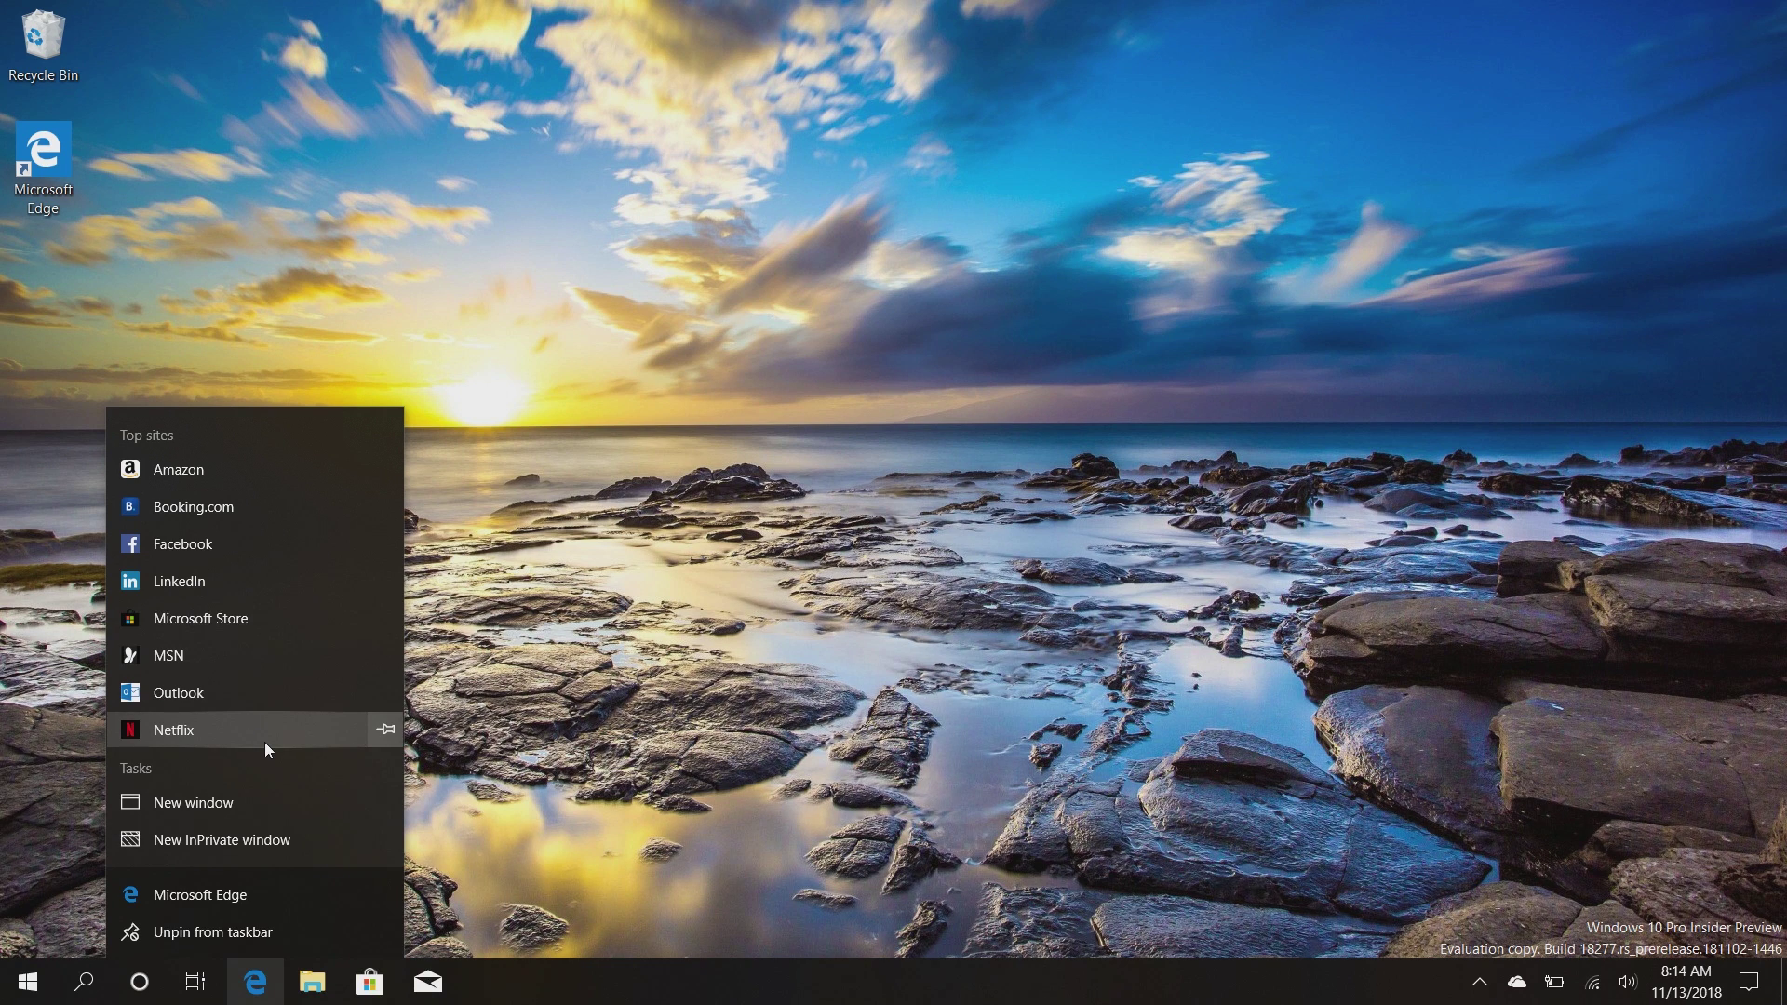
Show the options of the Web App and Spotify Music Timeline cards, then open Microsoft Edge.
right_click(633, 352)
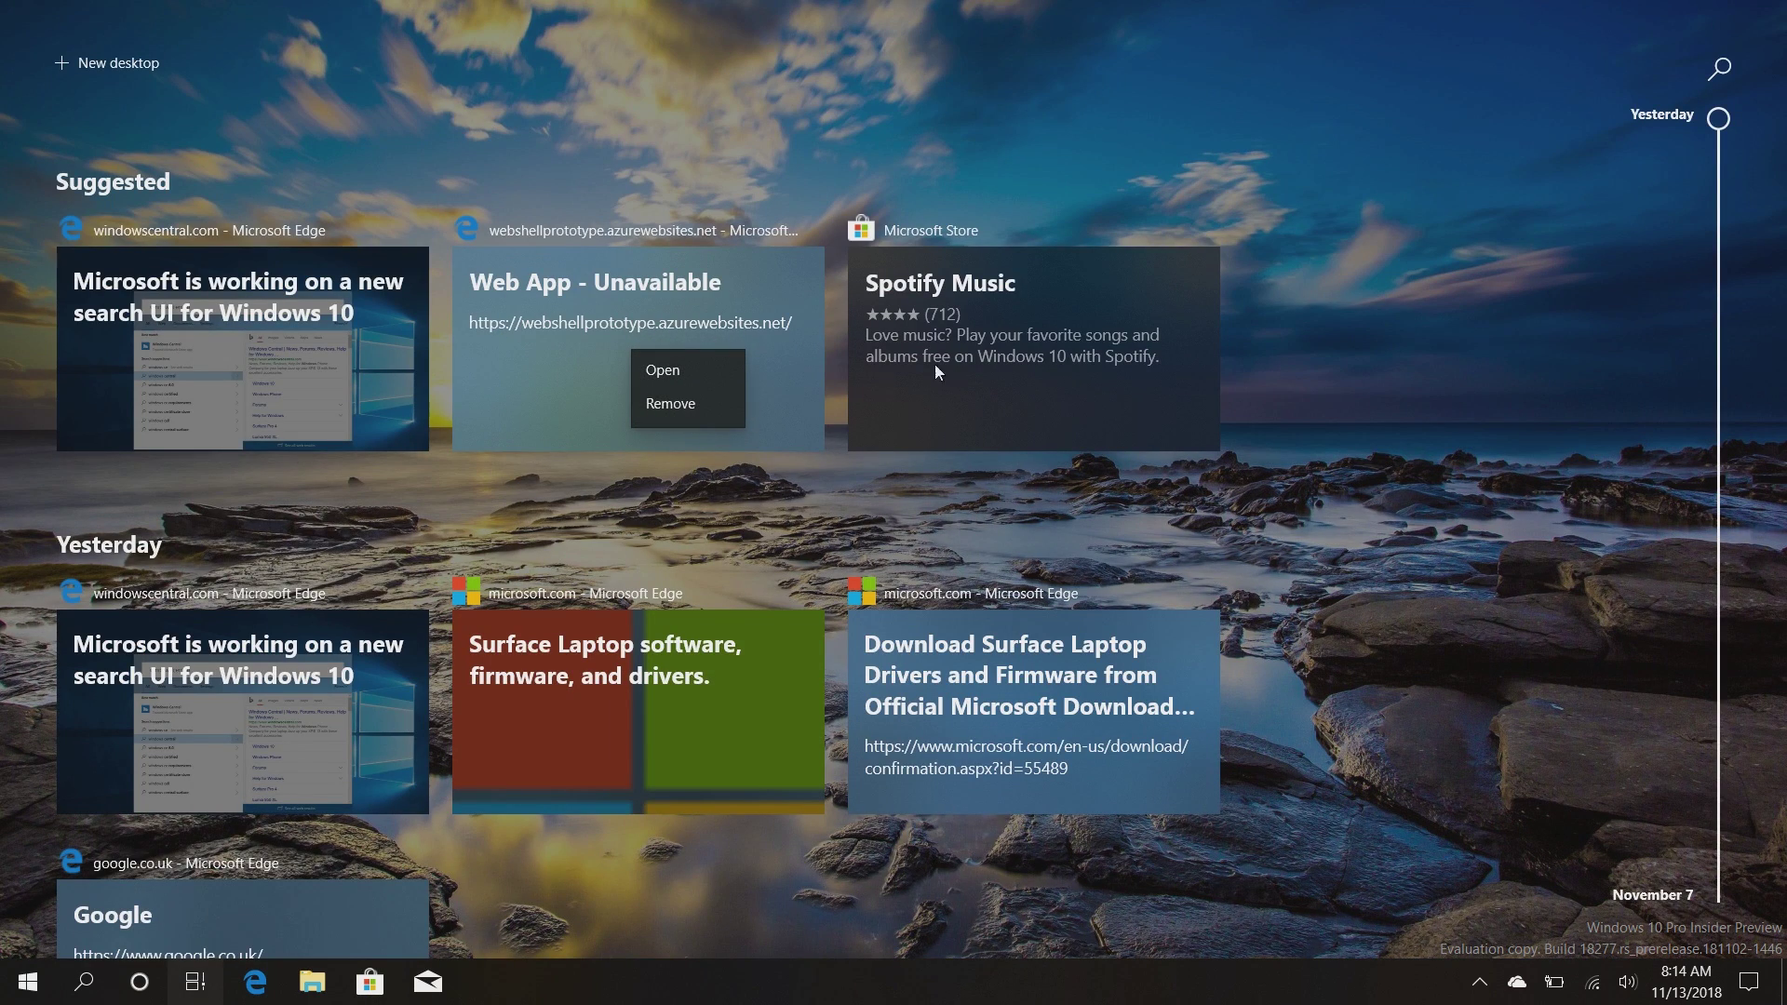
right_click(987, 359)
scroll(982, 527, "down", 3)
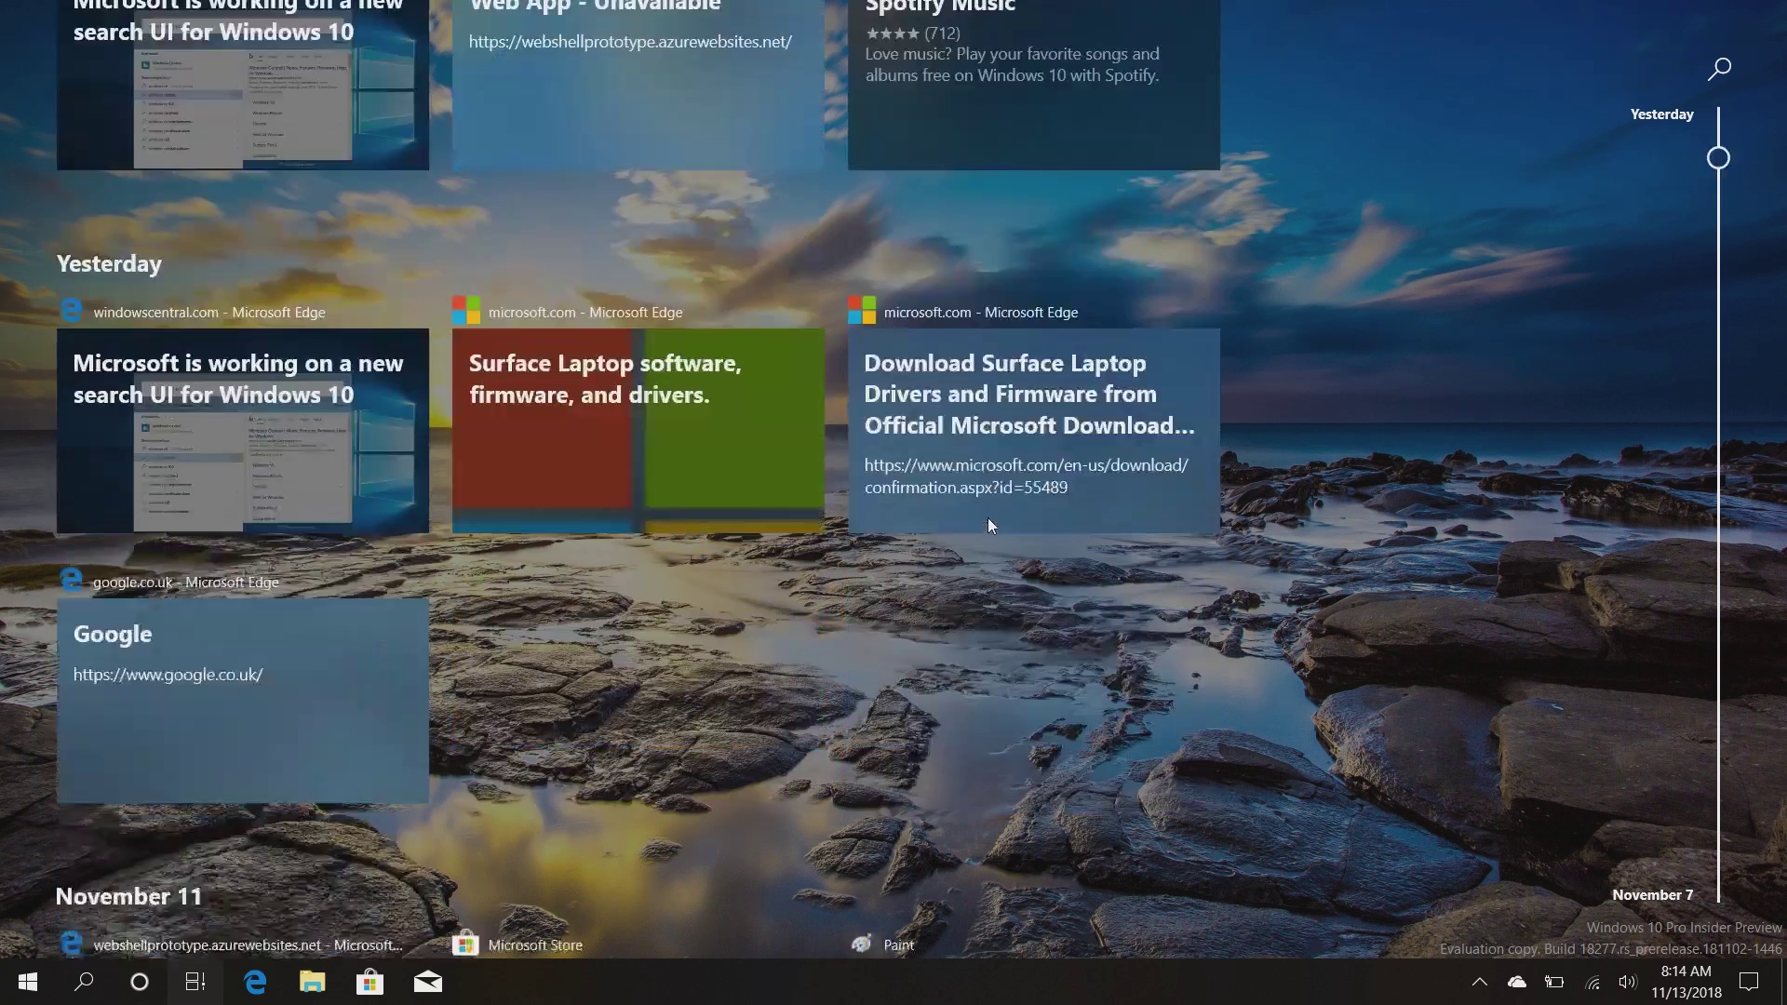
left_click(987, 518)
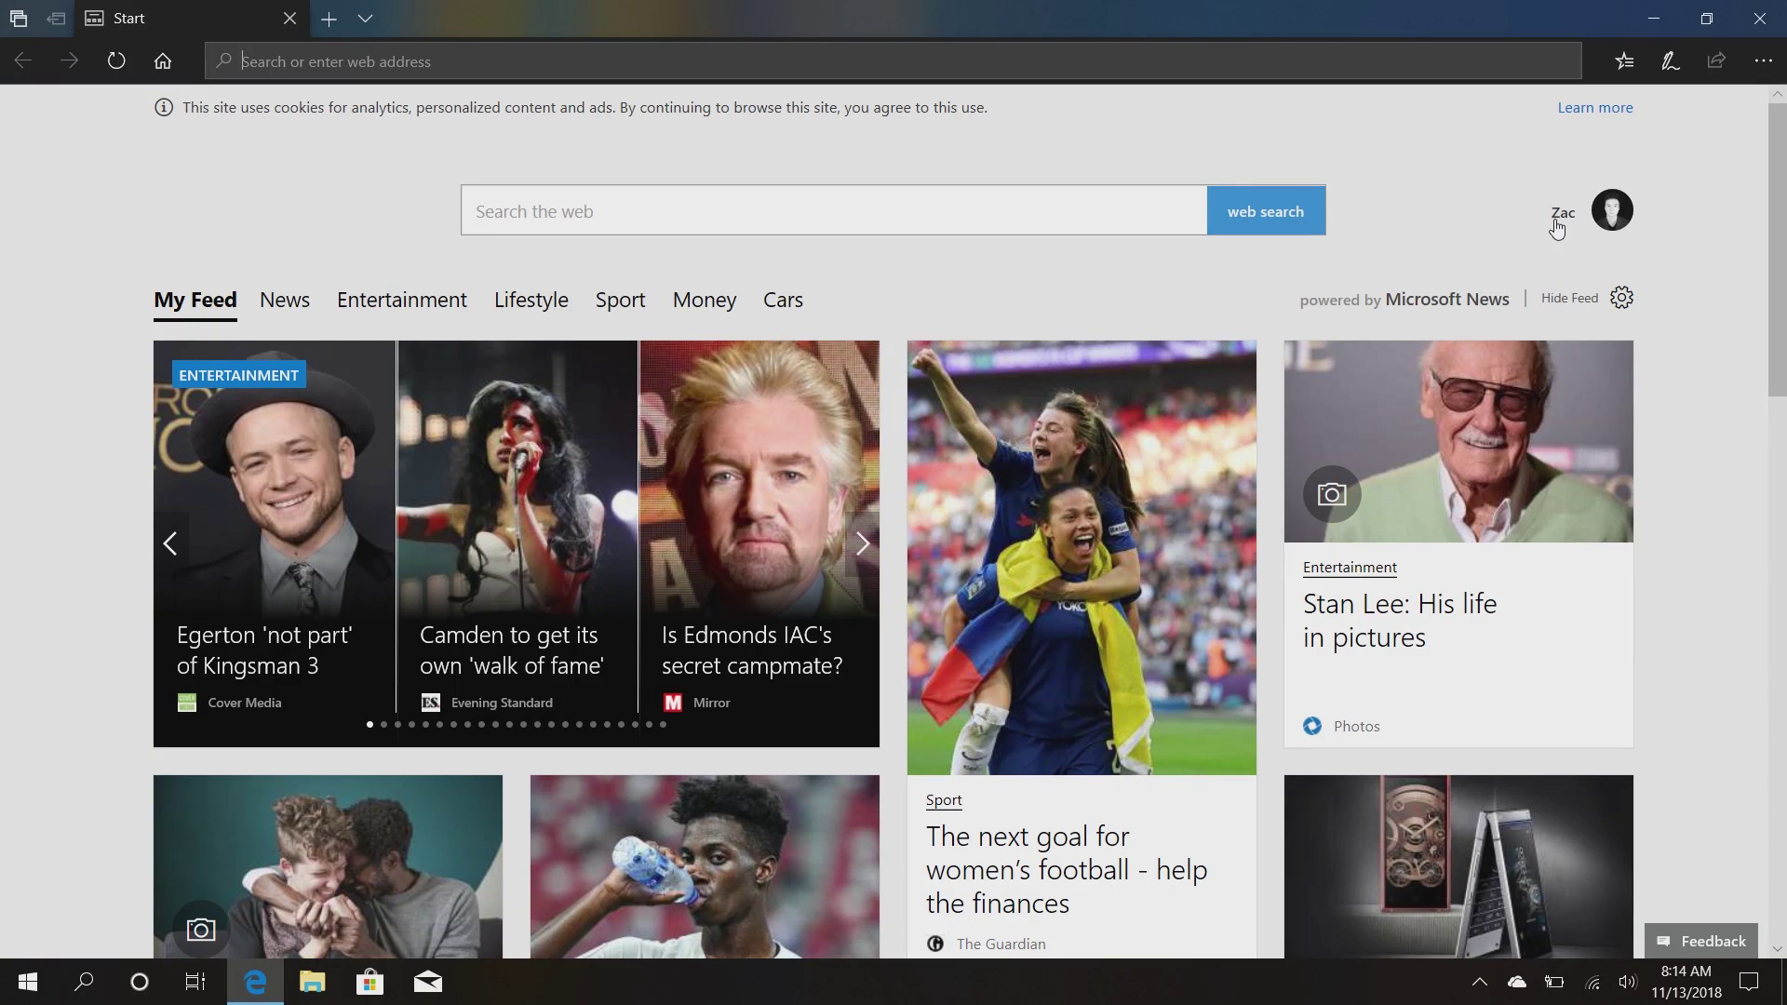
Preview Edge's page and Edmonds article context menus, then open the '...' Settings and more menu.
right_click(1439, 254)
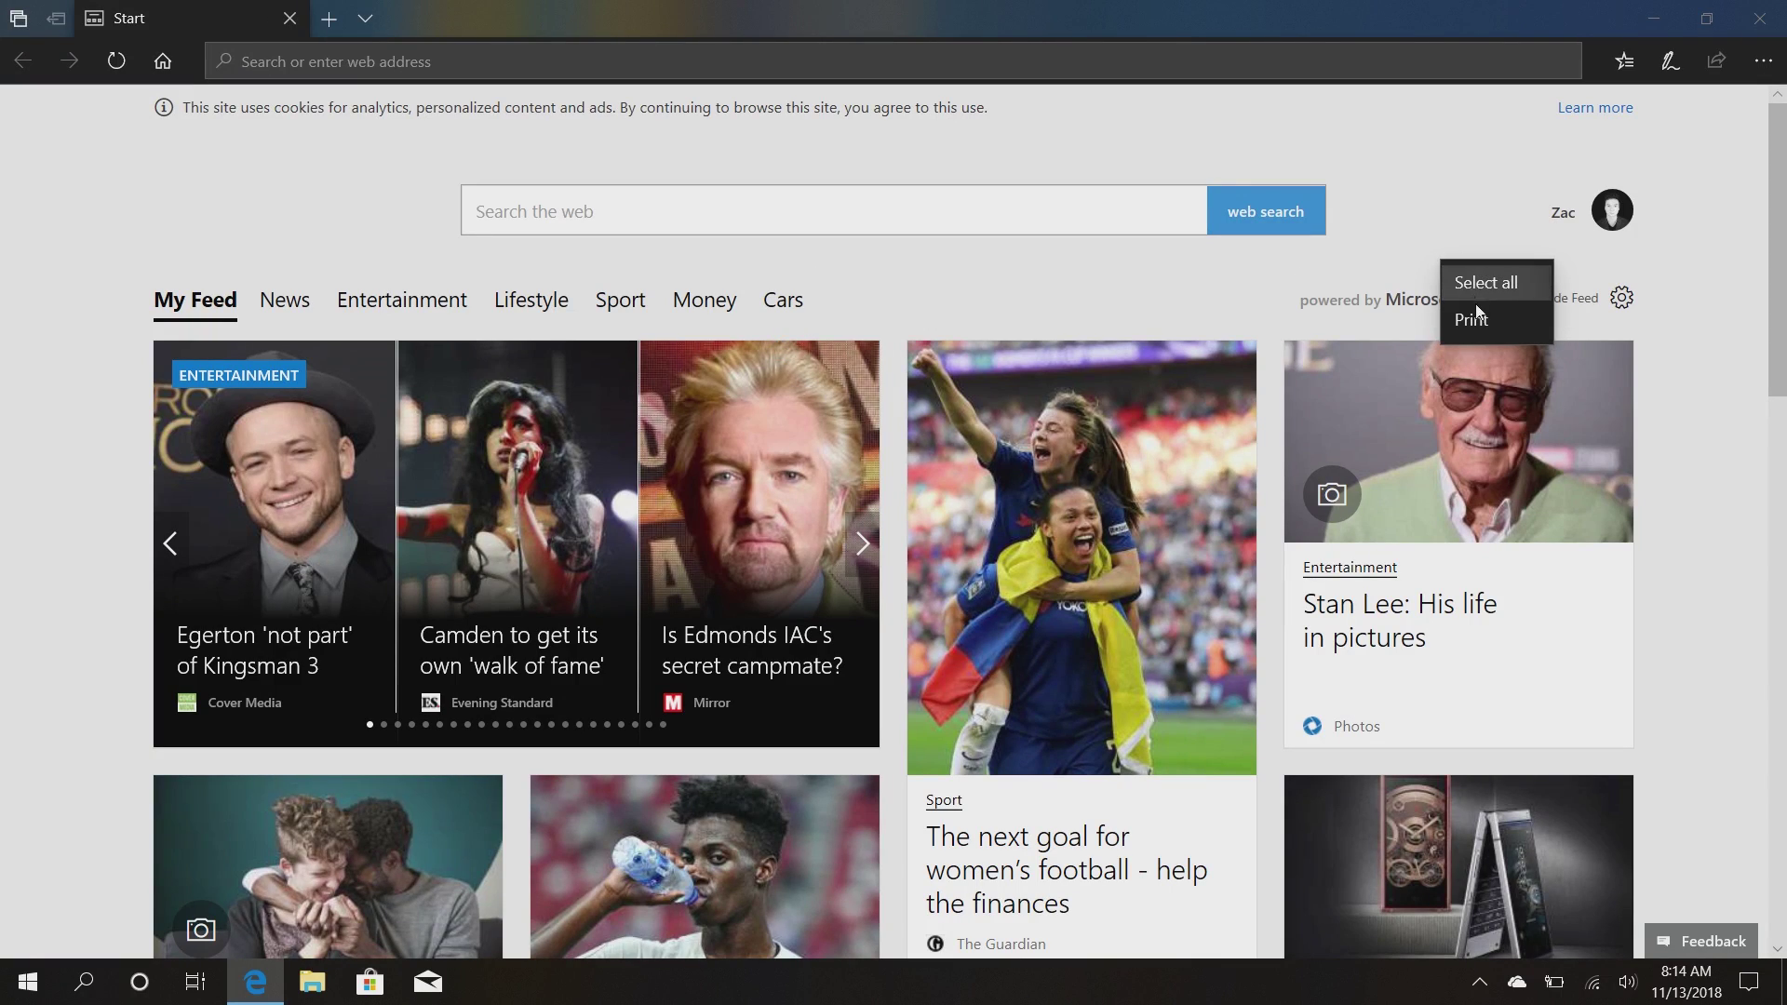
left_click(1255, 386)
right_click(722, 589)
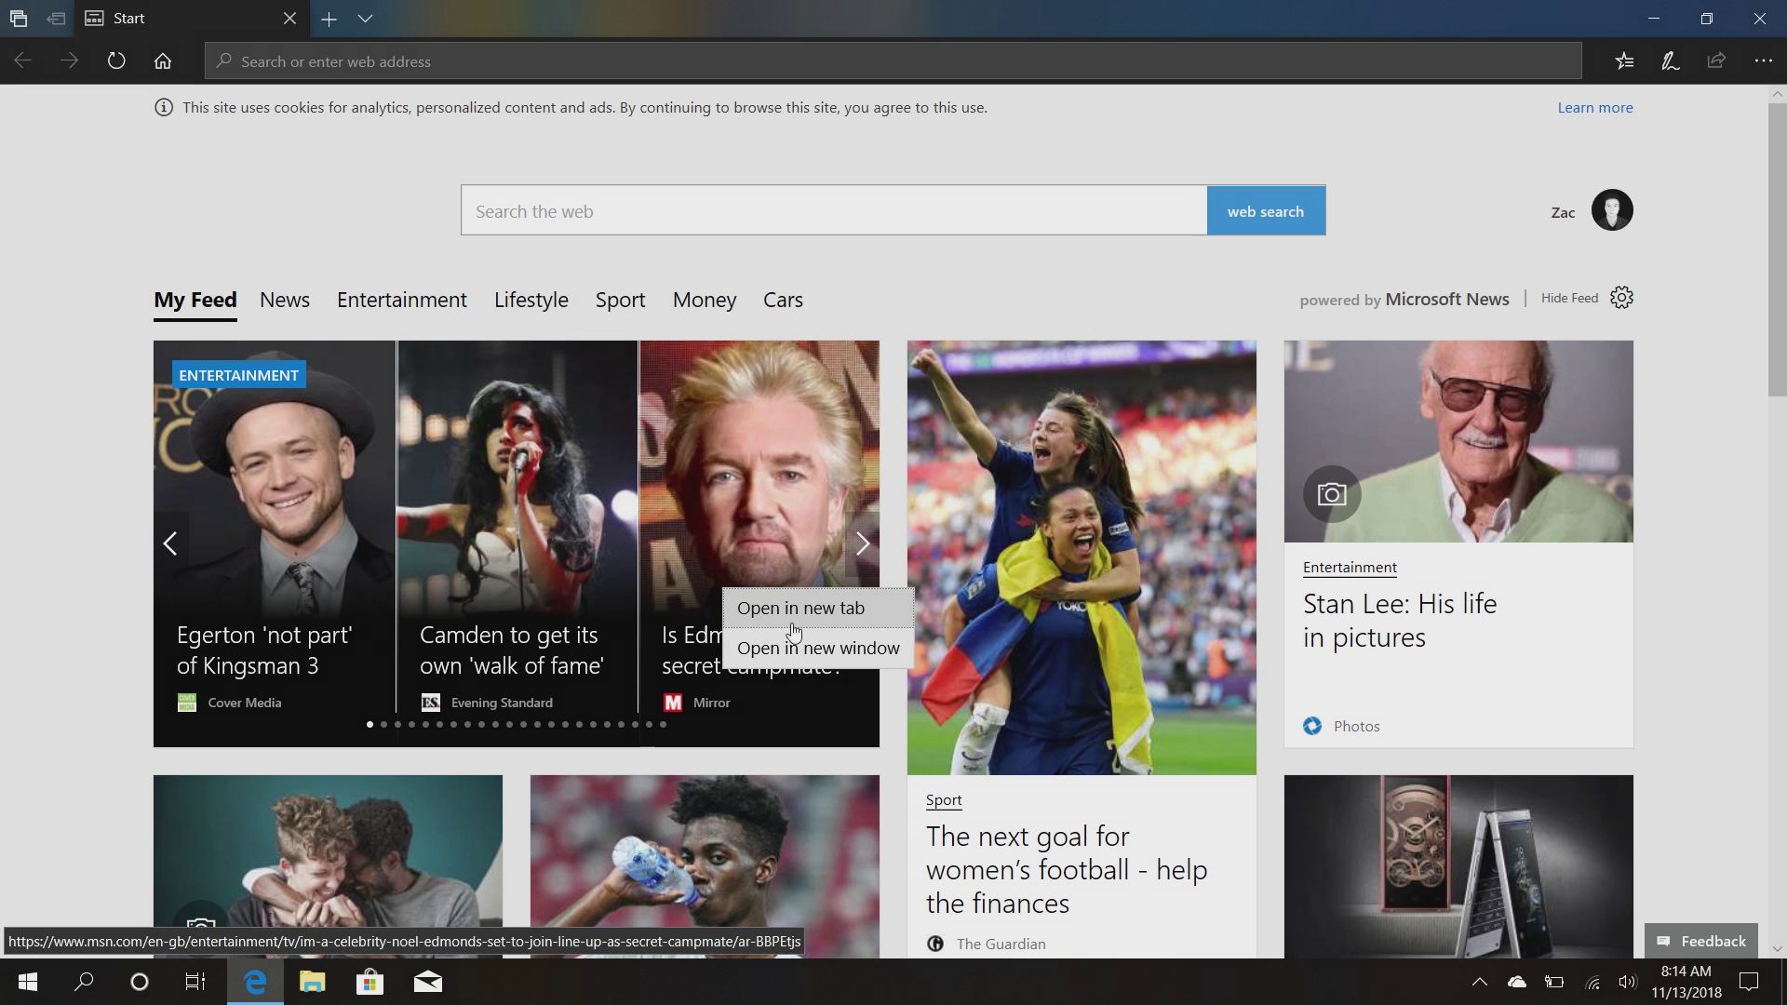
left_click(1672, 137)
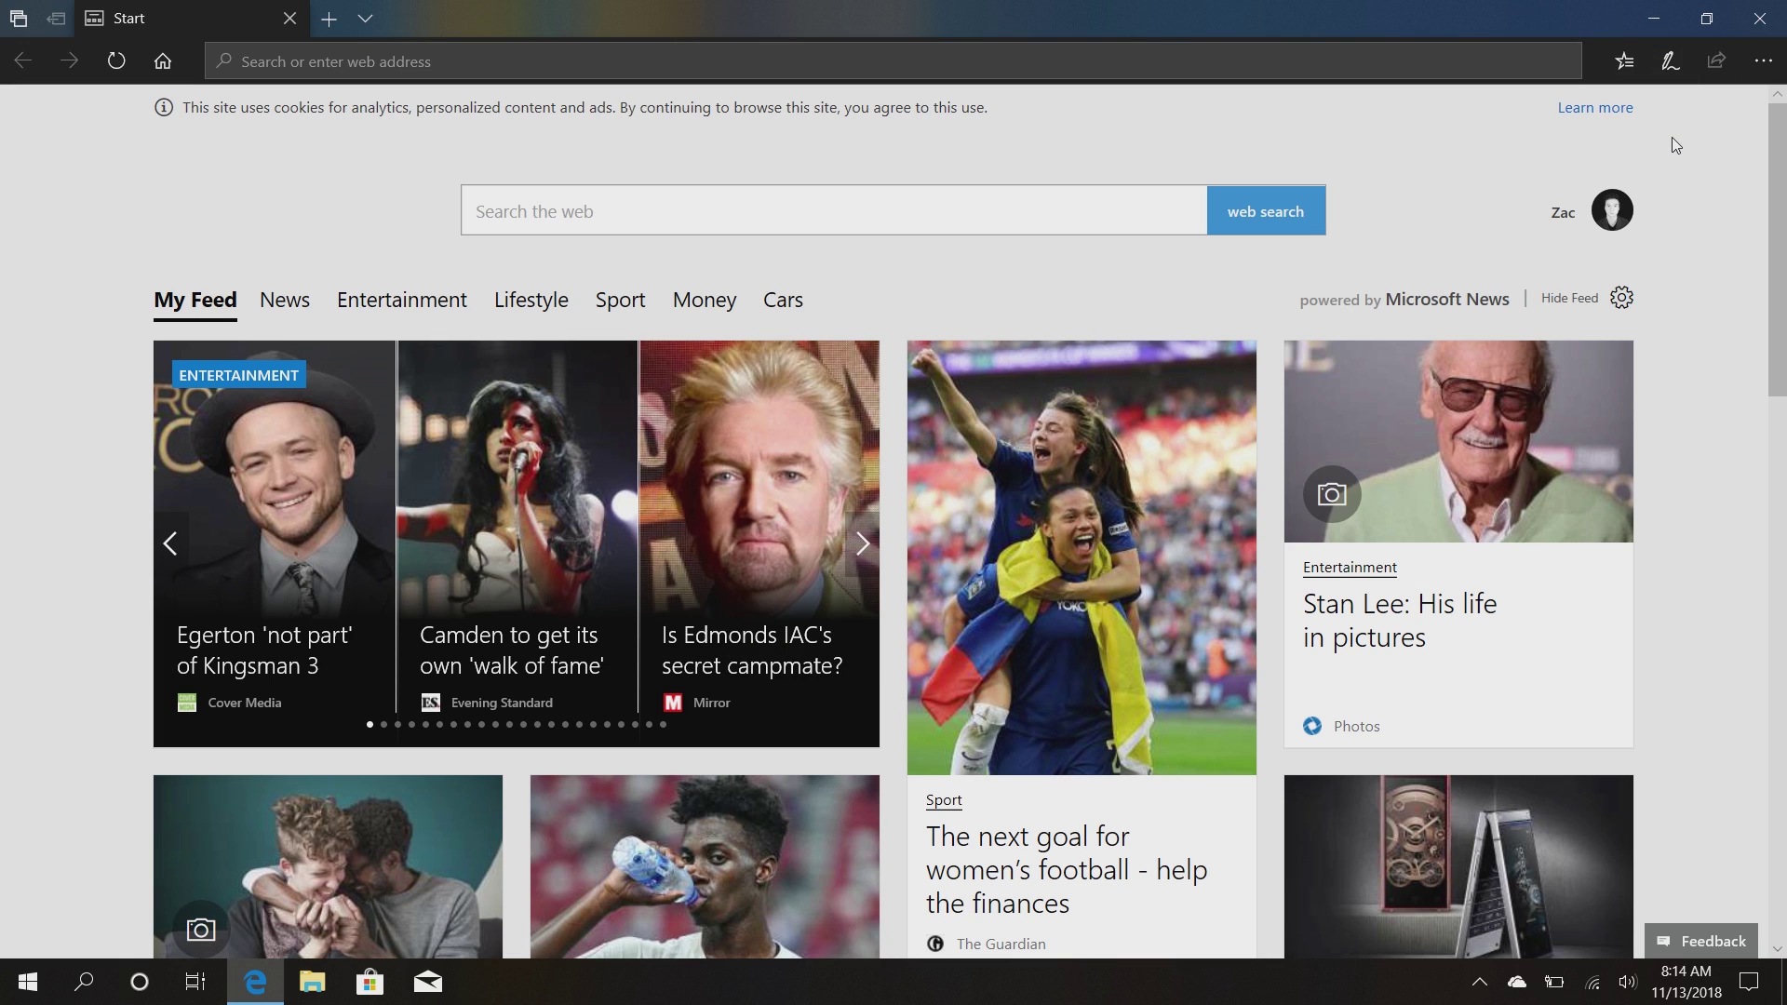
left_click(1765, 65)
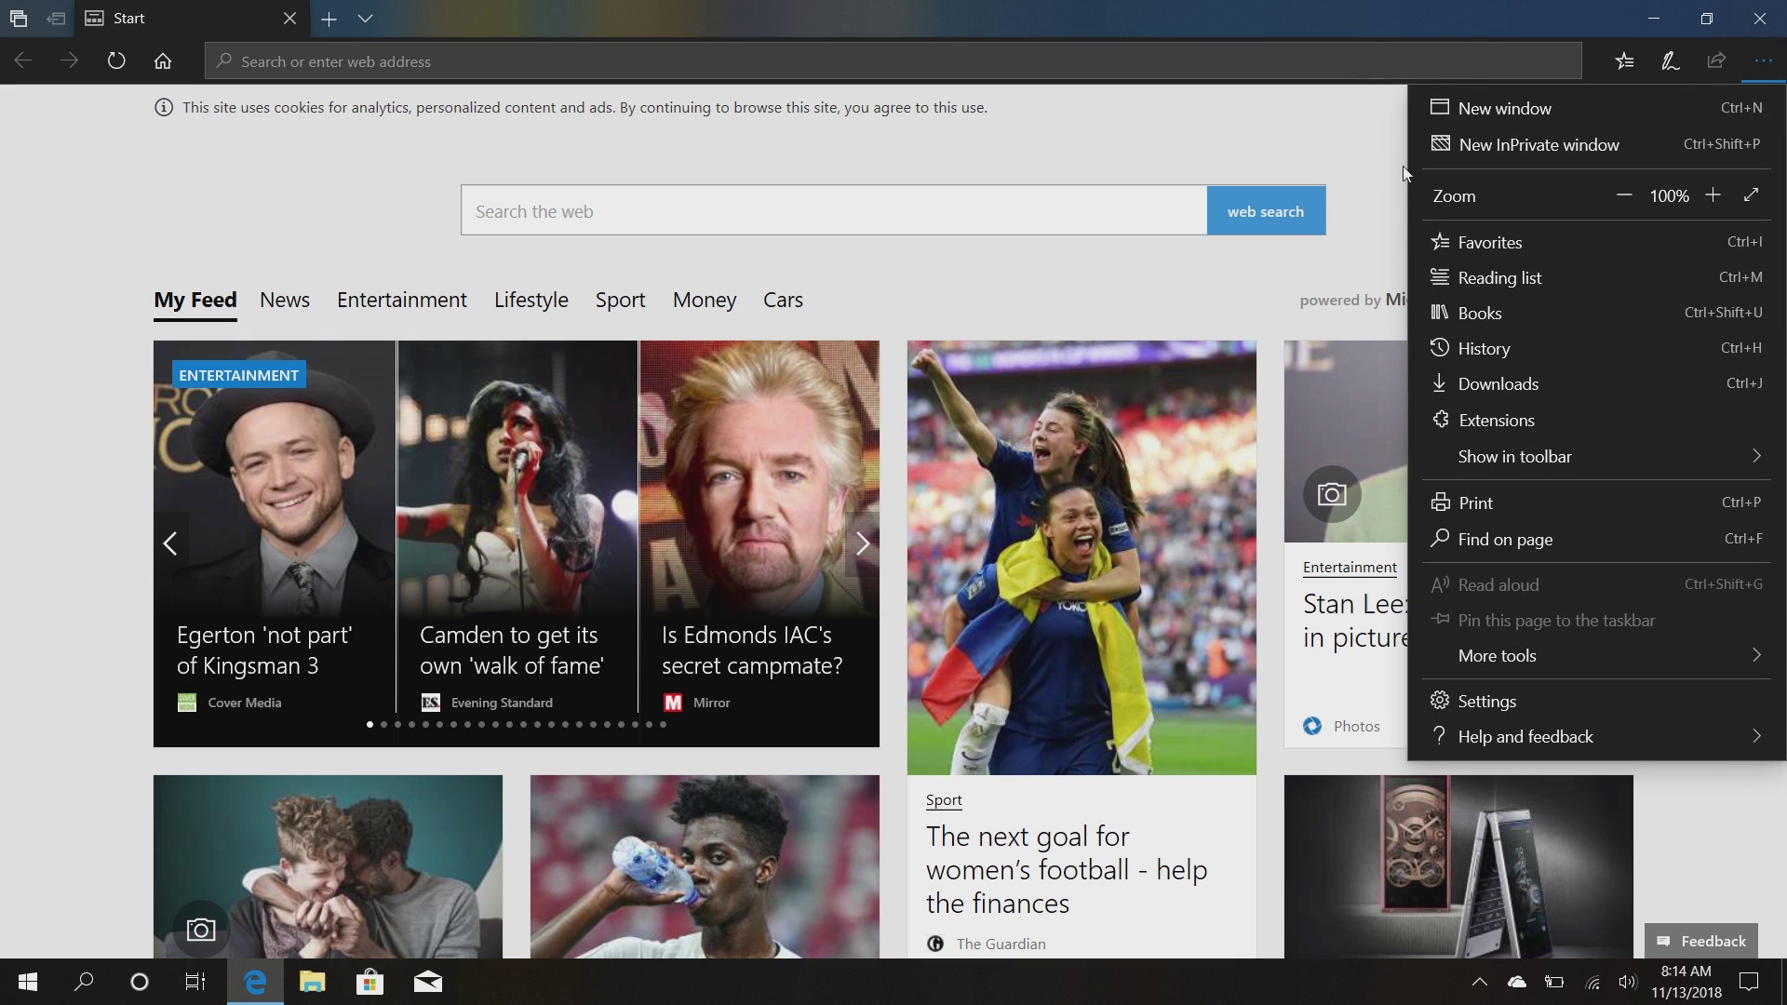
Show the desktop, launch Spotify from the Start menu, and open the volume flyout's media controls.
key("super+d")
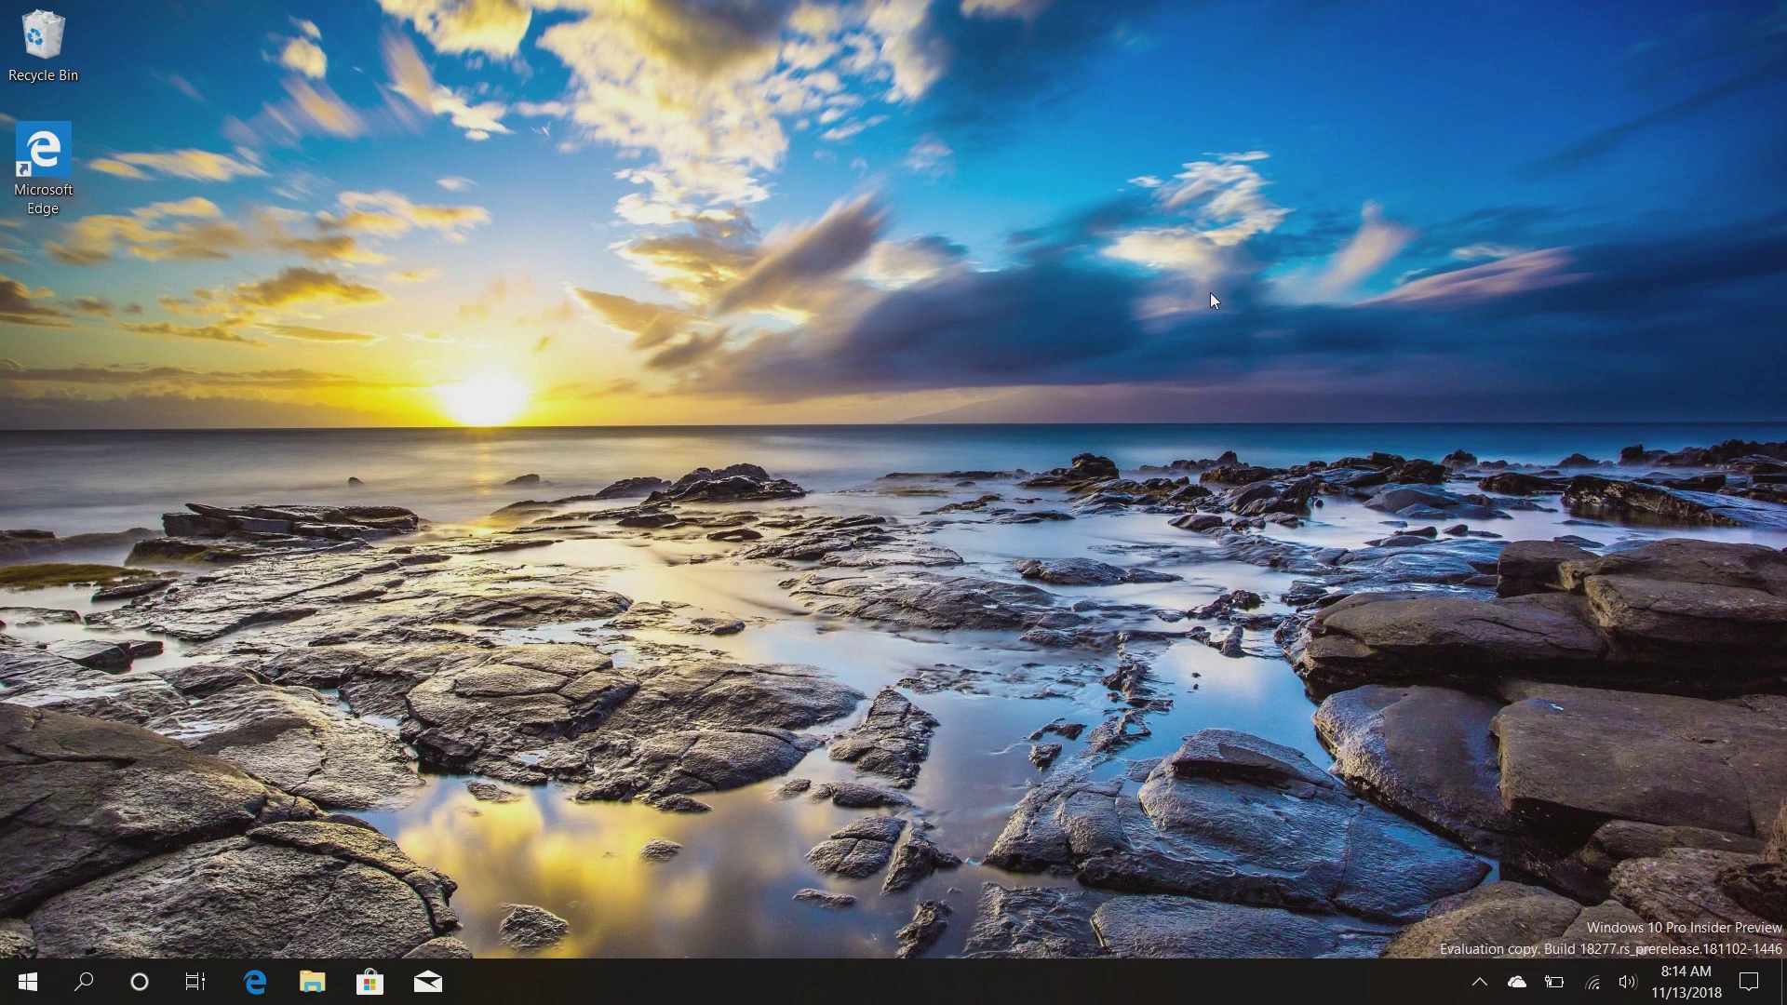
key("super")
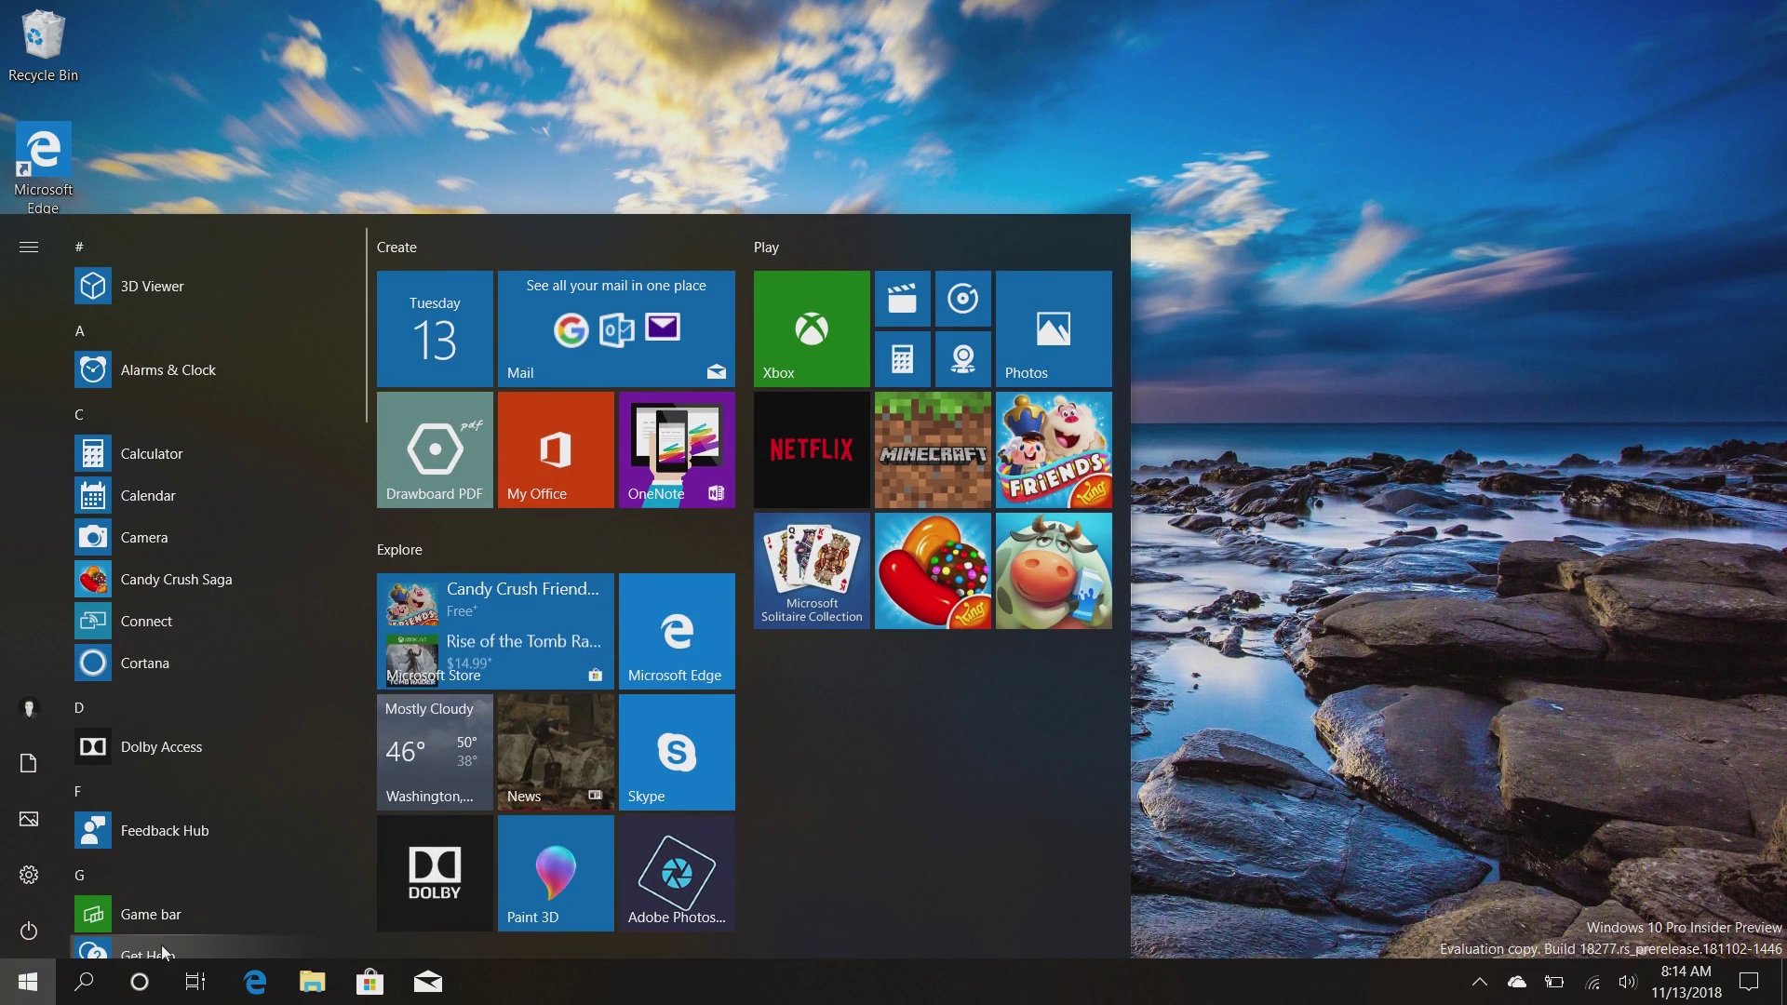
scroll(133, 500, "down", 15)
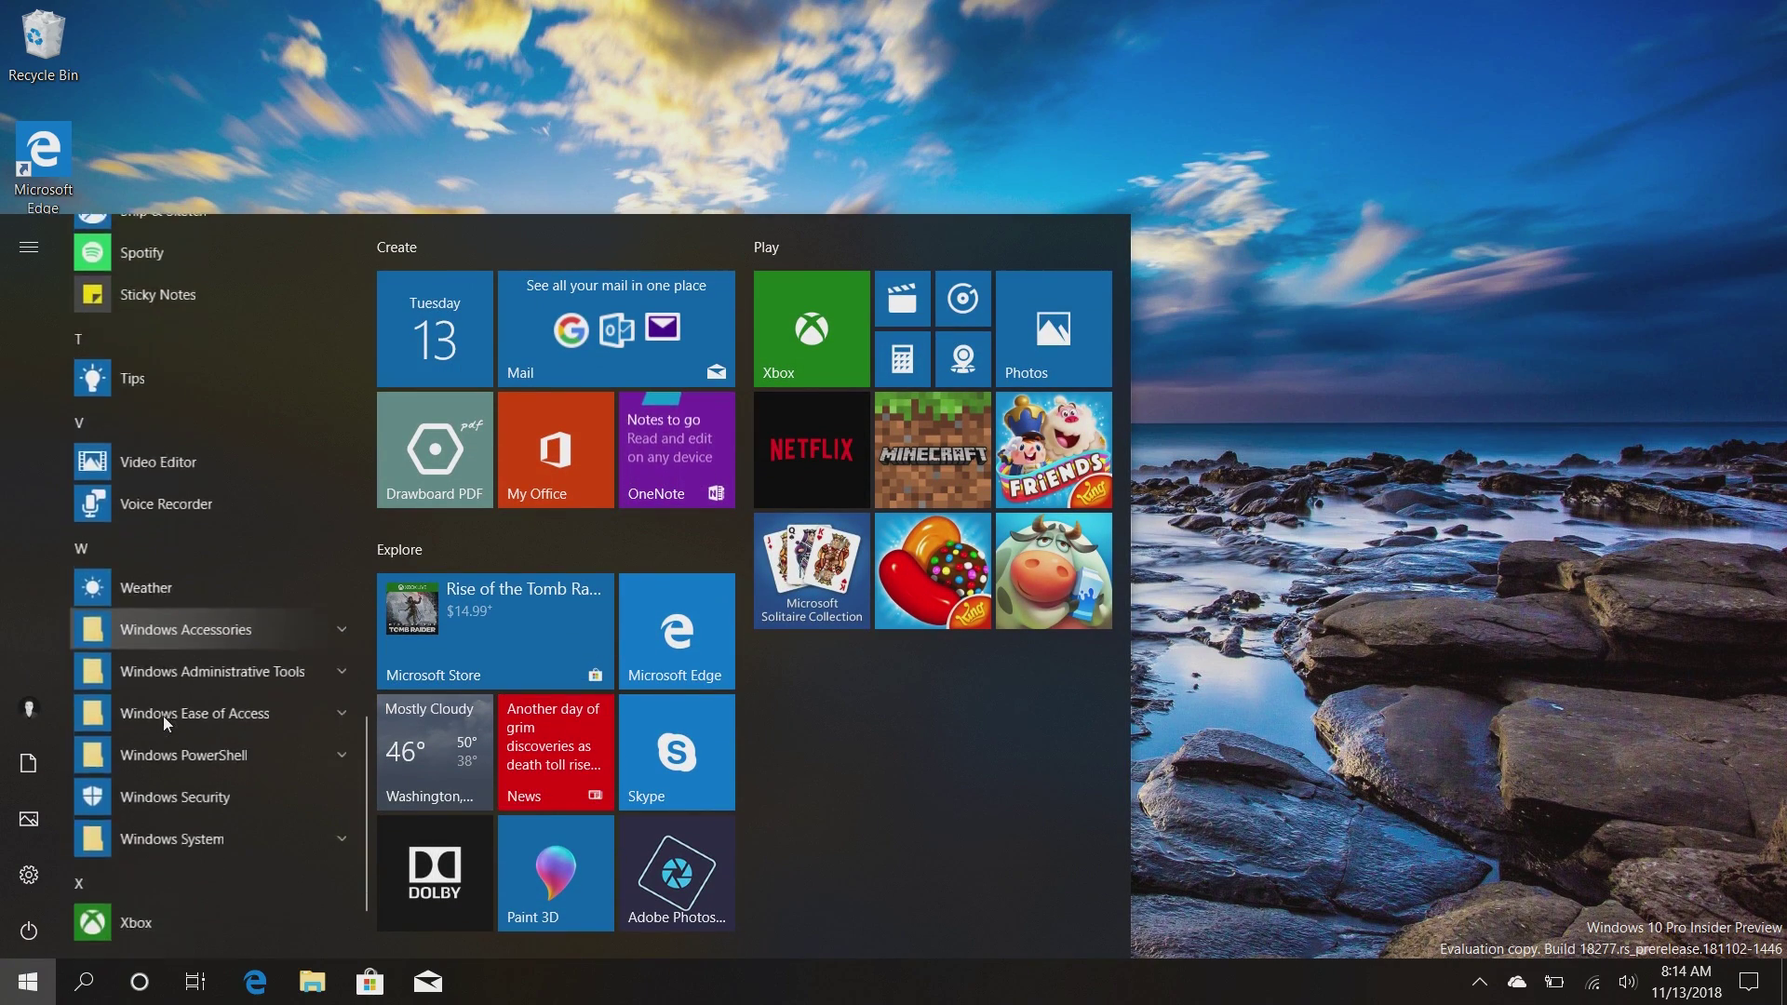
scroll(189, 645, "up", 3)
left_click(153, 668)
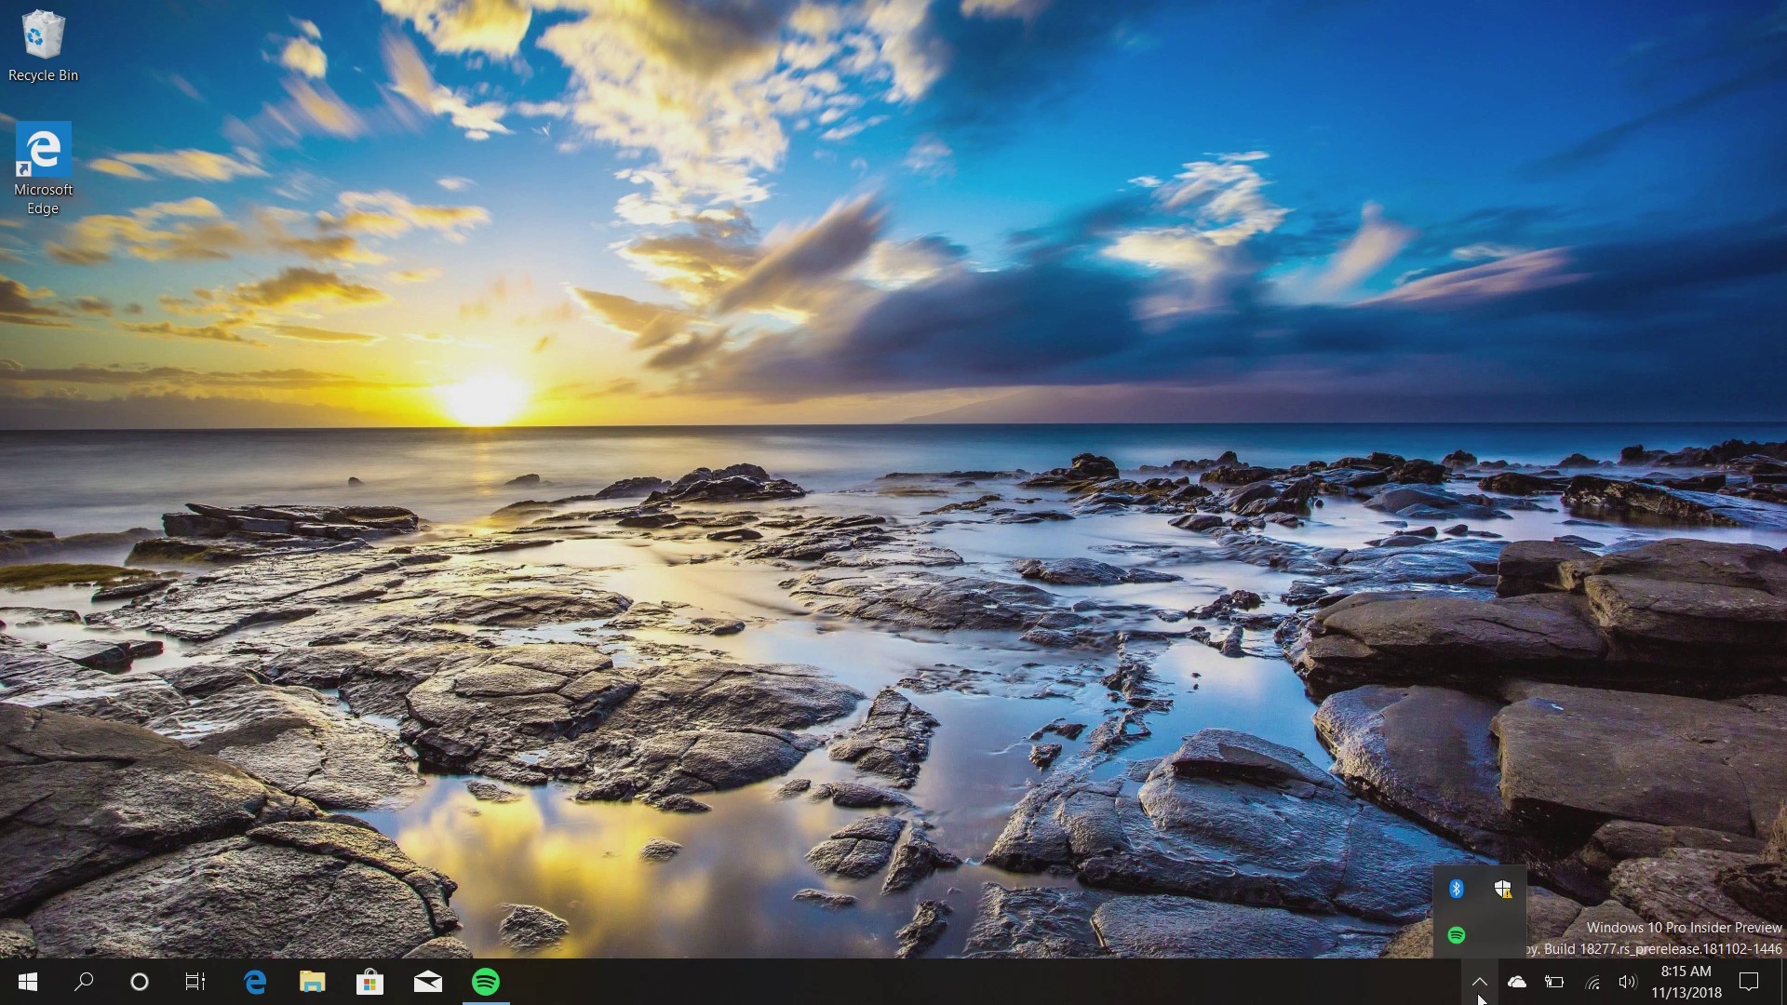
left_click(1629, 986)
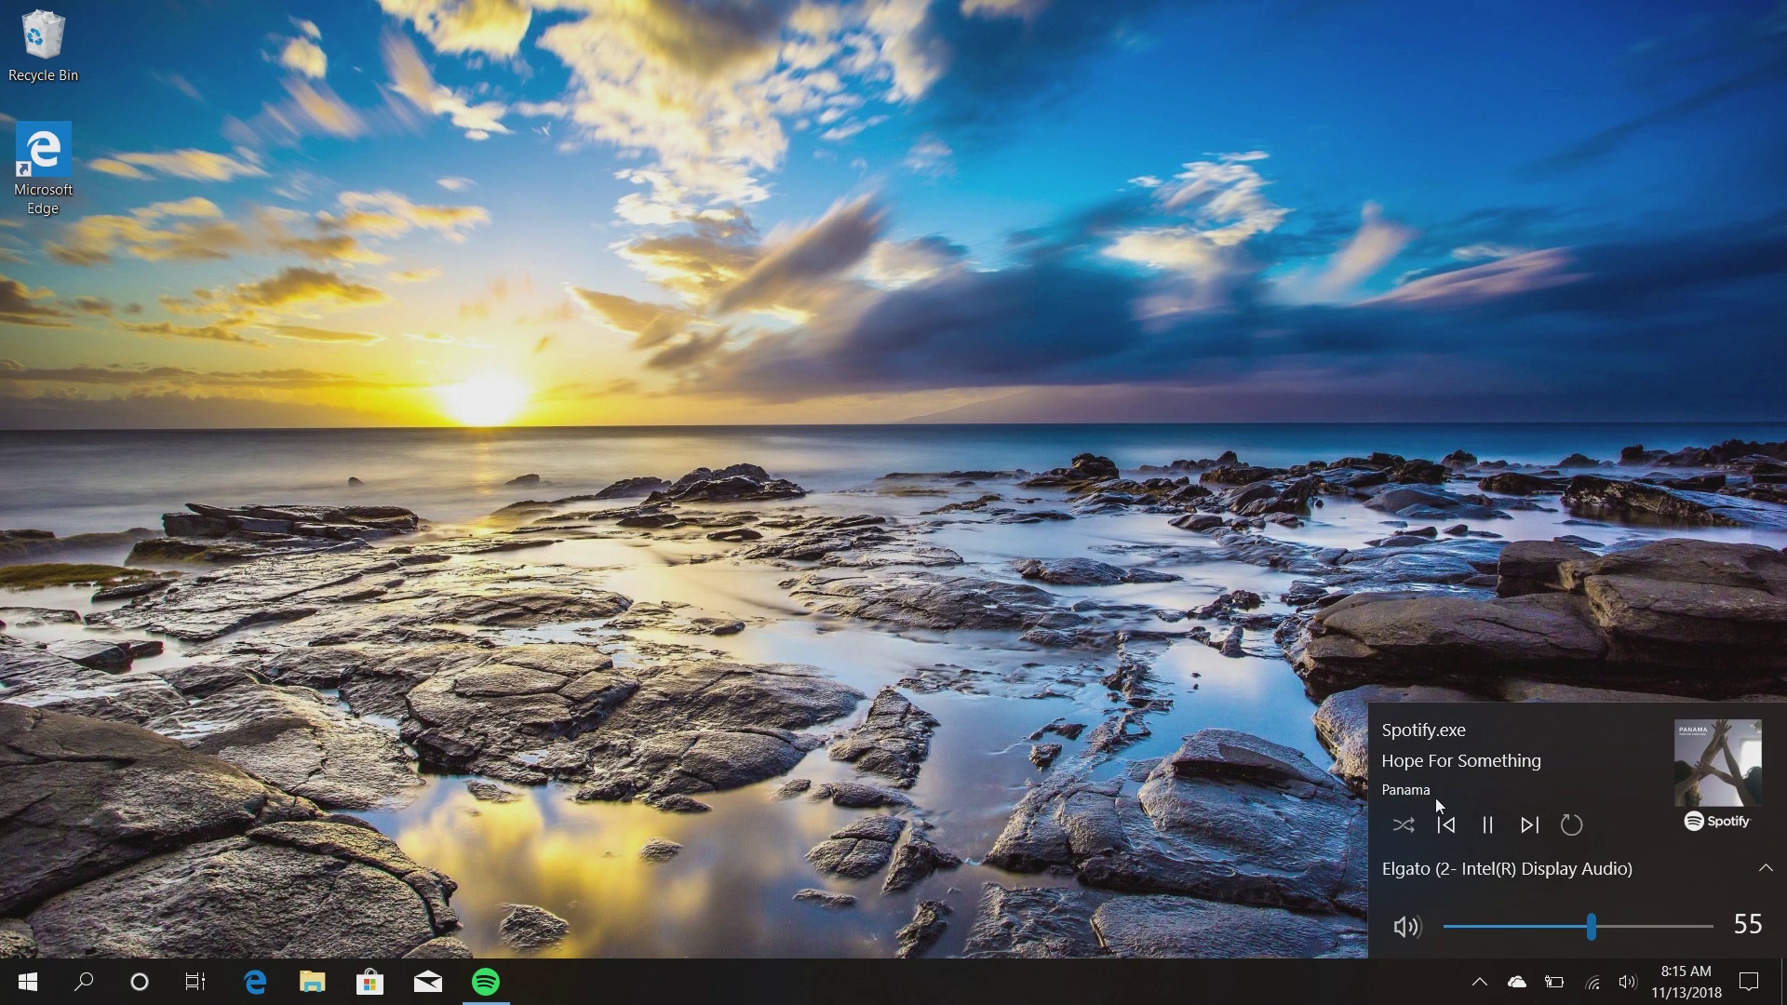
Pause the Spotify track and keep Elgato as the playback device.
left_click(1489, 835)
left_click(1451, 870)
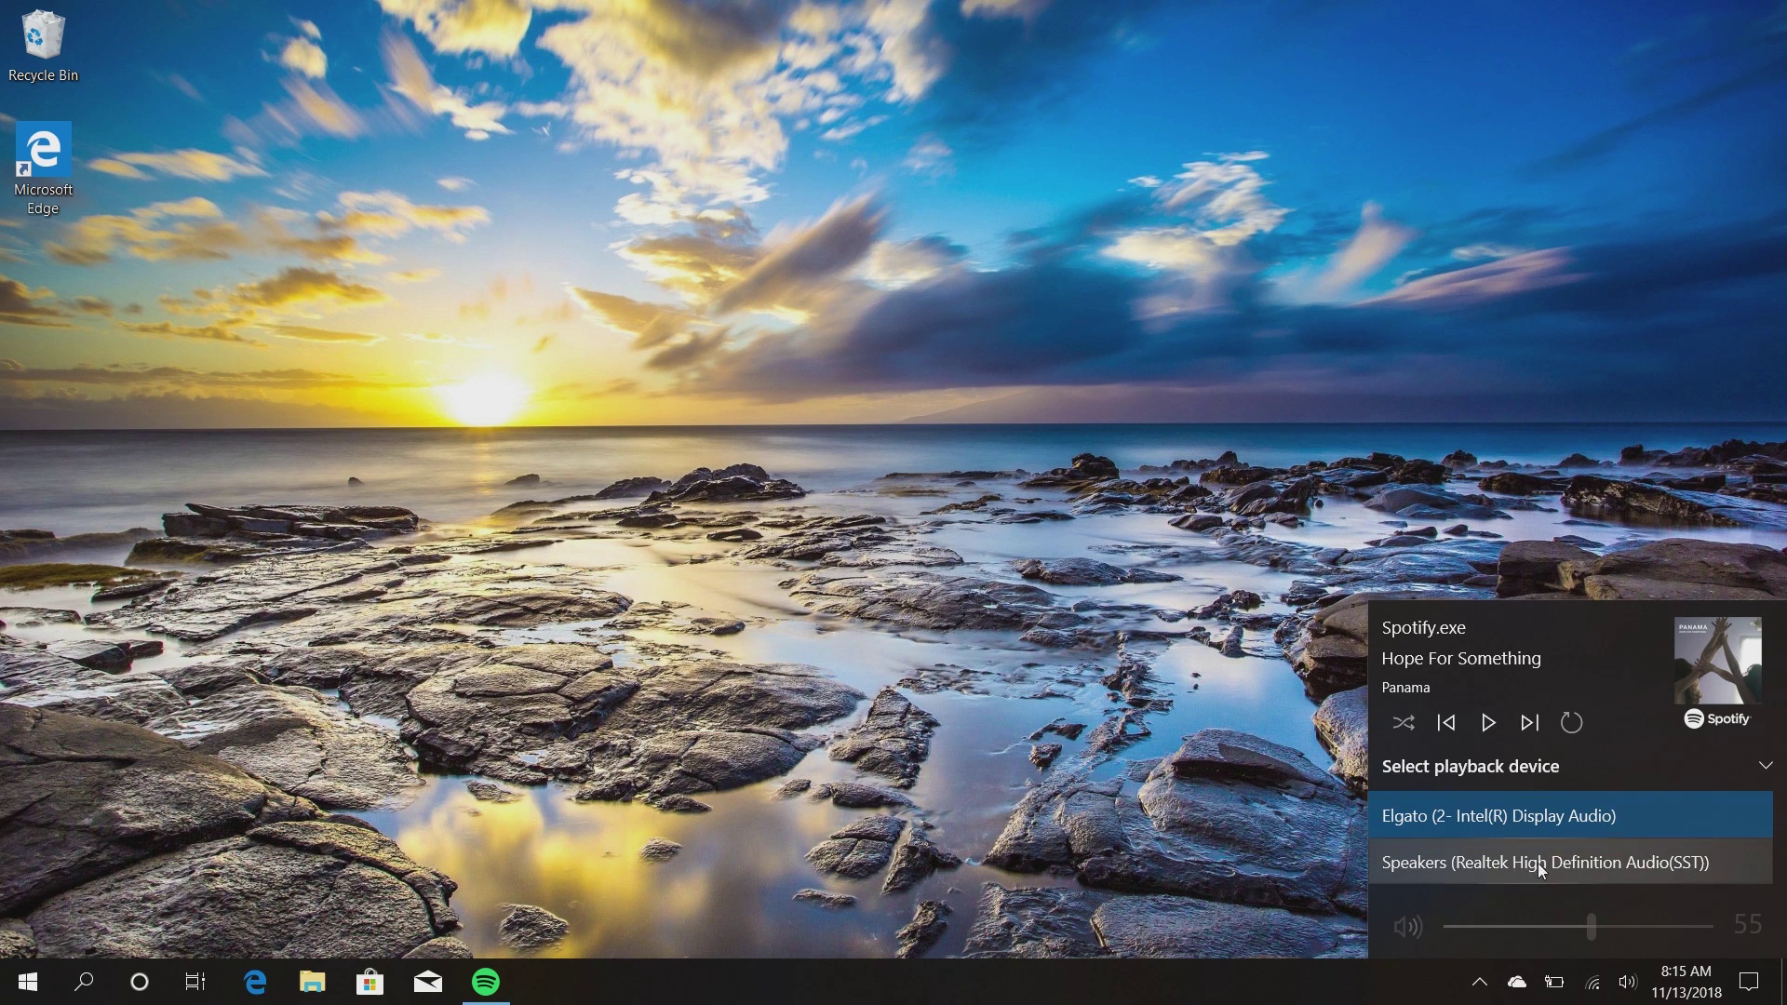
left_click(1605, 773)
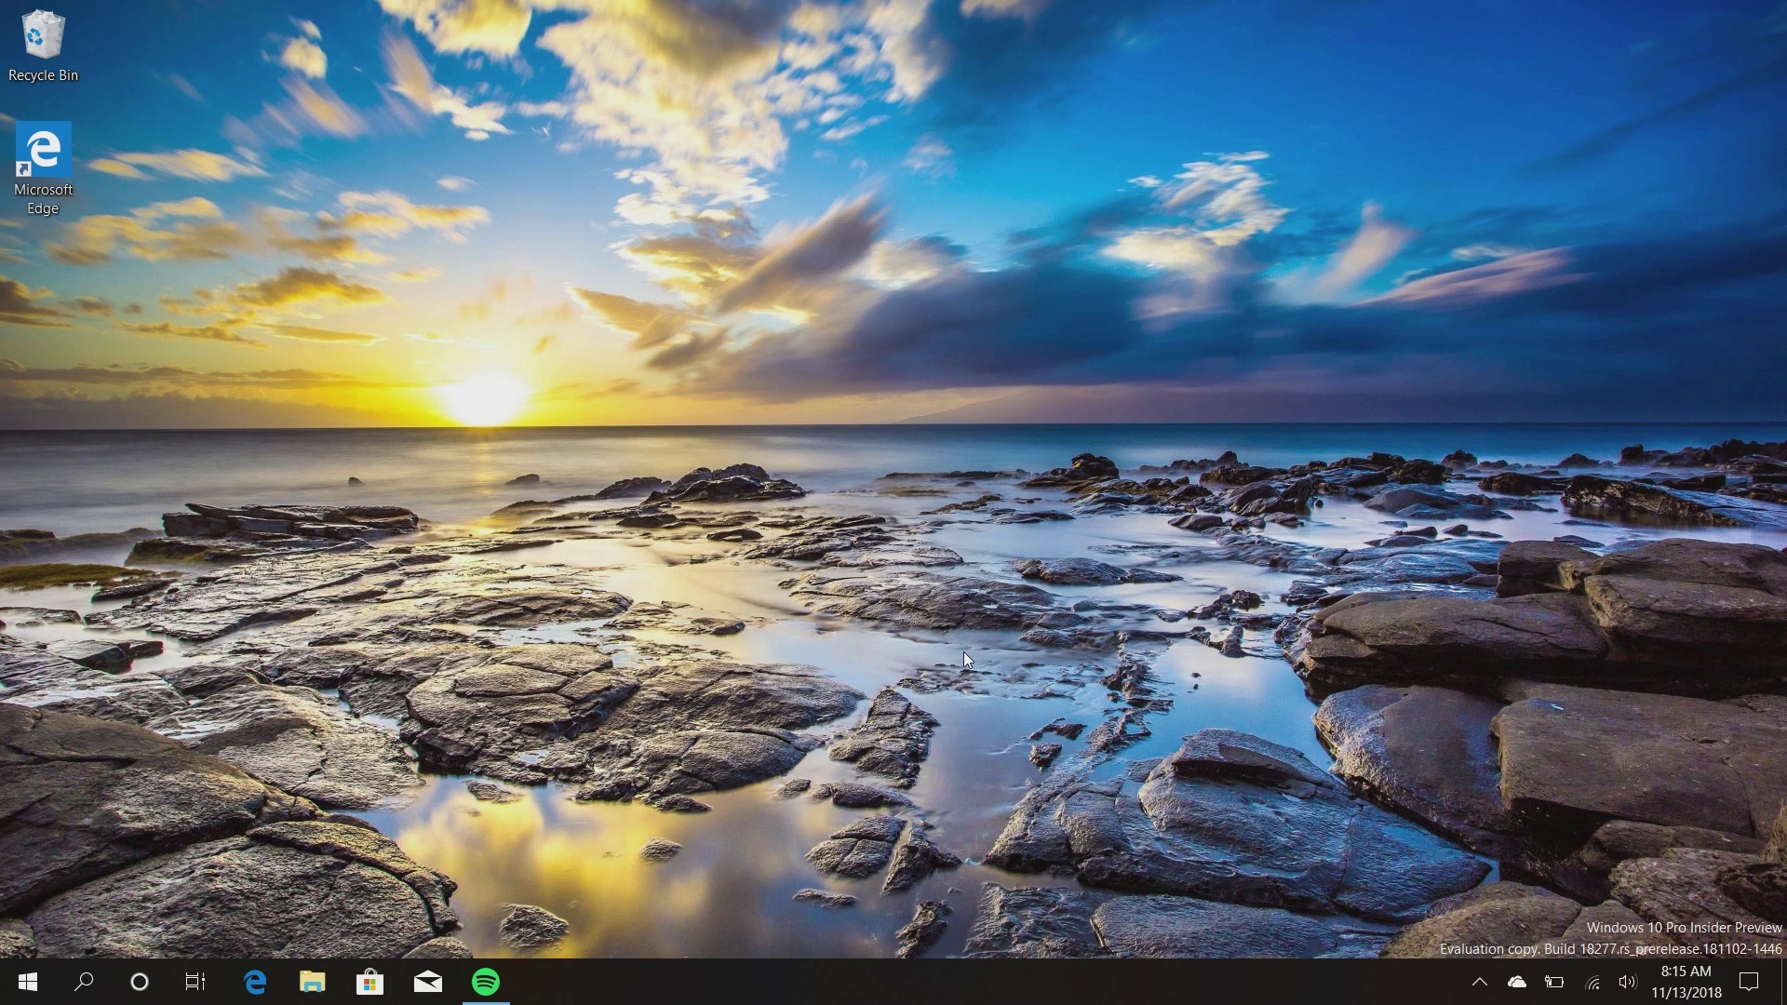
key("super")
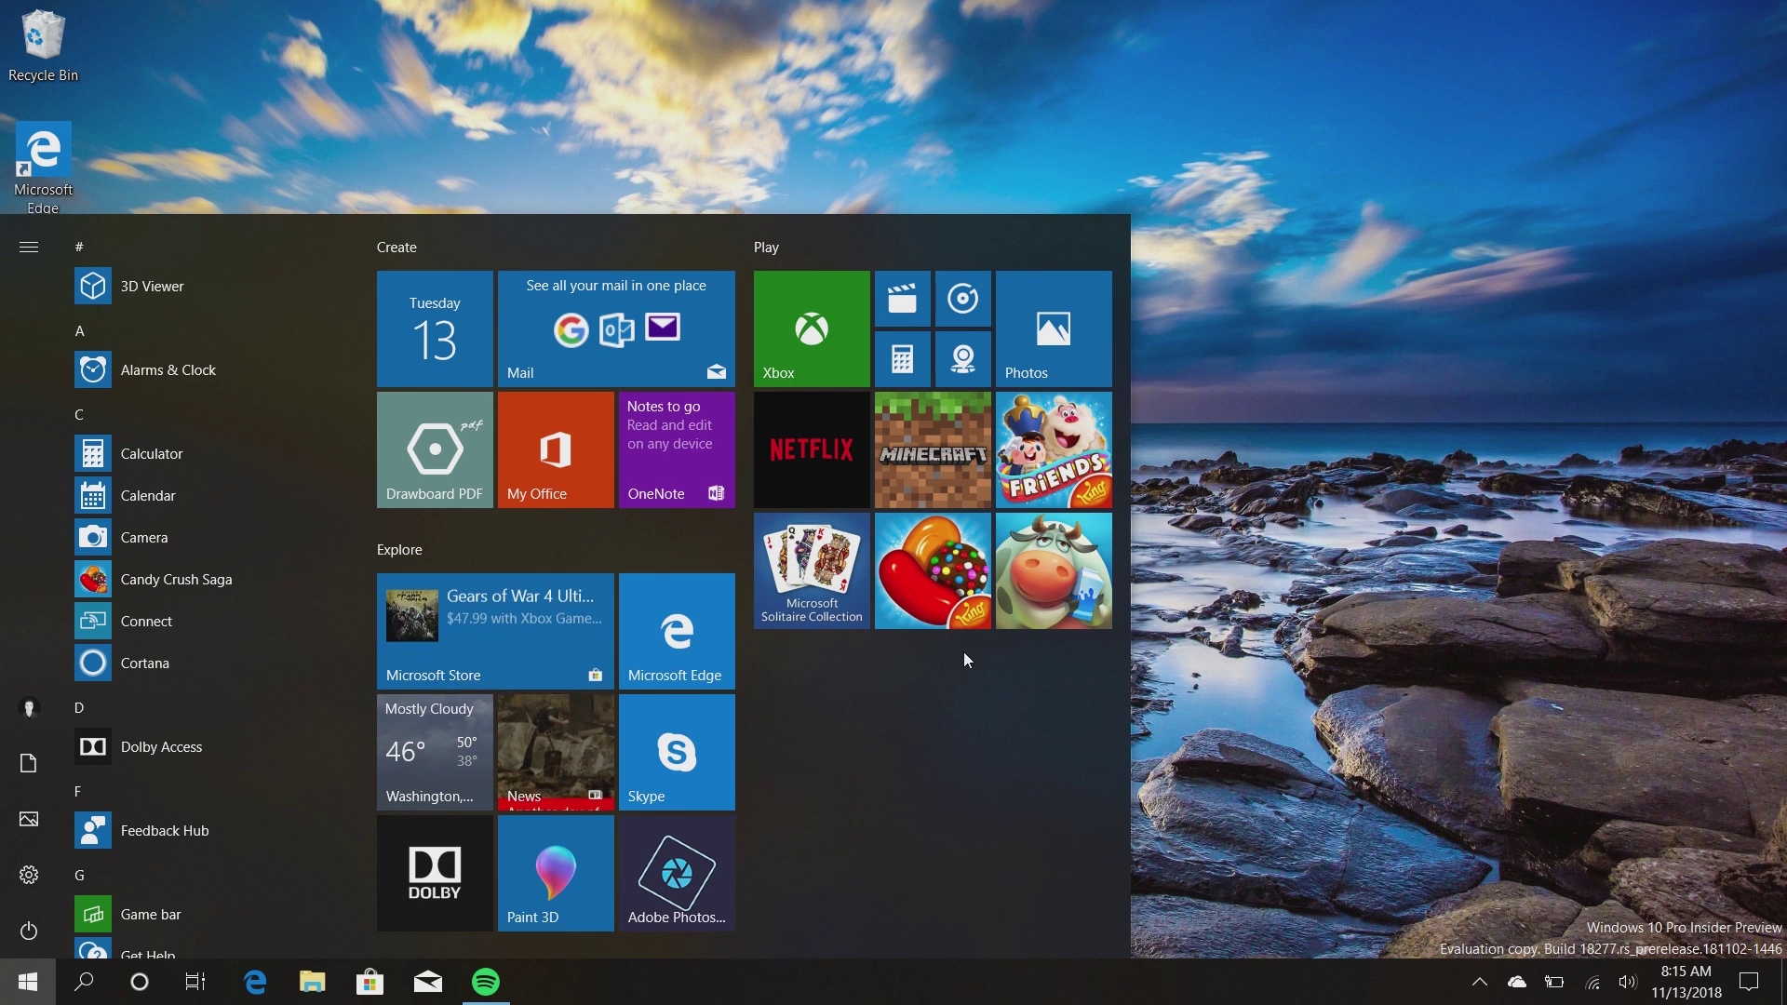
Open Settings maximized on the Personalization > Colors page.
left_click(28, 875)
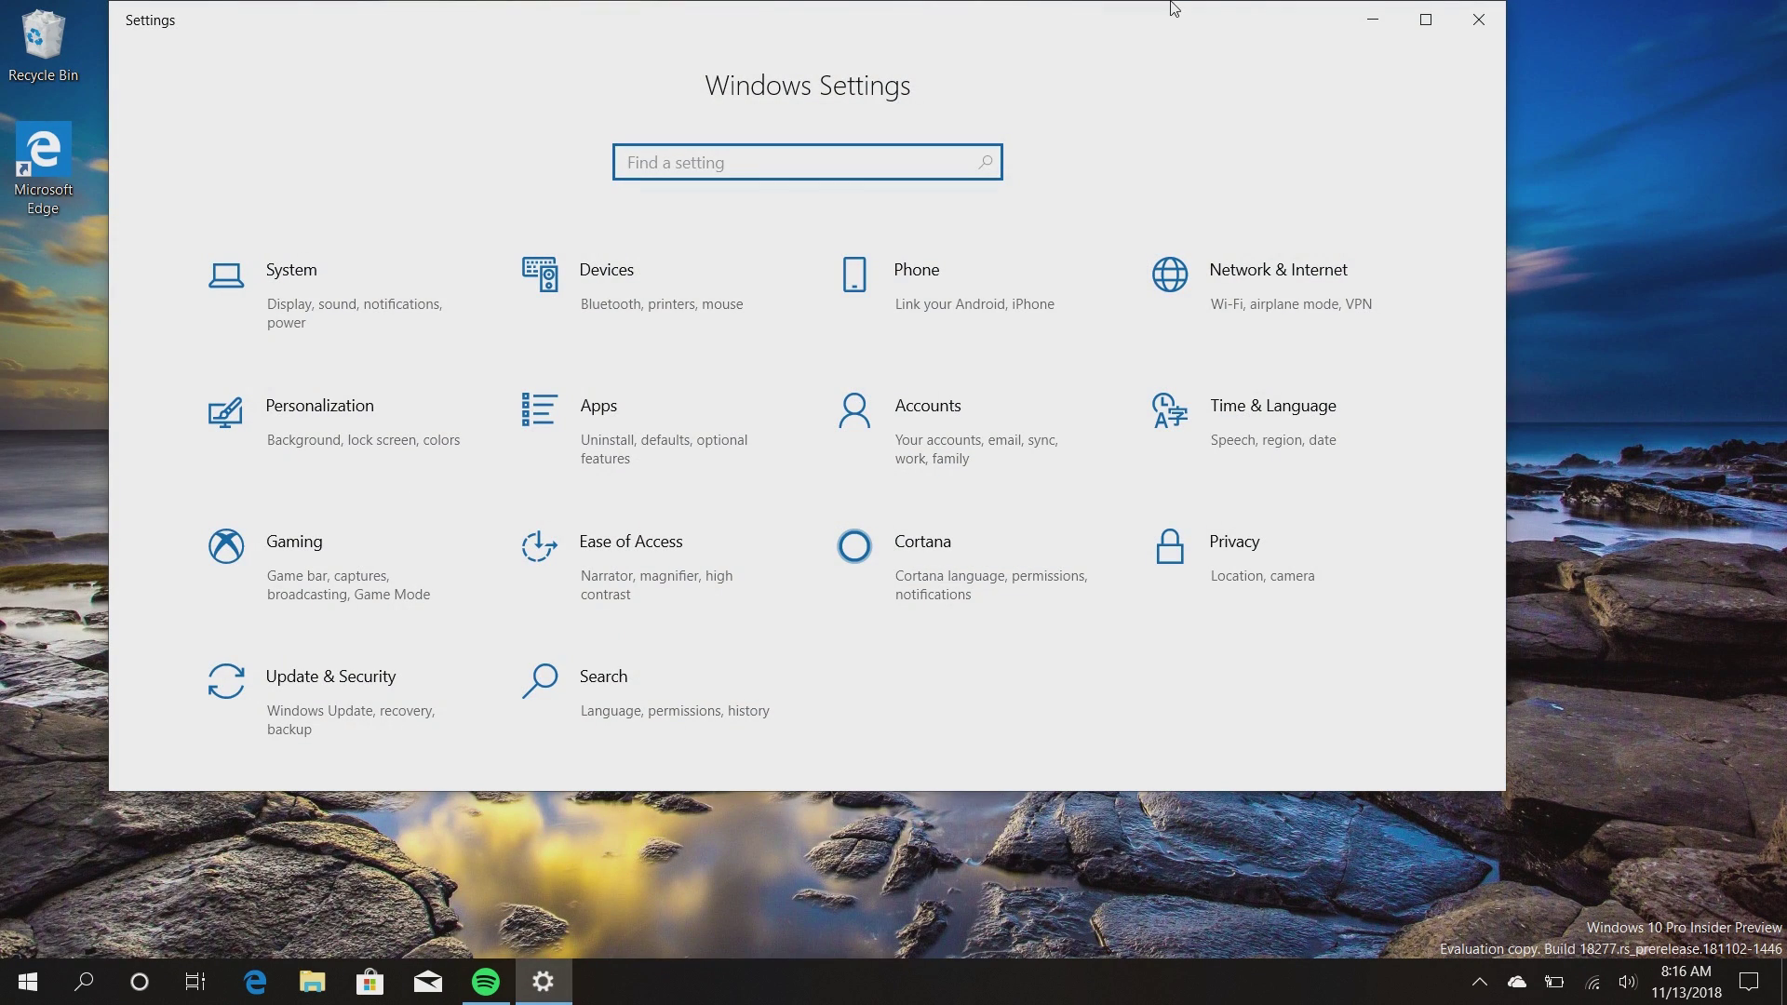
left_click(1425, 20)
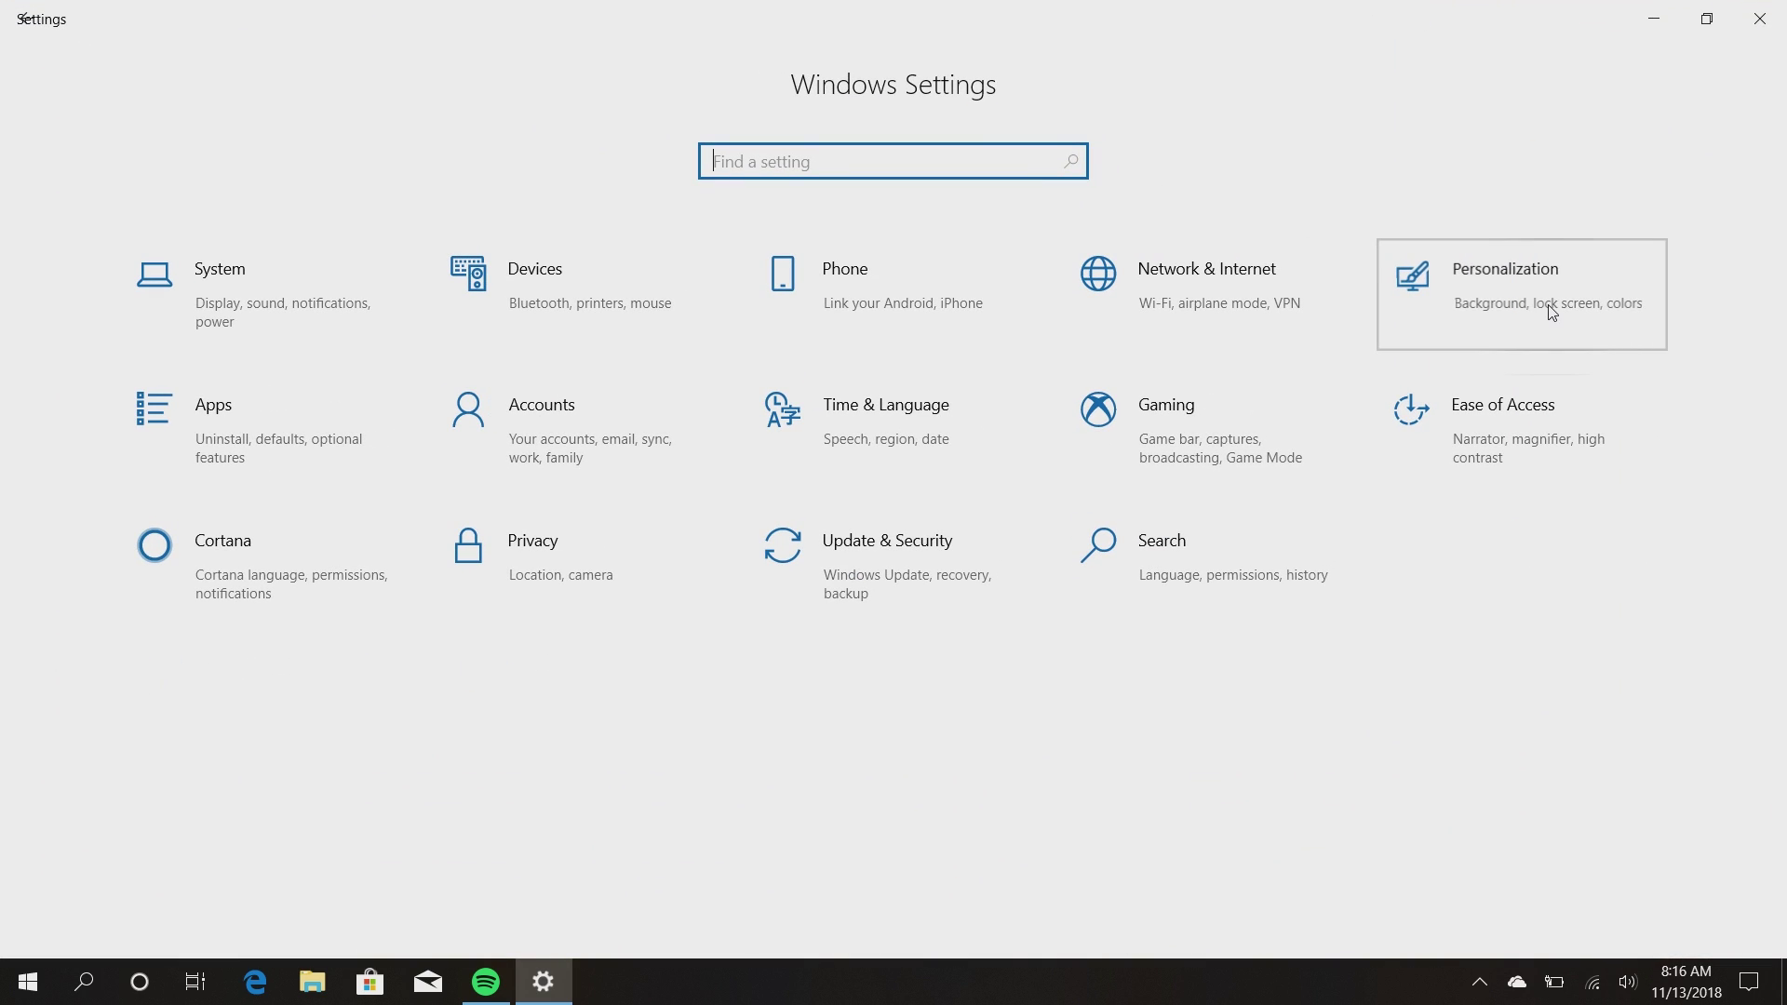
left_click(1508, 307)
left_click(271, 324)
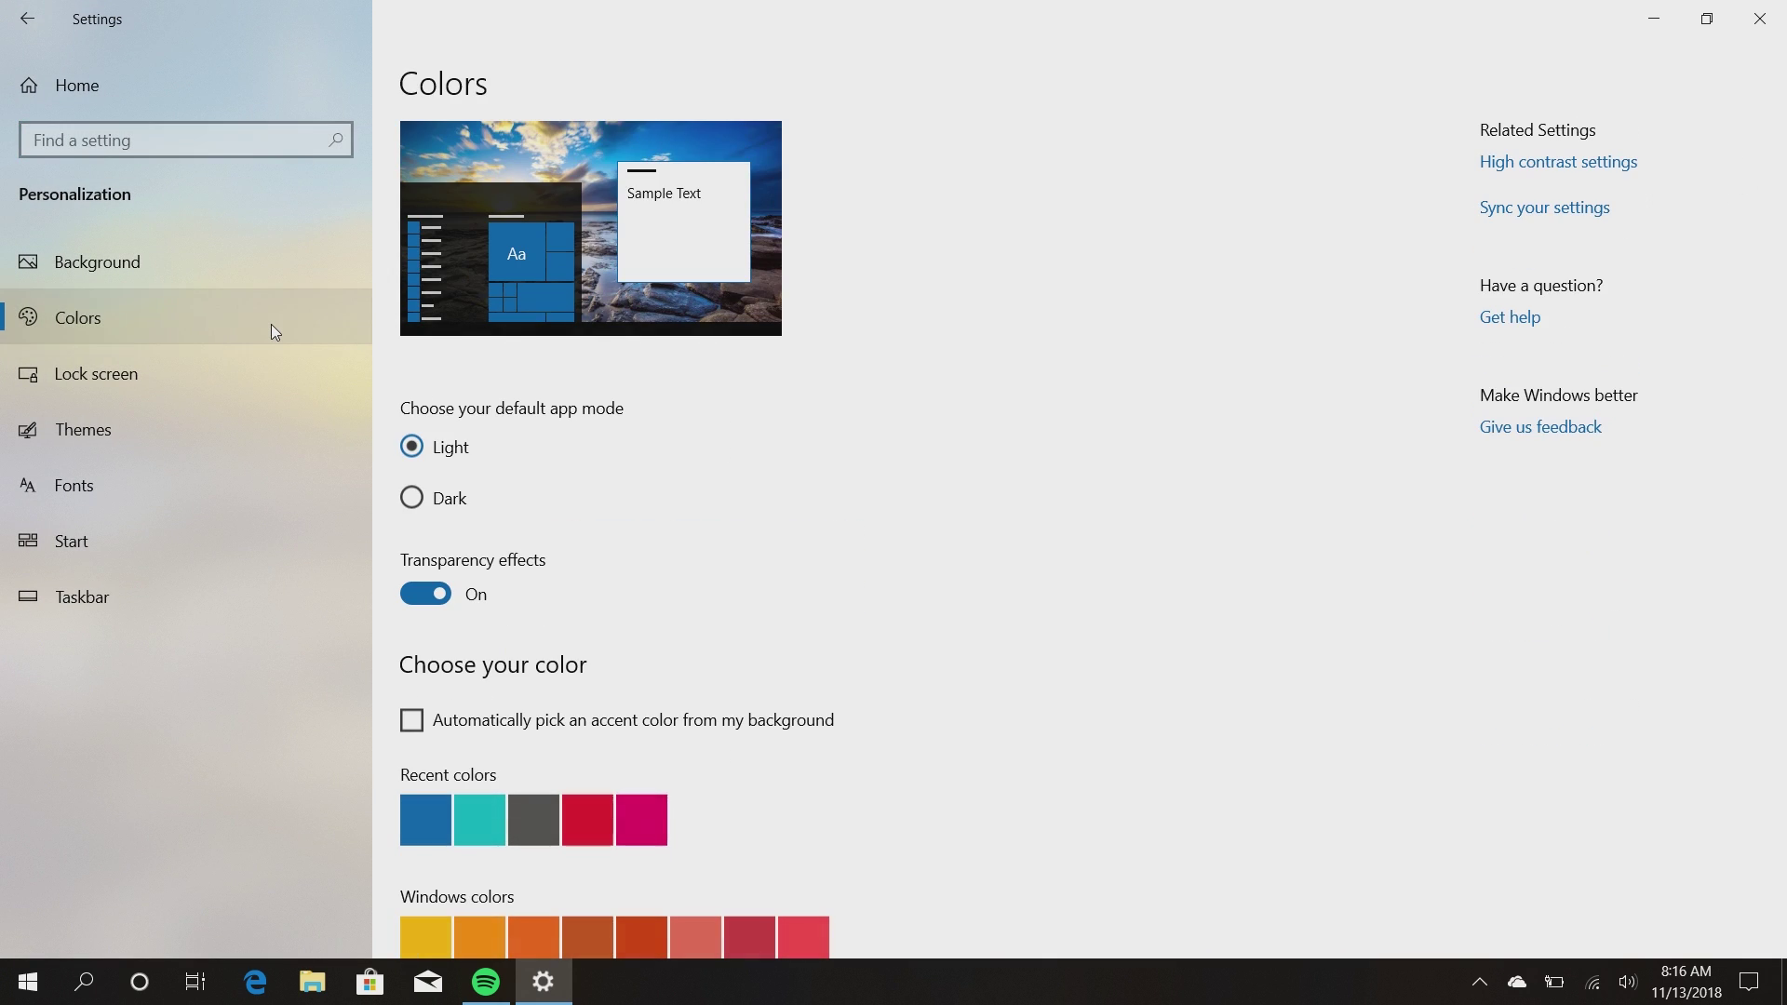
Launch regedit through Win+X Run, allow it, and open SystemUsesLightTheme for editing.
right_click(26, 982)
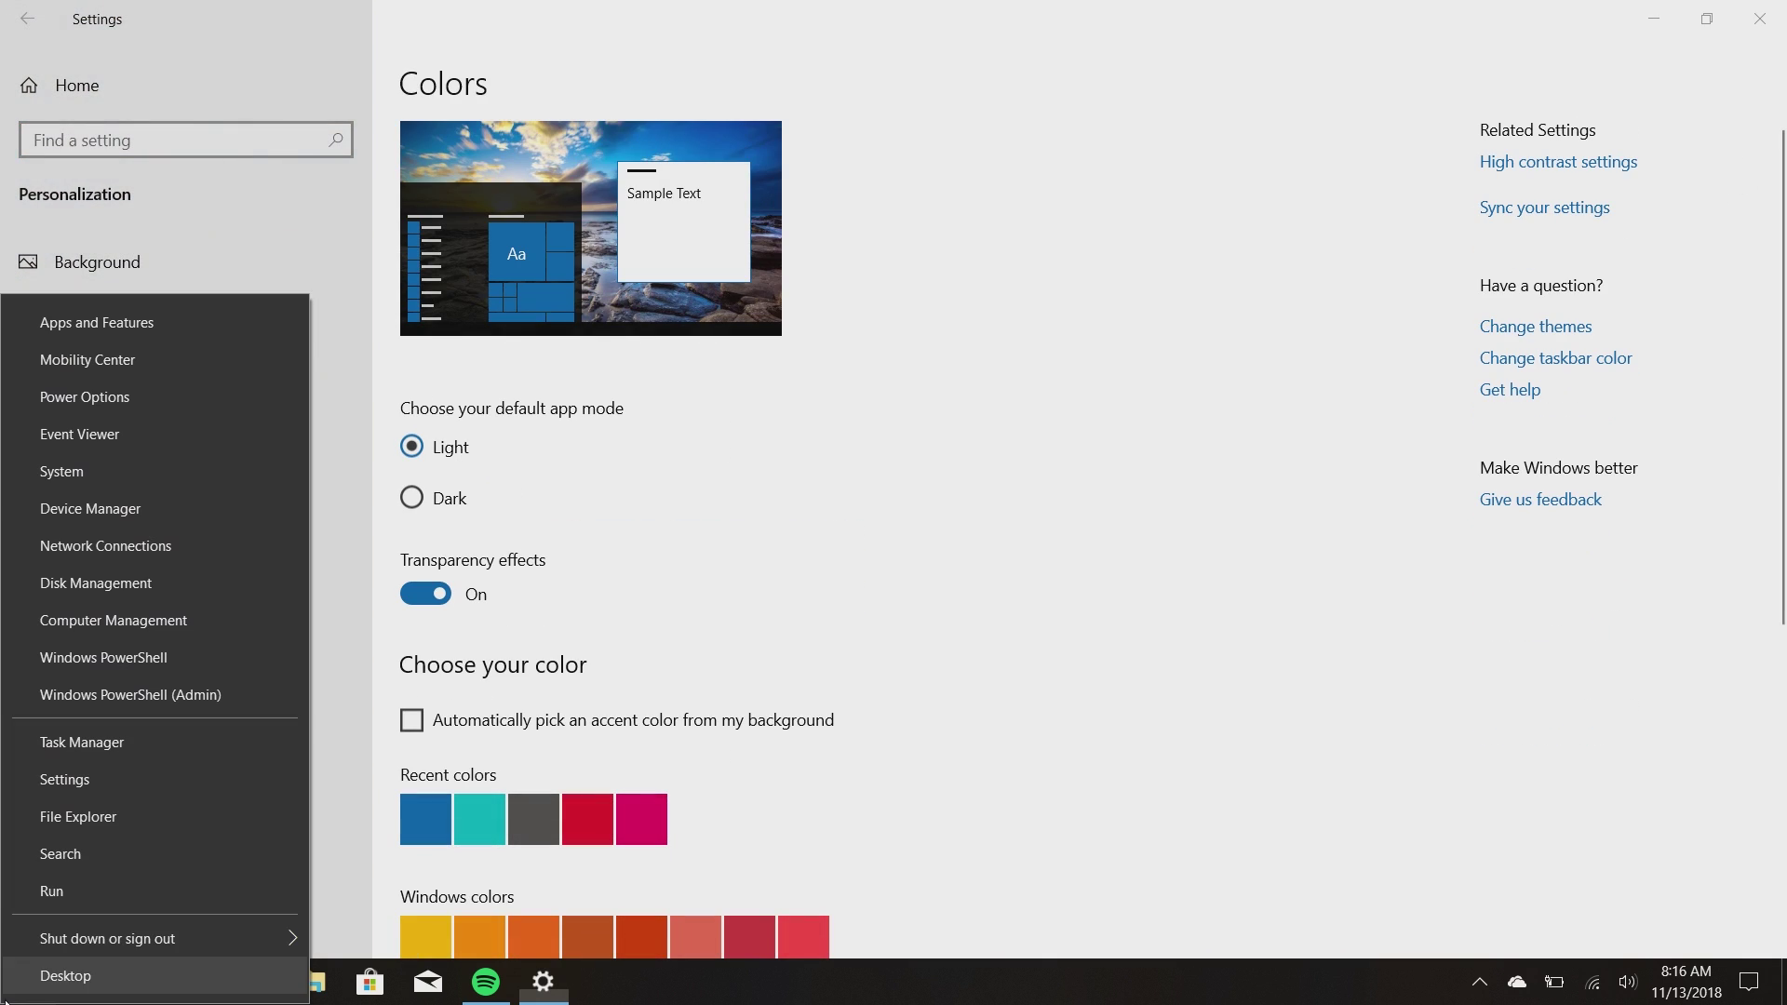
left_click(67, 896)
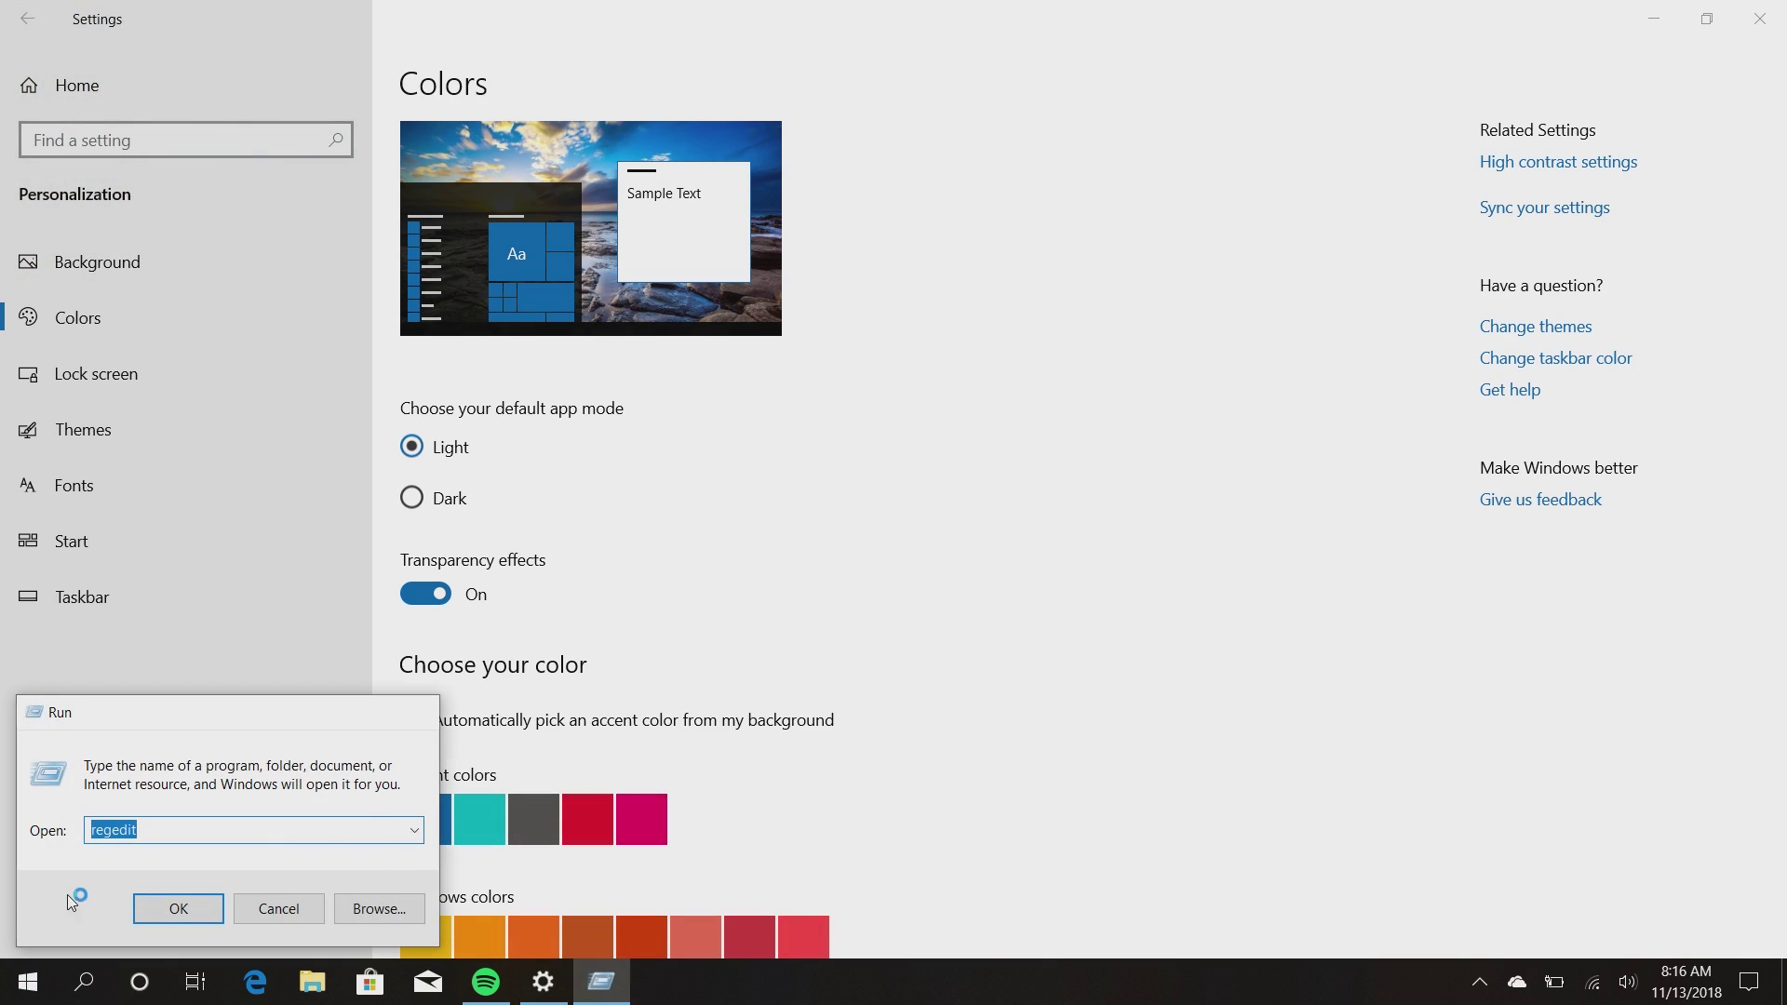
key("Return")
left_click(841, 630)
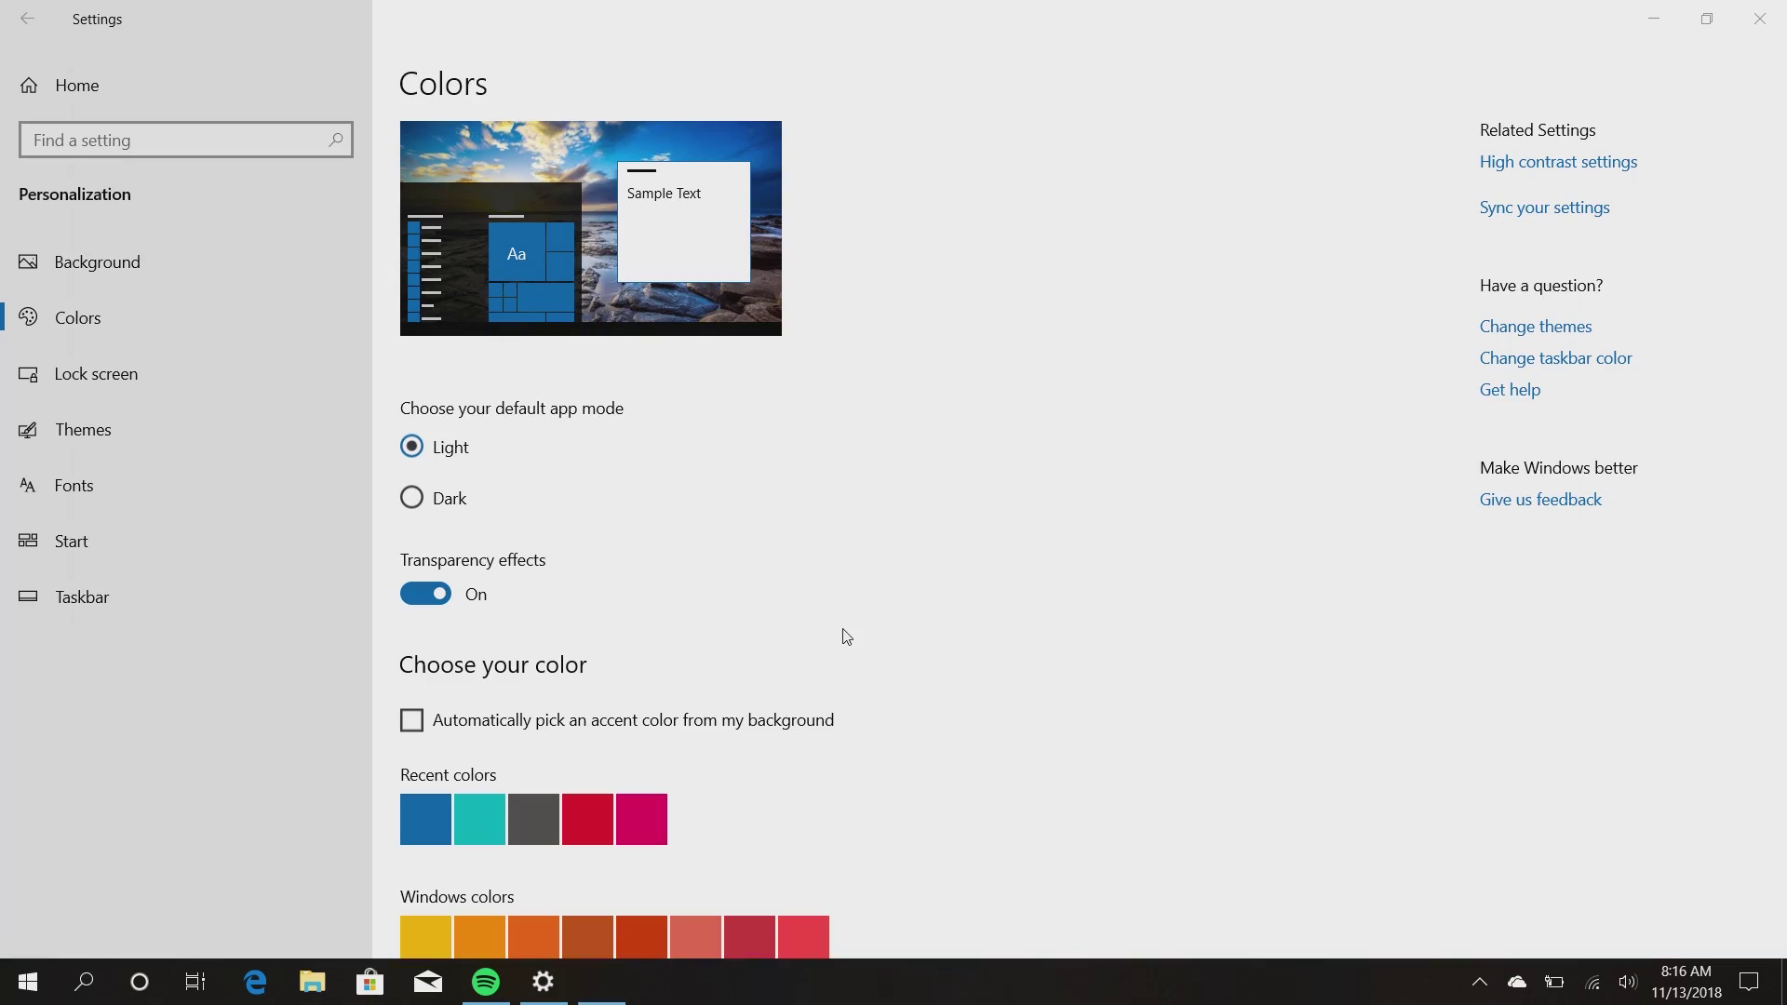
double_click(403, 246)
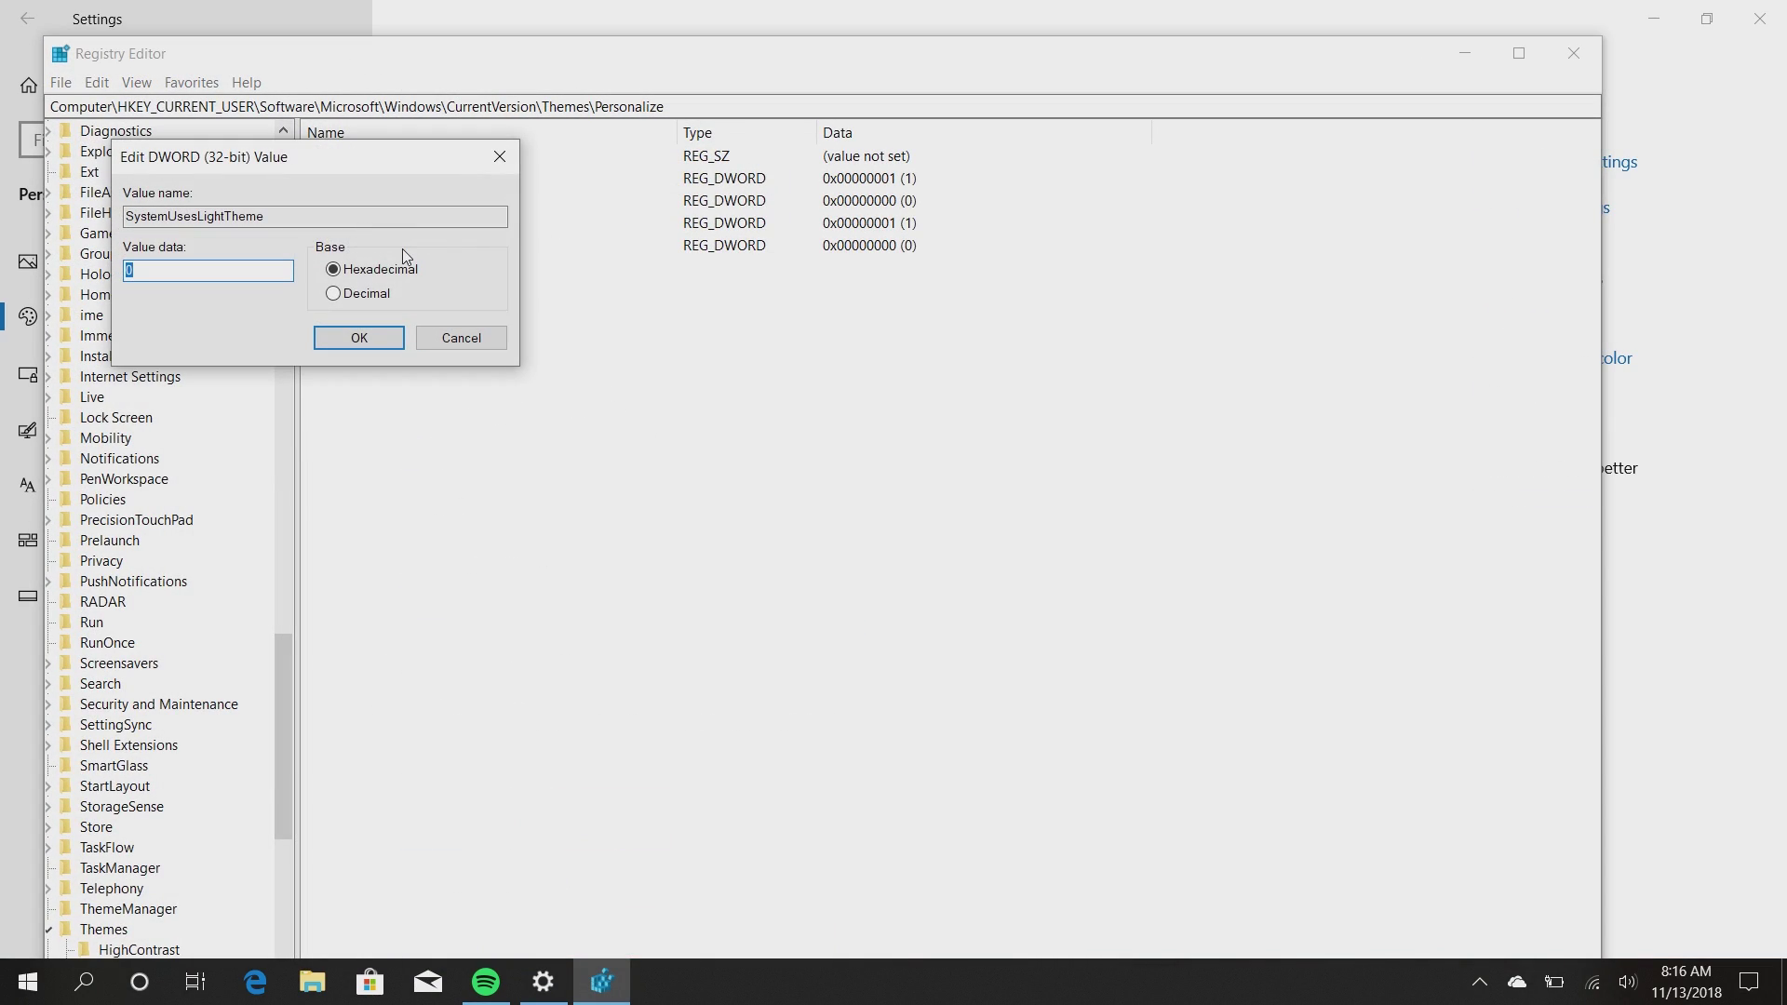
Set SystemUsesLightTheme's value data to 1 and bring Settings back to the front.
type("1")
key("Return")
left_click(843, 10)
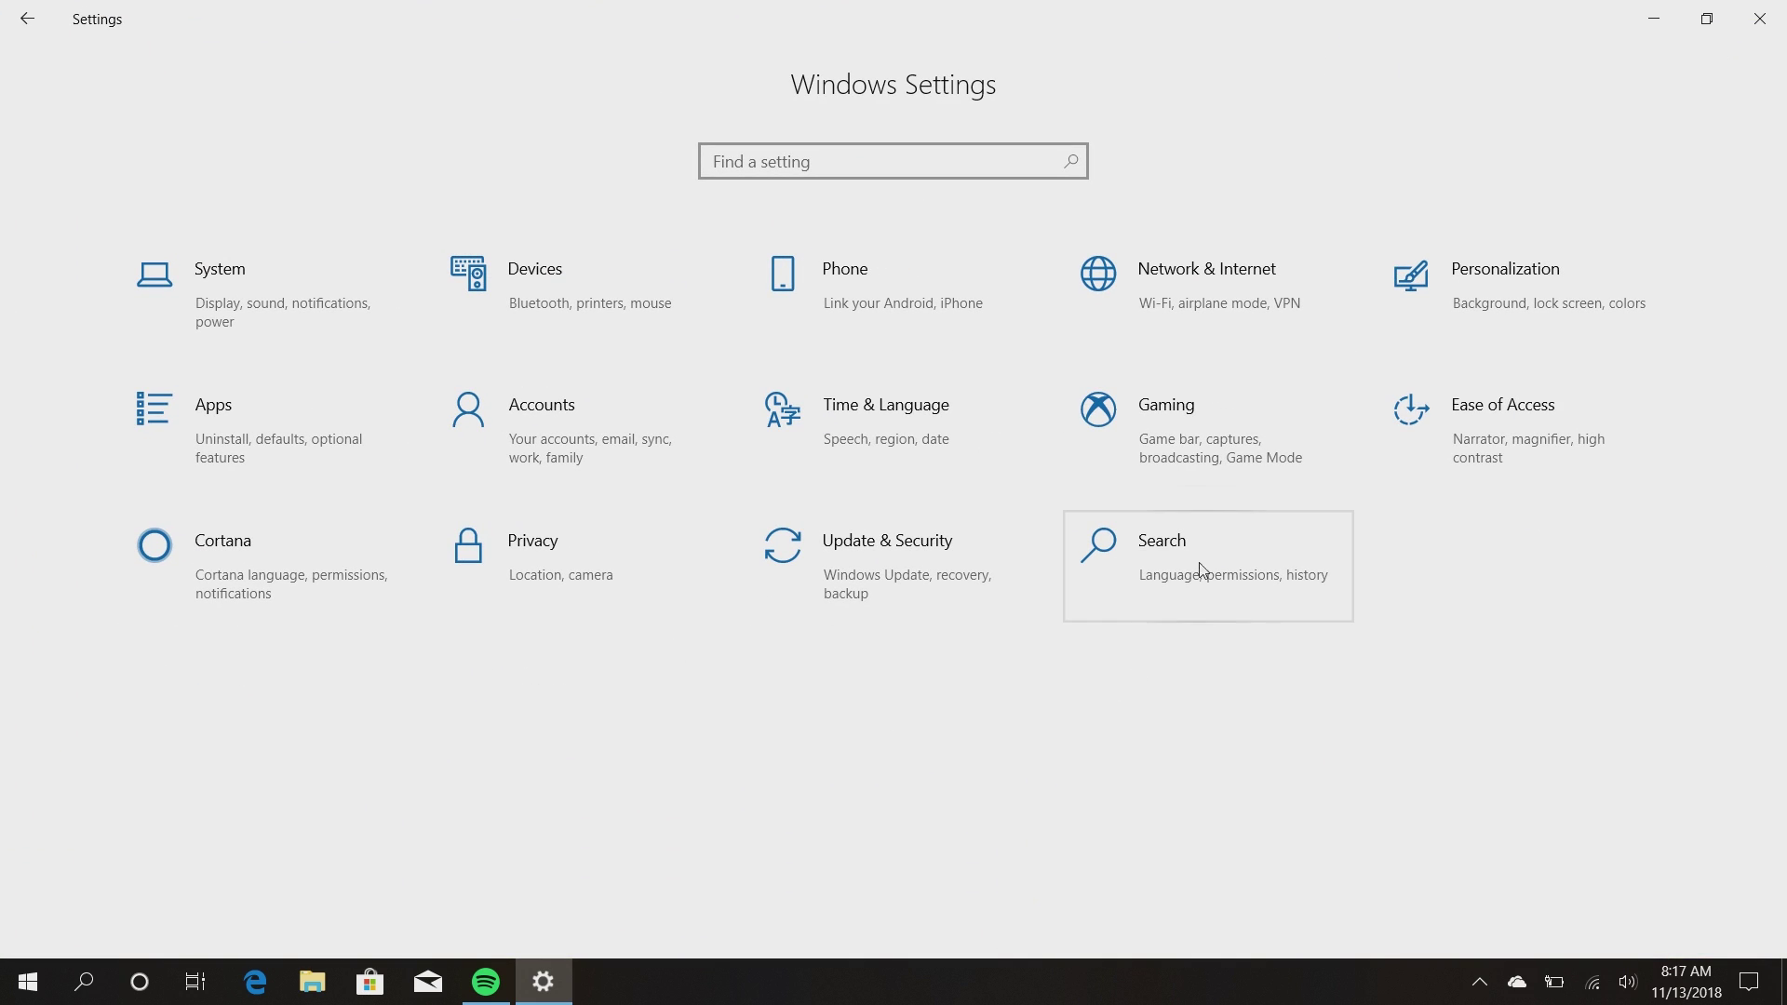
View the Search settings page, then open Cortana settings and its Permissions page.
left_click(1285, 569)
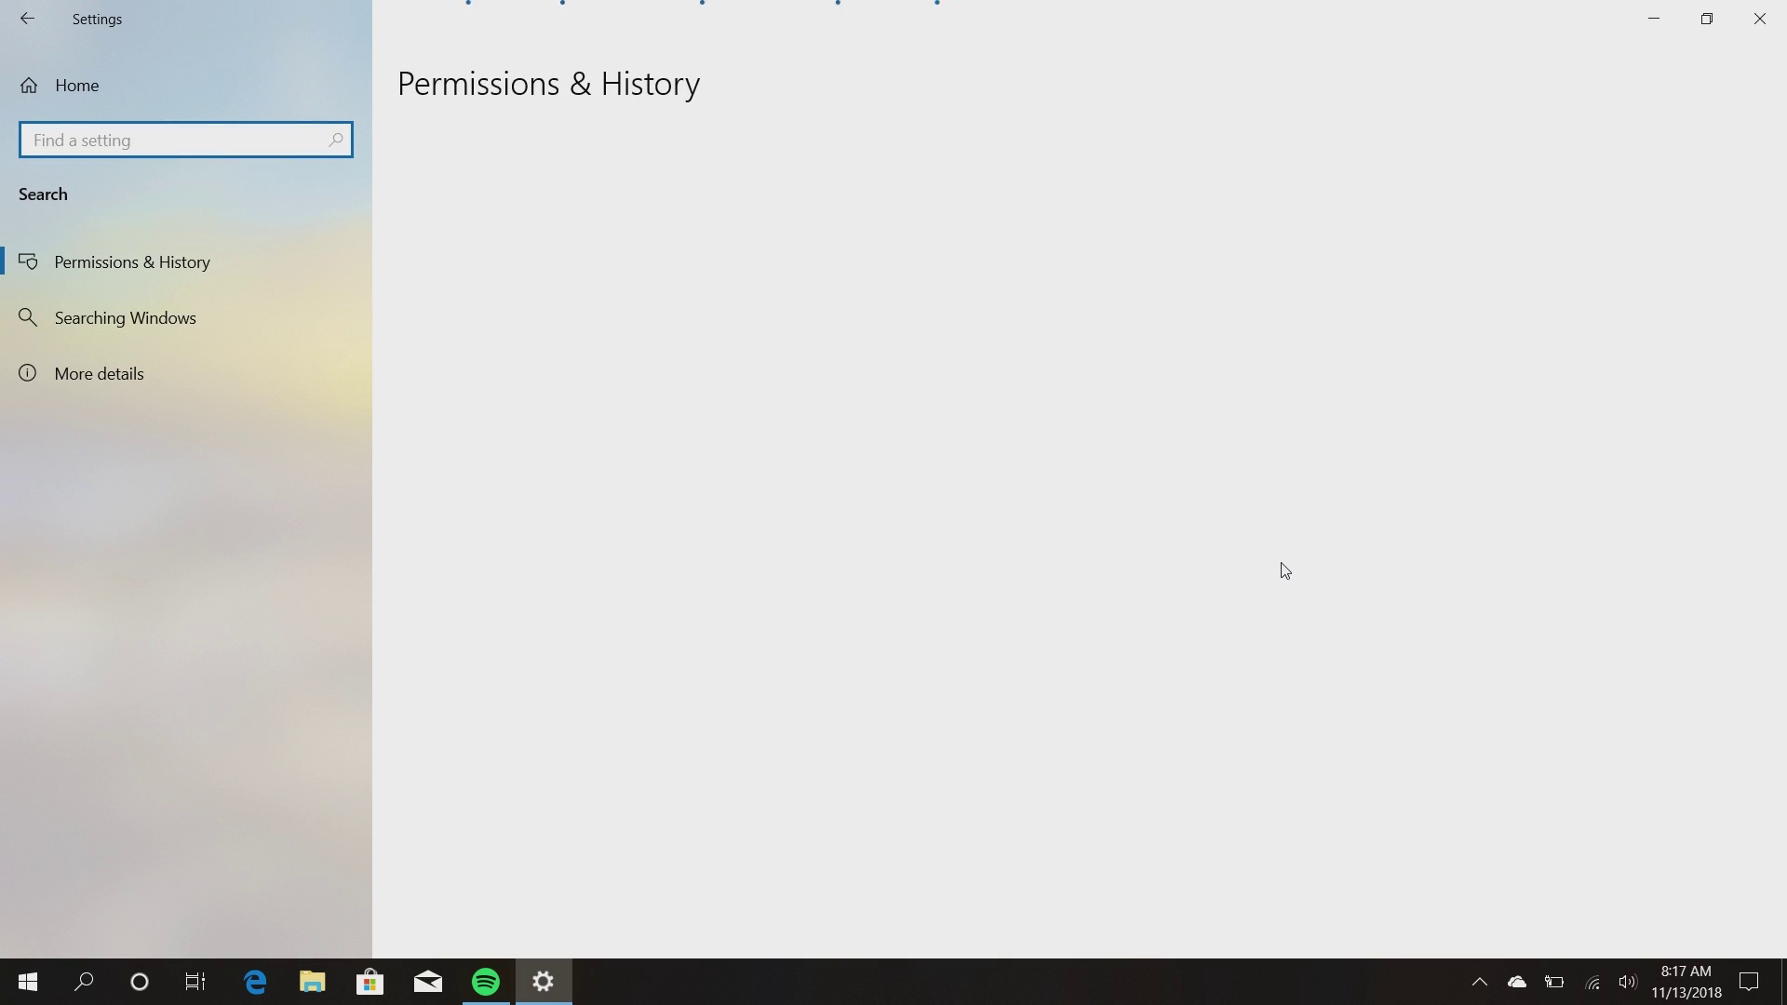
left_click(28, 18)
left_click(341, 550)
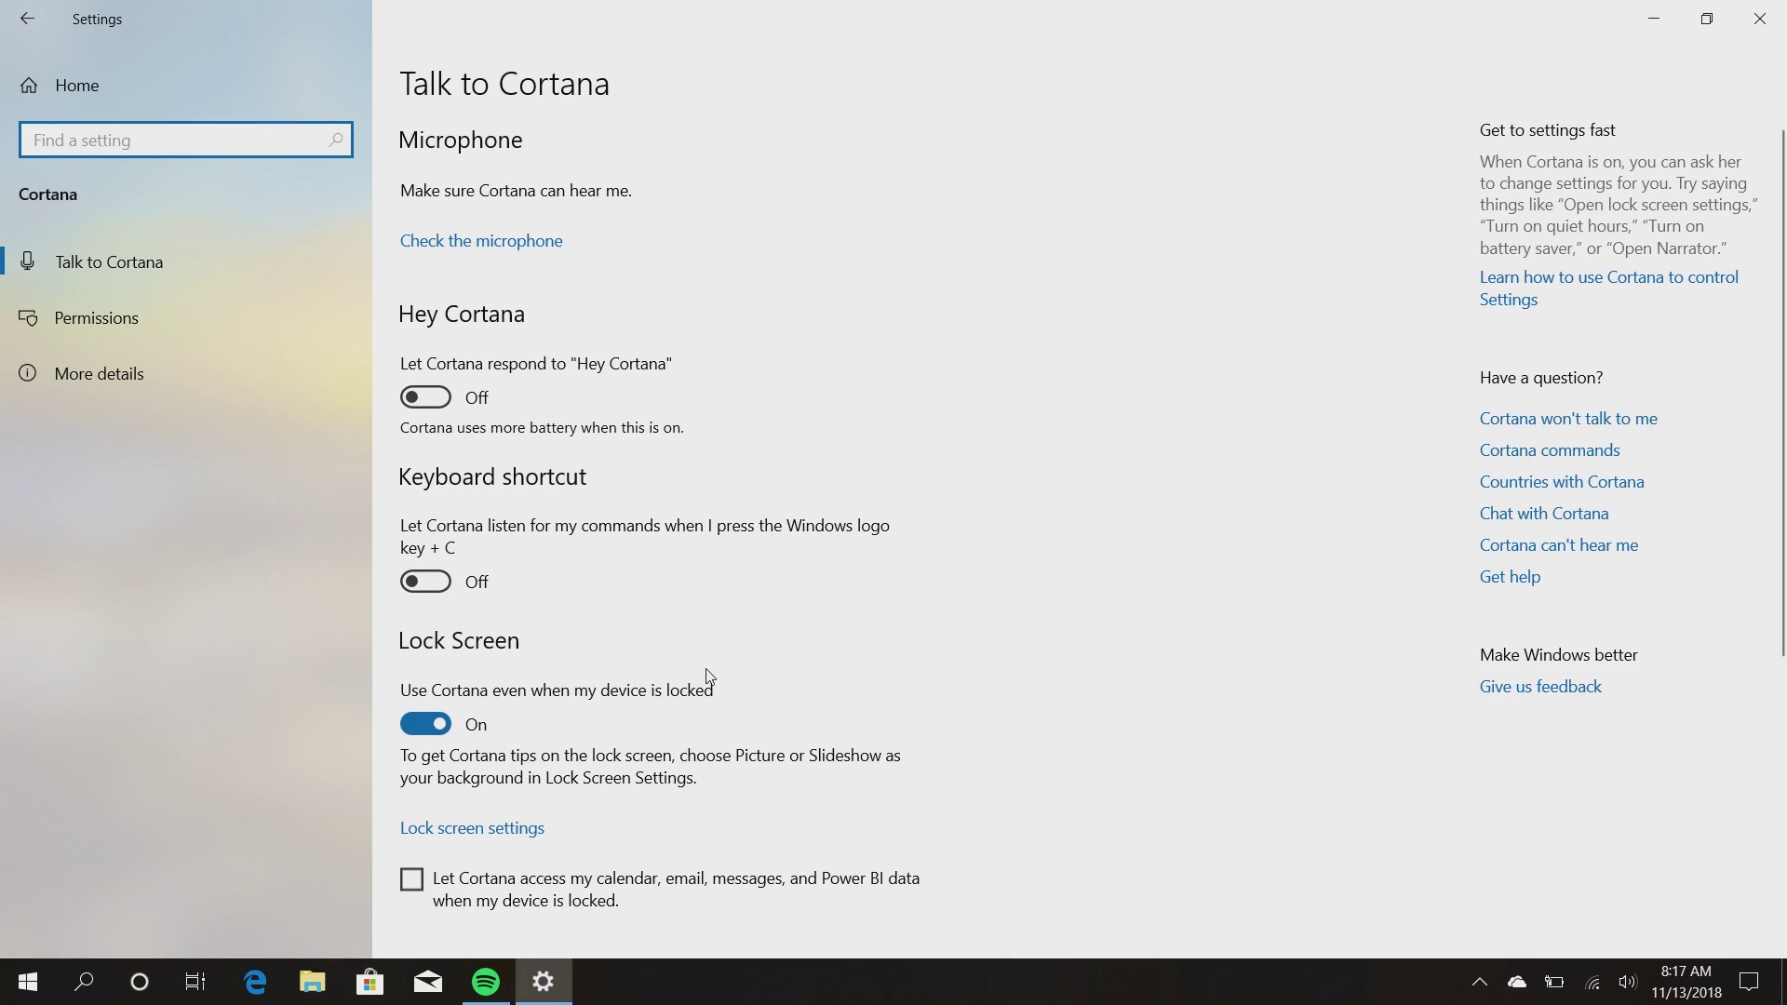
scroll(710, 677, "down", 5)
scroll(711, 677, "up", 5)
left_click(237, 335)
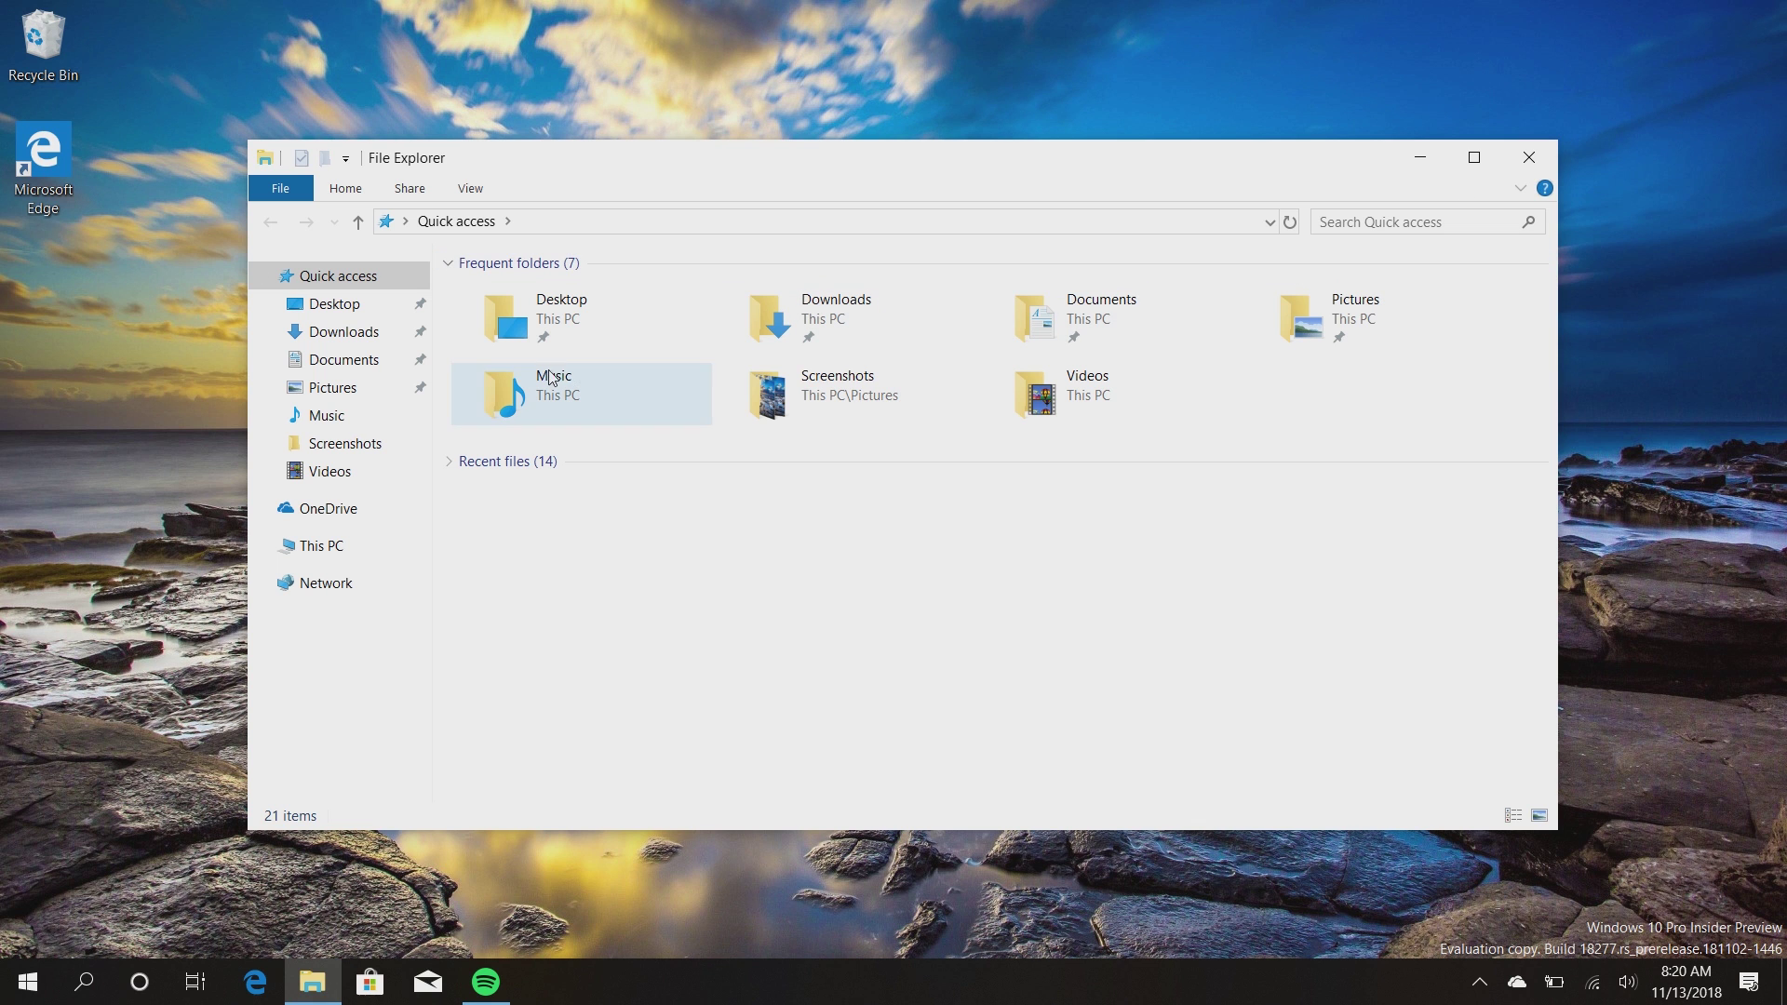
Show the Downloads folder grouped by Yesterday and Last week, then launch Edge.
left_click(359, 337)
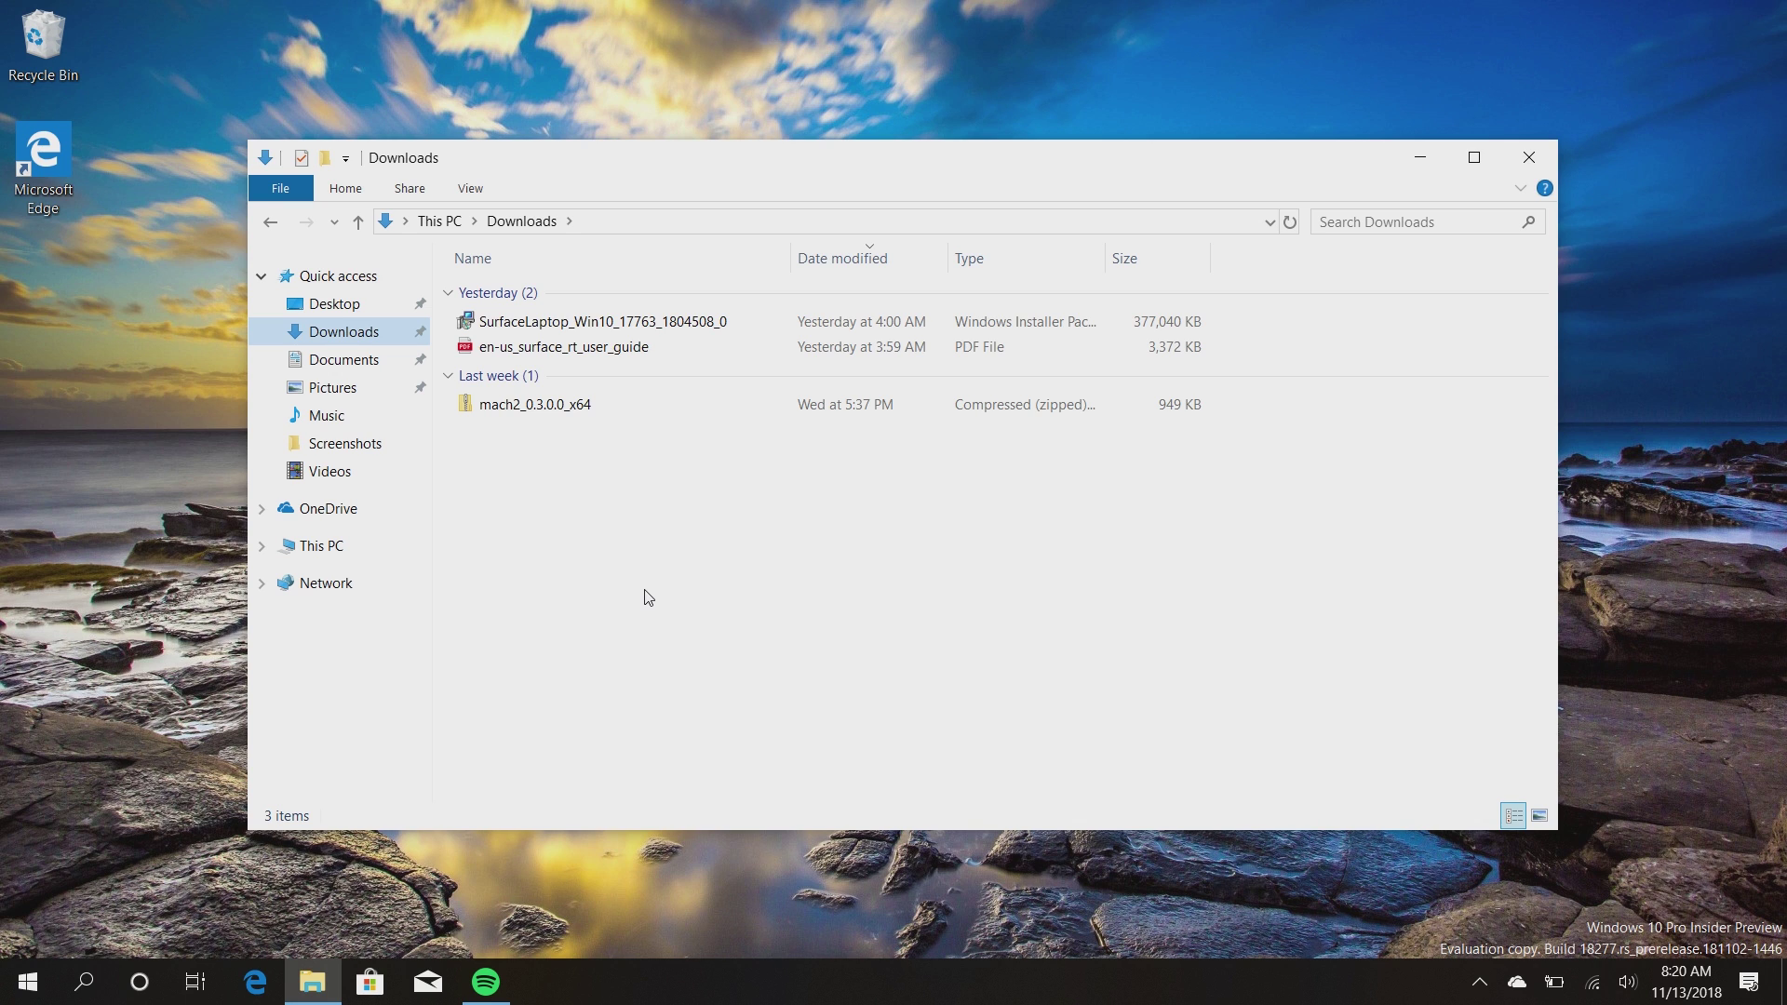
left_click(255, 982)
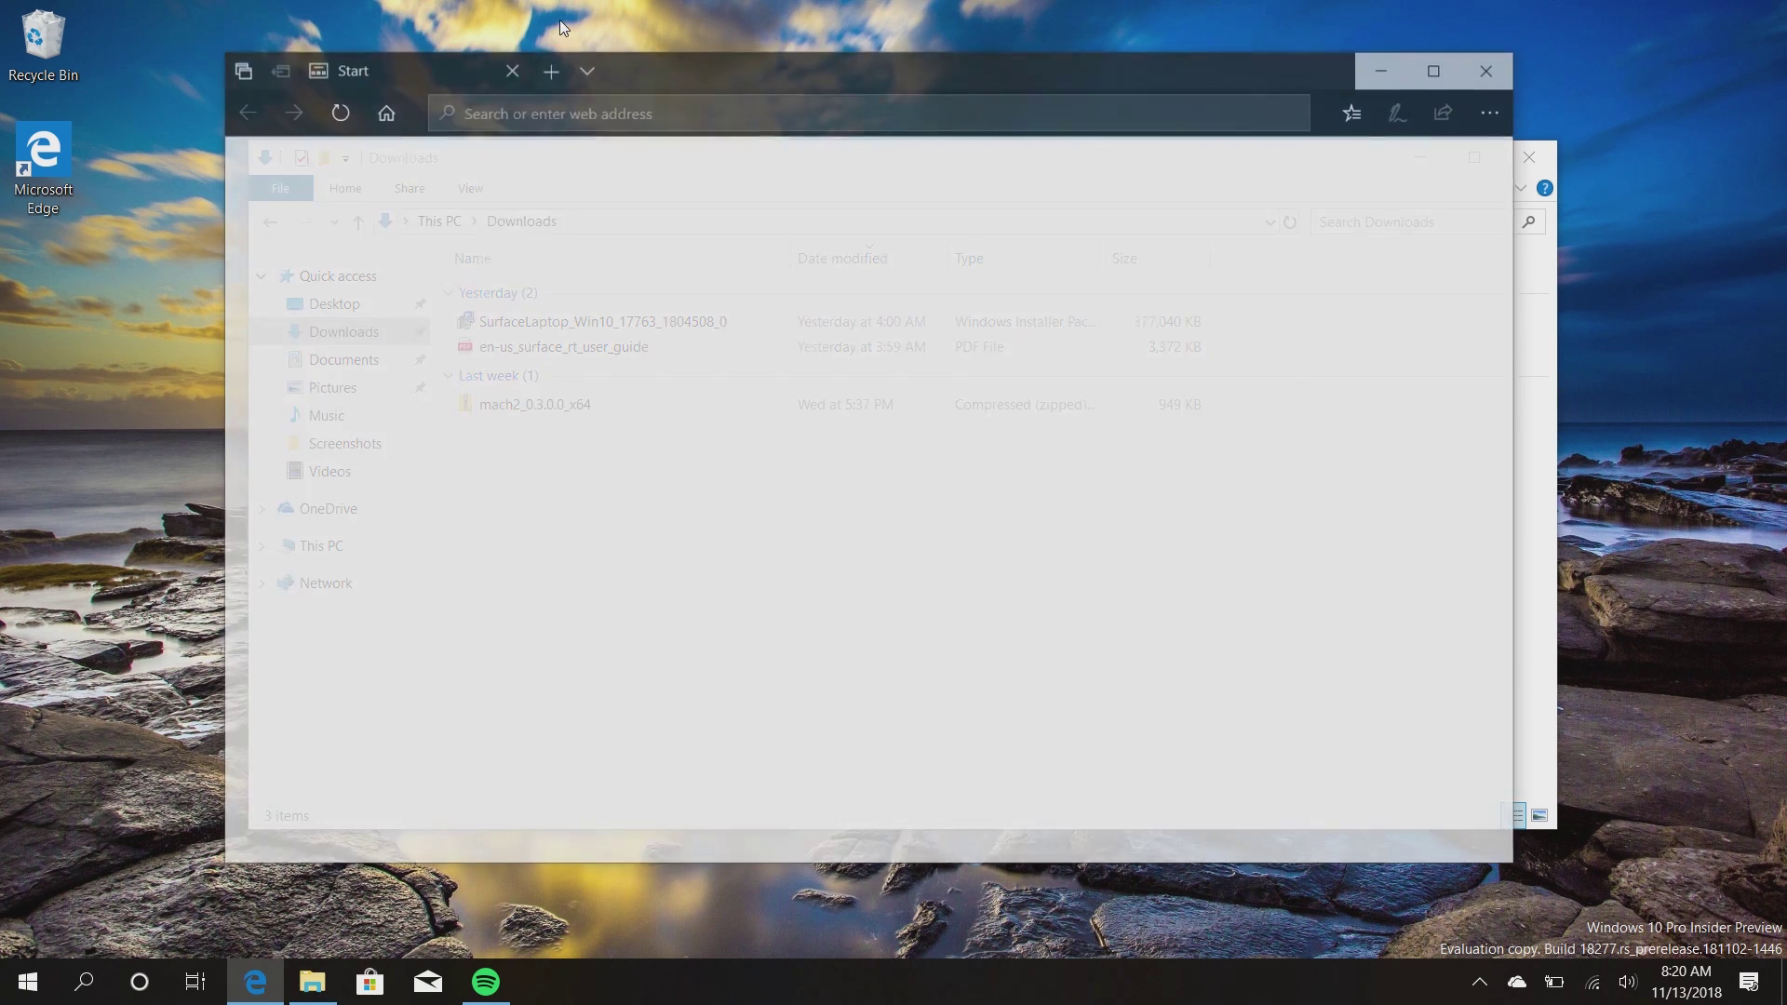
Go to google.co.uk/chrome and start the Chrome download with usage statistics unchecked.
type("go")
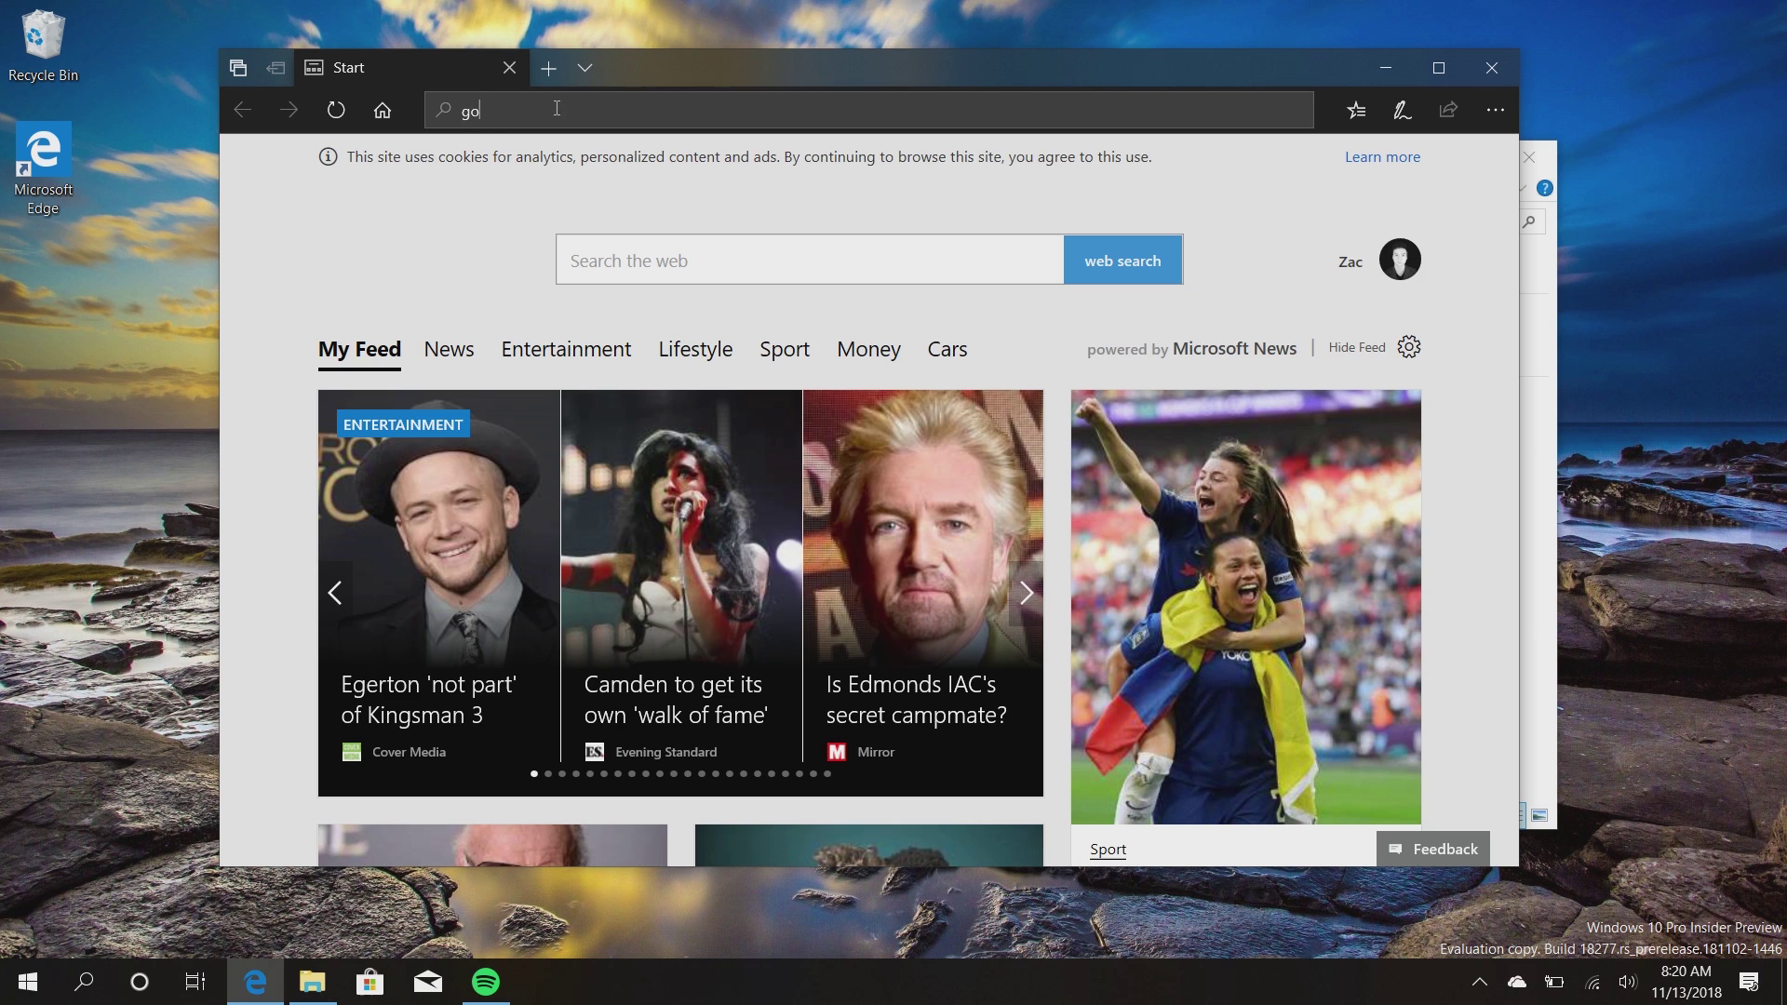
type("ogle.co.uk/chrome/")
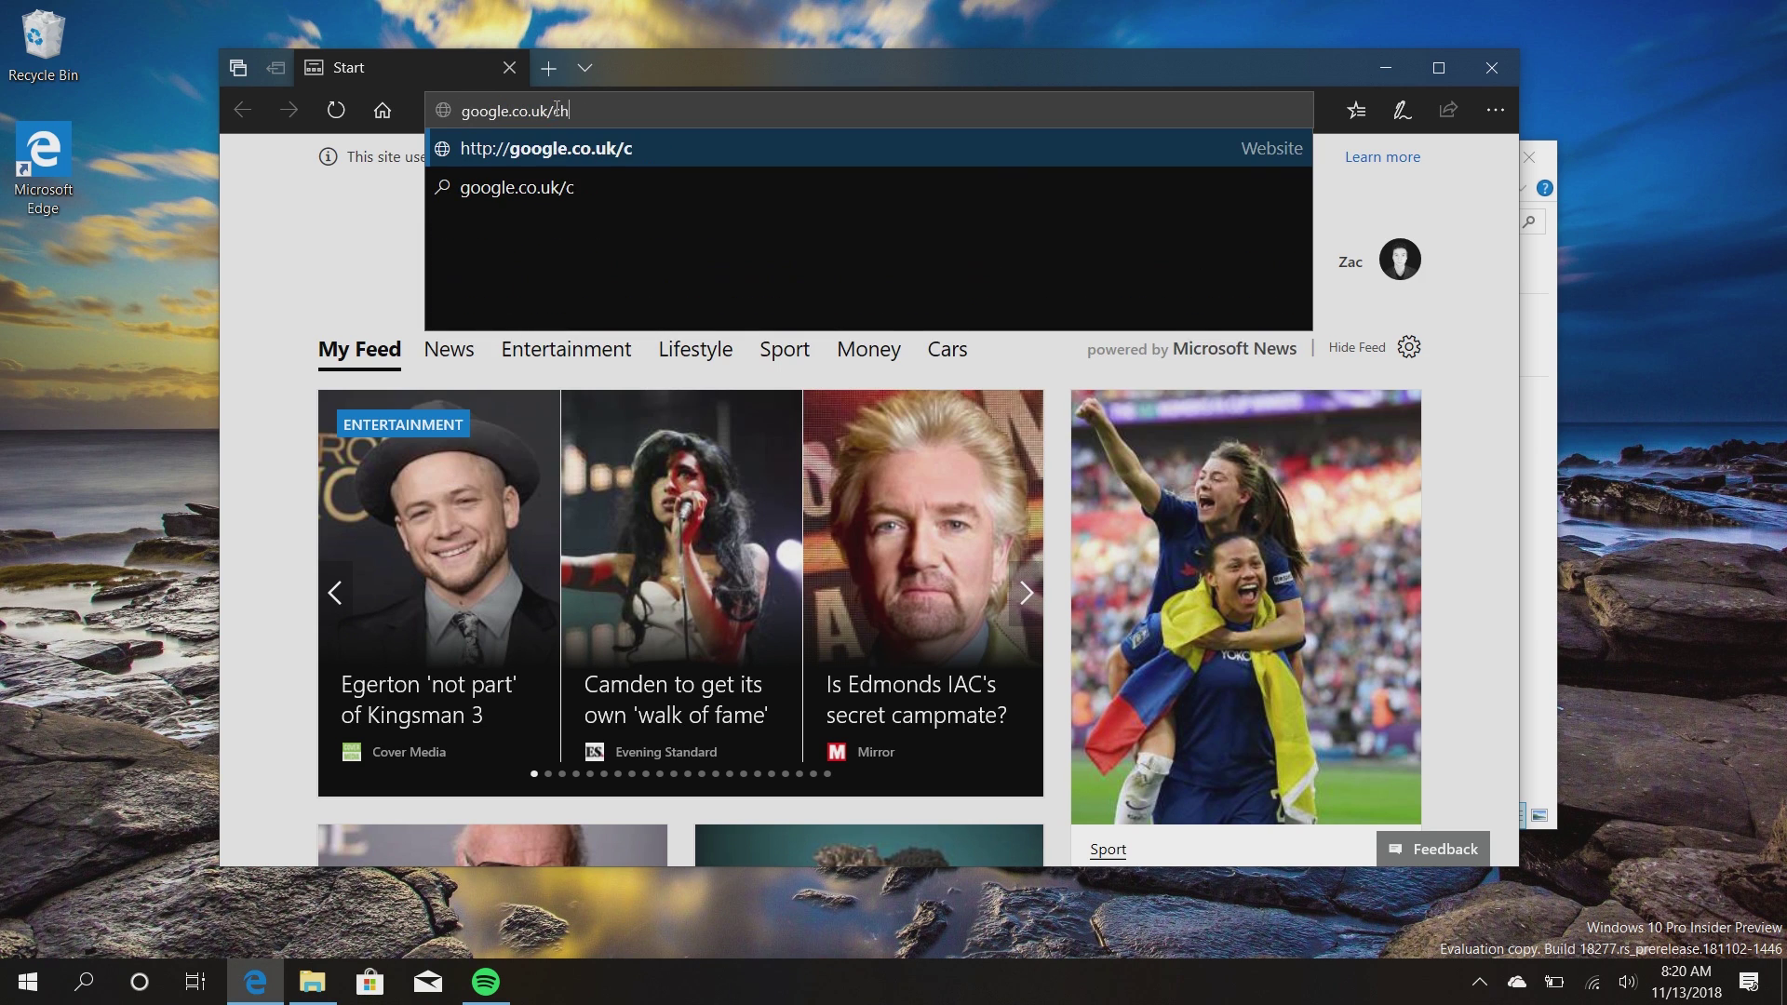
key("Return")
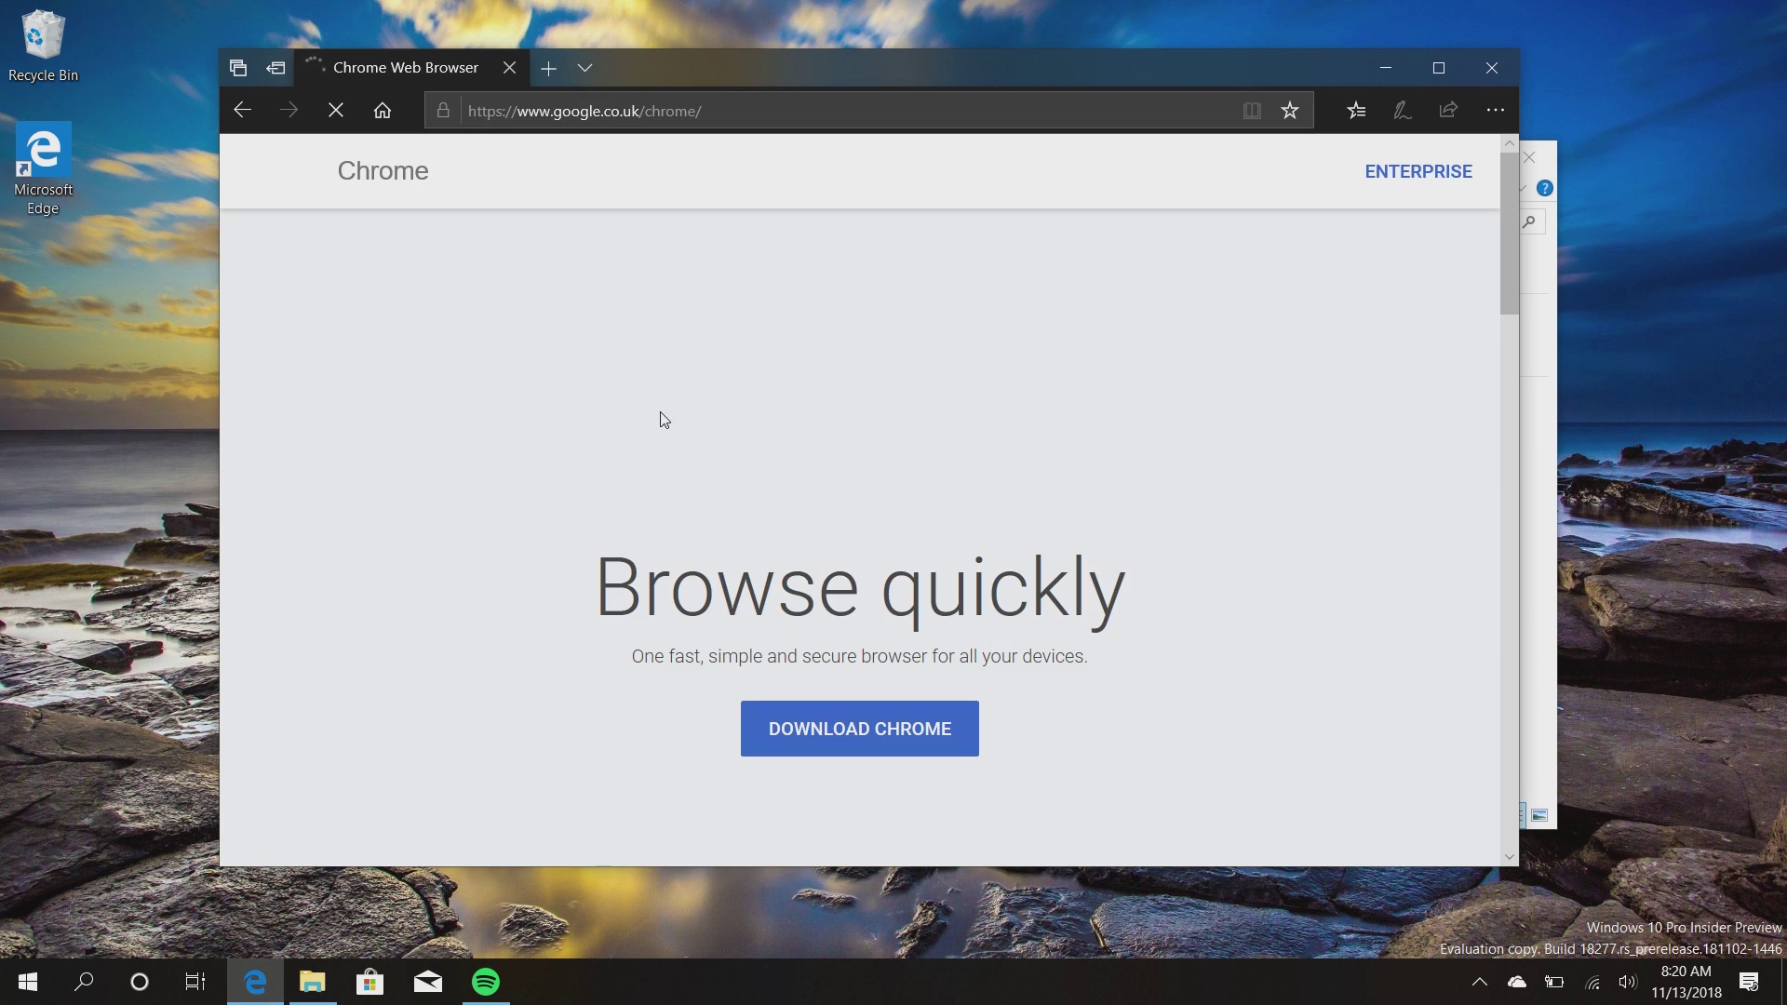
left_click(855, 730)
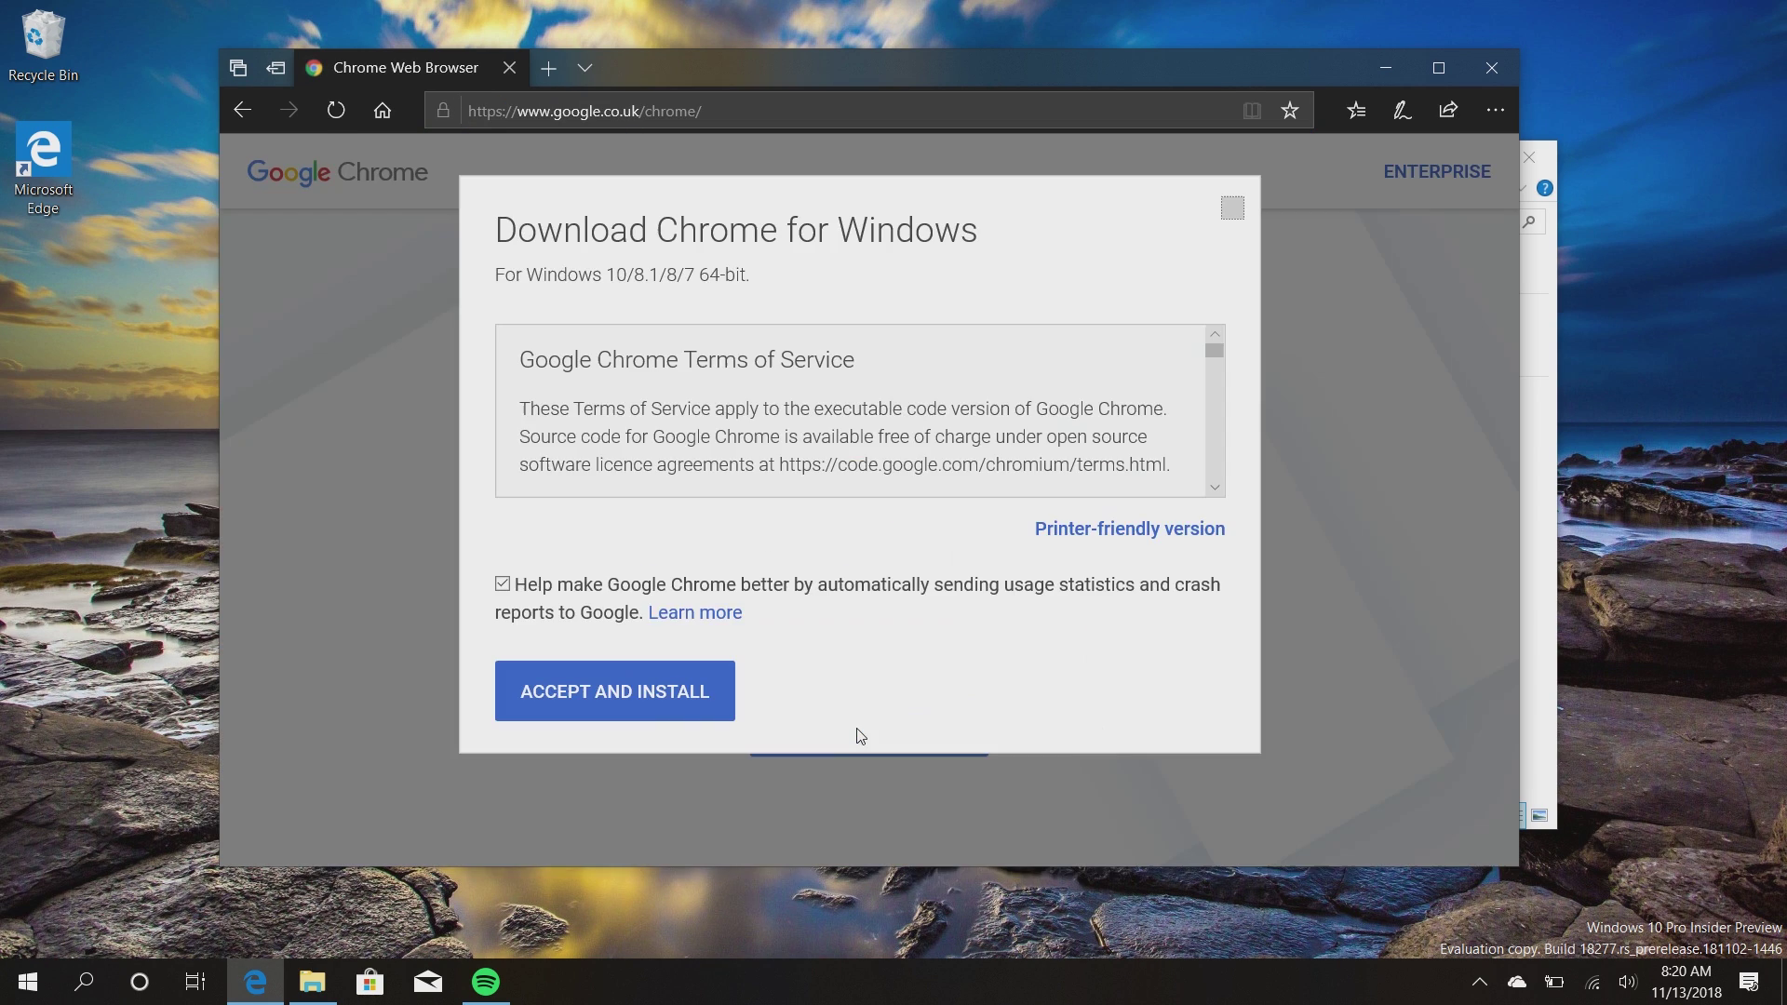
left_click(503, 584)
Accept the terms, save the ChromeSetup installer, then close the download dialog and Edge.
left_click(608, 709)
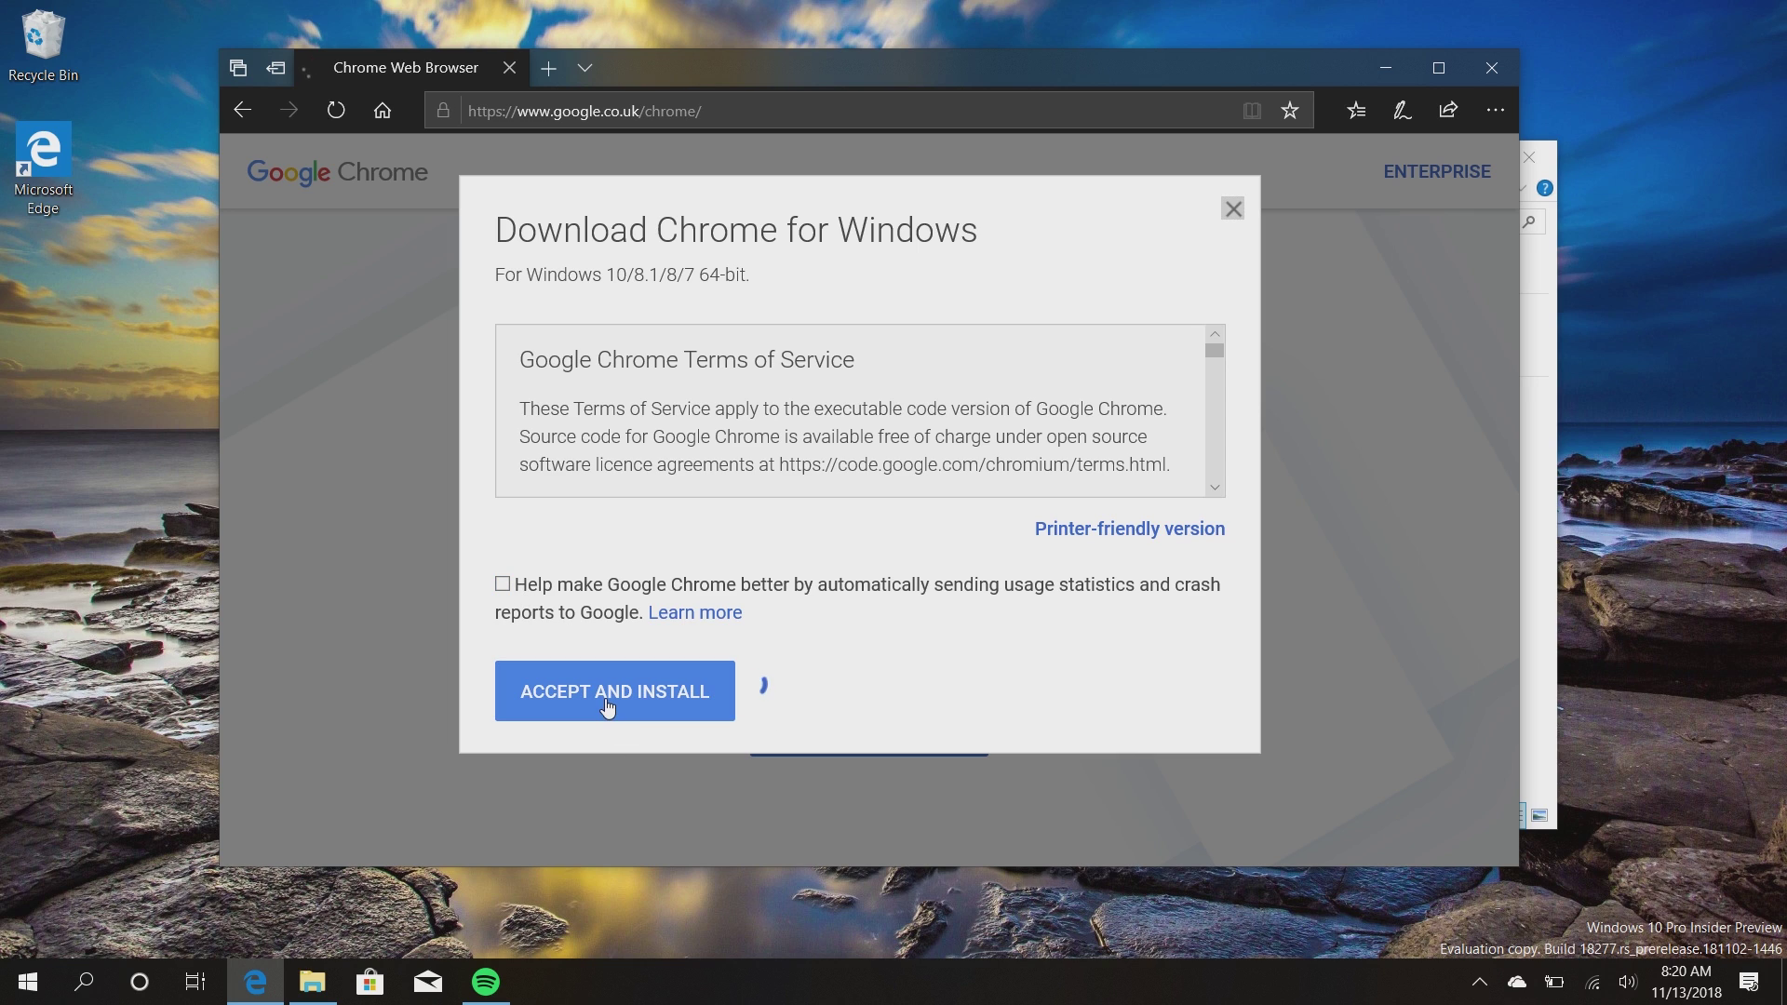
left_click(1081, 849)
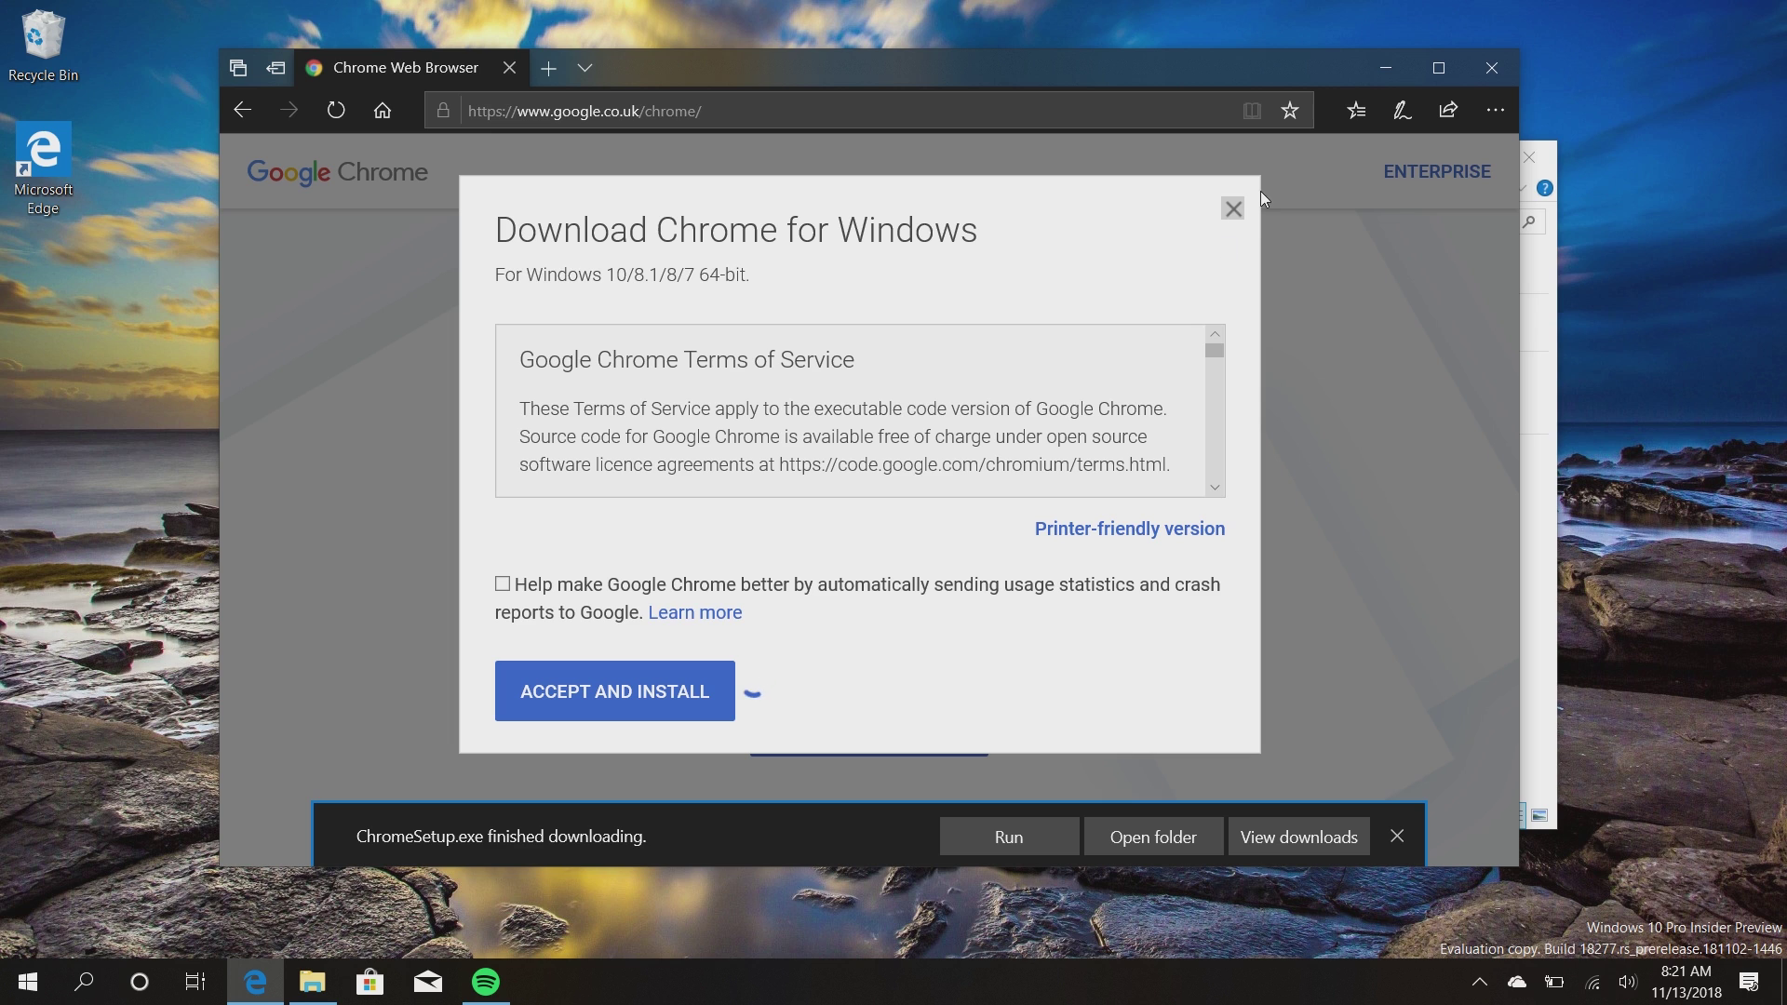
left_click(1234, 207)
left_click(1483, 67)
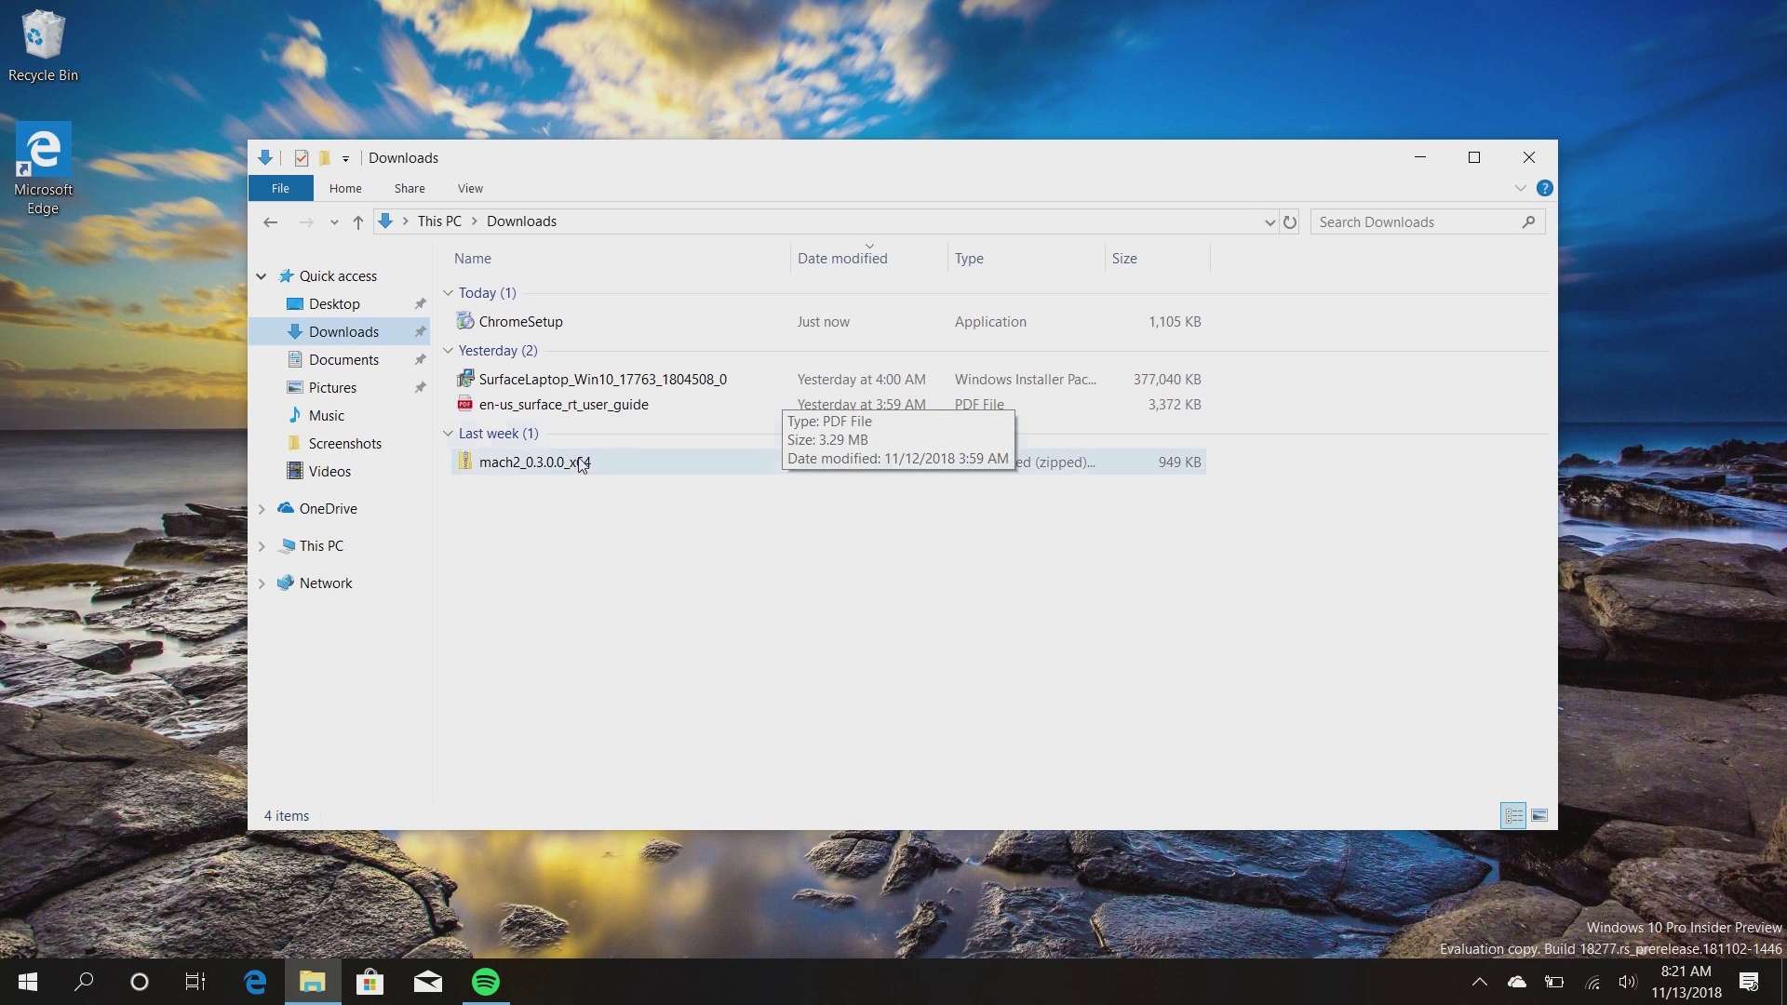
Select the mach2_0.3.0.0_x64 zip listed under Last week in Downloads.
left_click(498, 465)
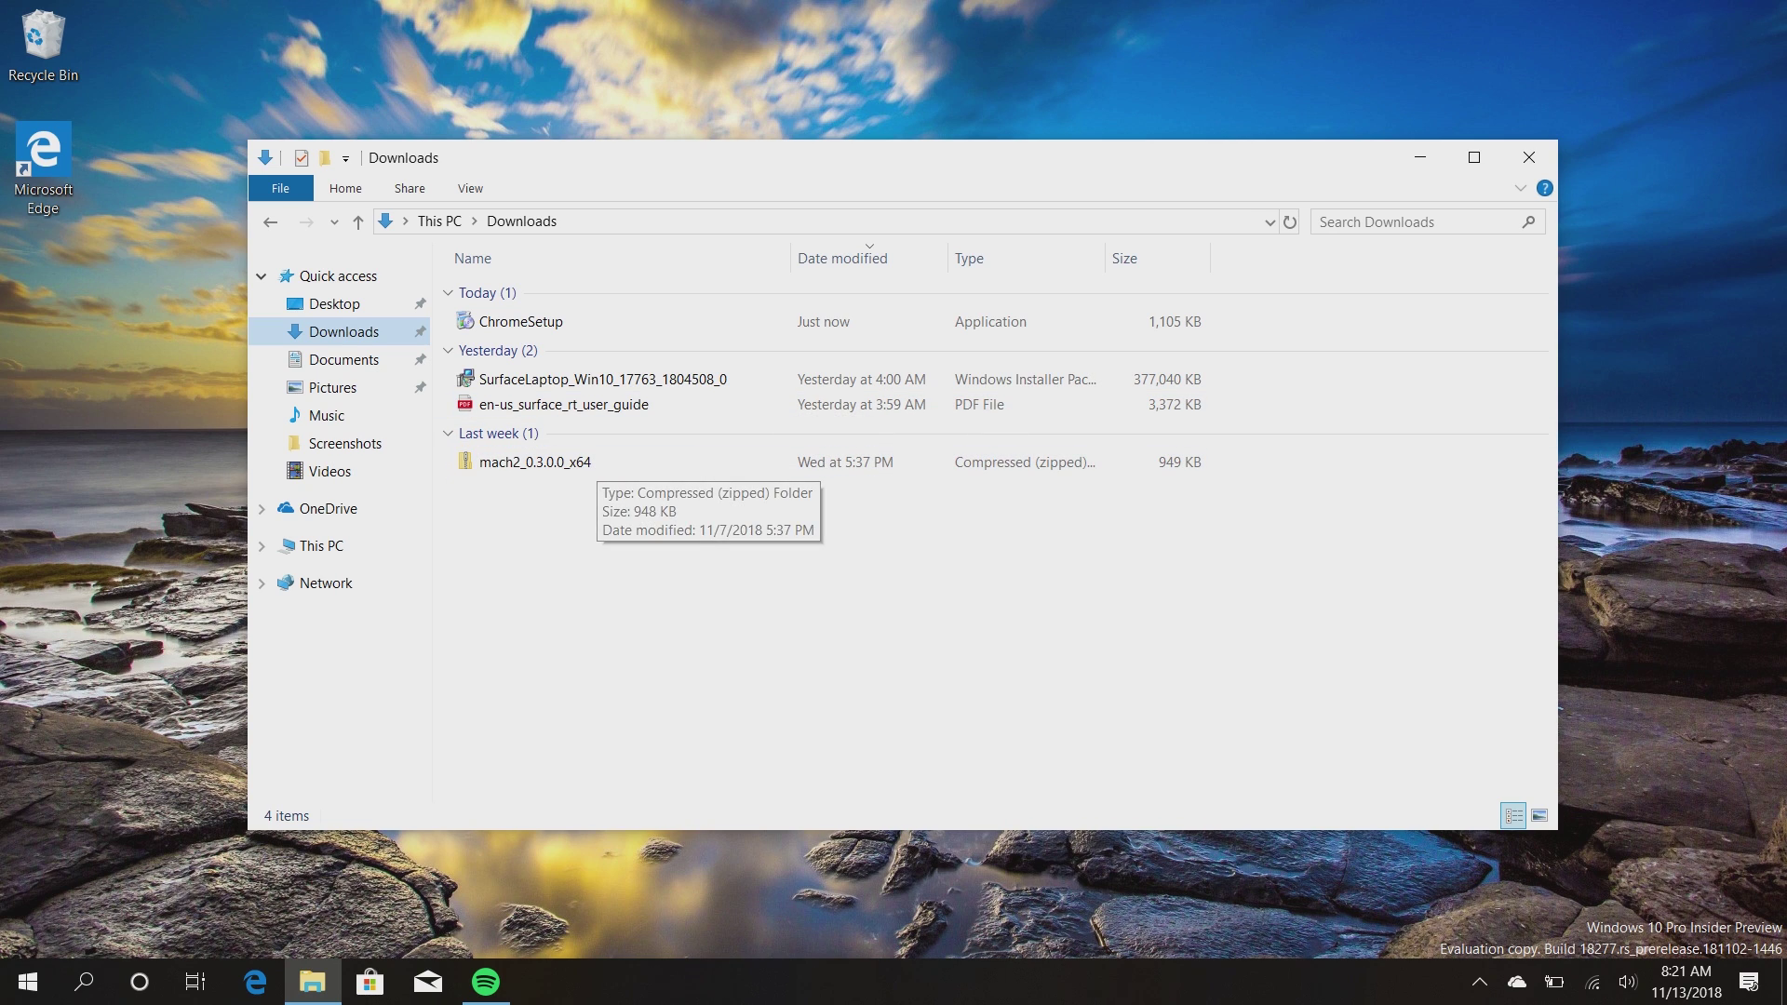